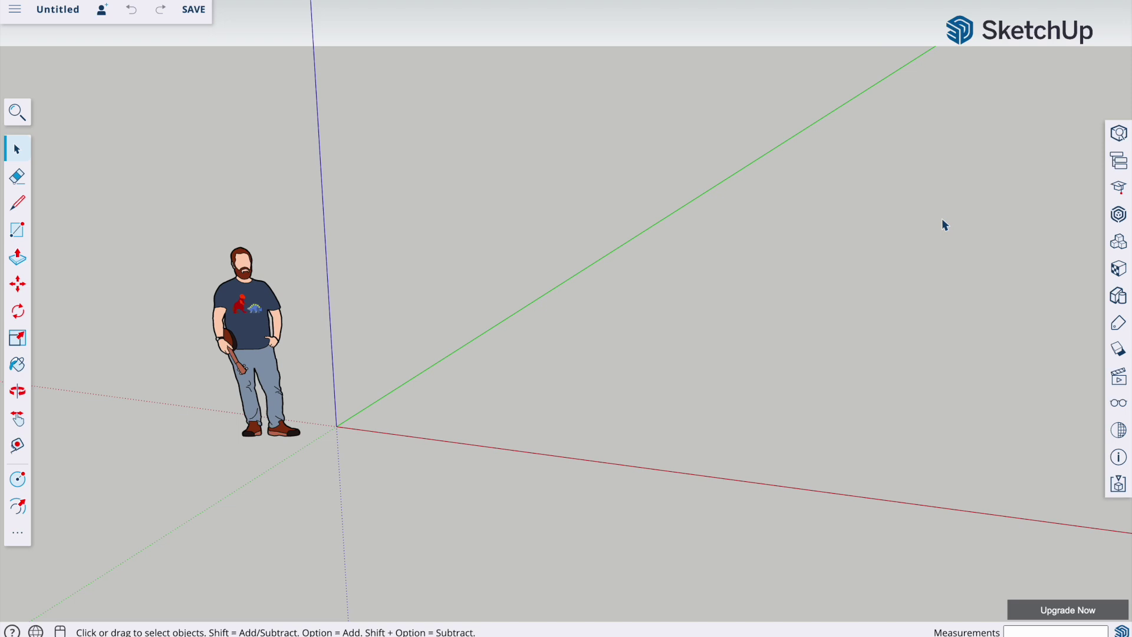
Step: Orbit, zoom and pan around the scale figure and axes to frame the origin
scroll(576, 342, up, 3)
middle_drag(577, 341, 527, 351)
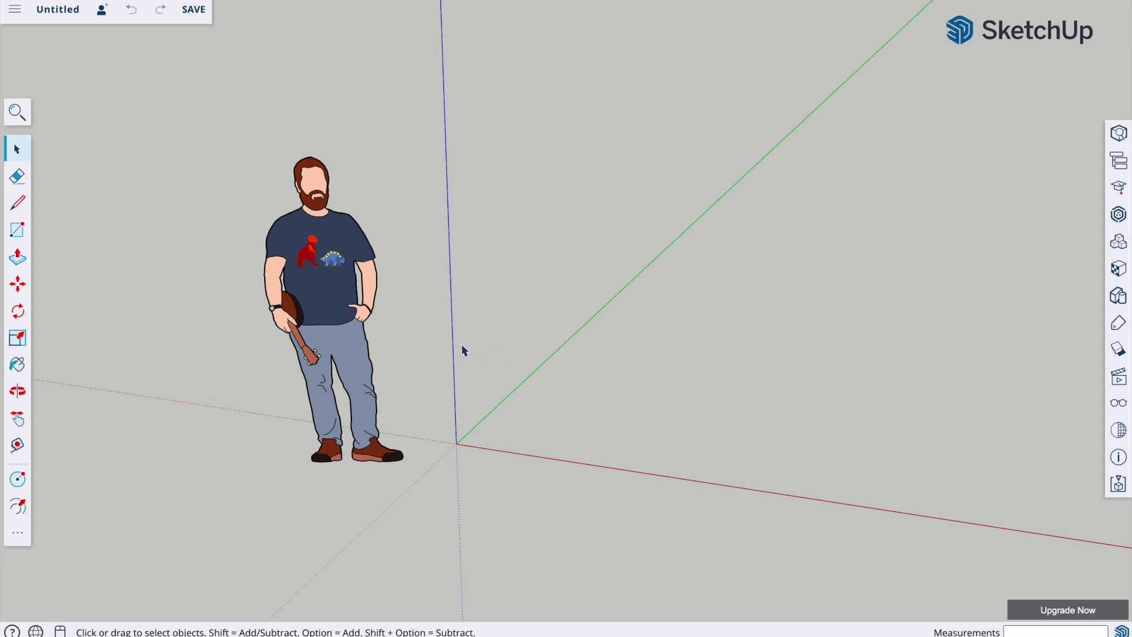
middle_drag(504, 346, 427, 352)
key(space)
scroll(428, 357, down, 5)
scroll(428, 356, up, 8)
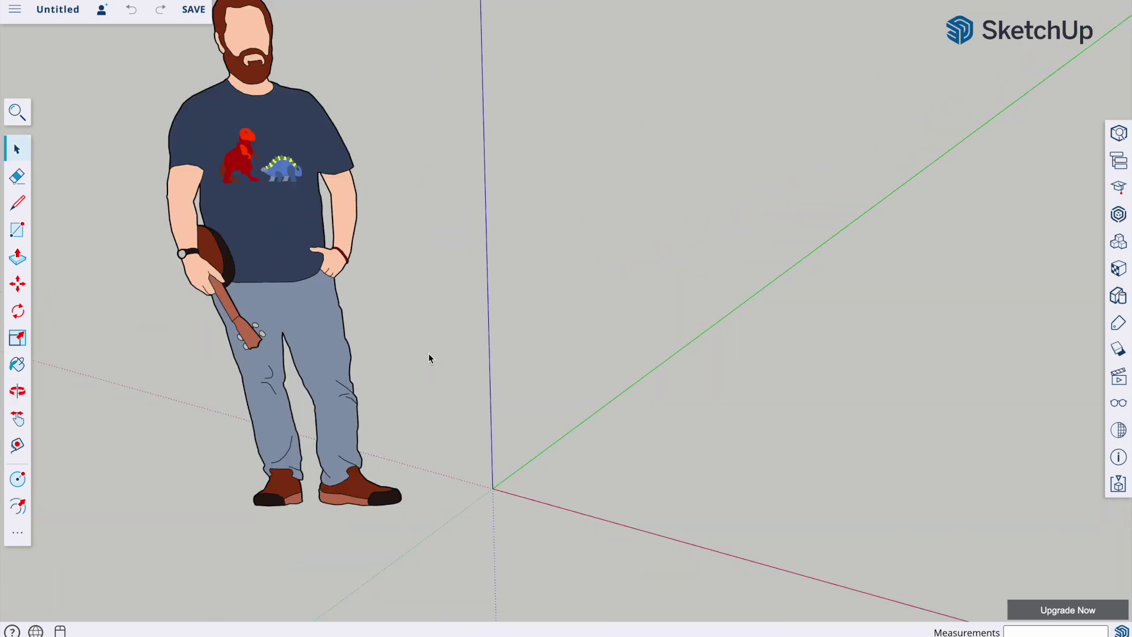
scroll(429, 358, down, 3)
scroll(429, 358, up, 3)
scroll(430, 361, down, 3)
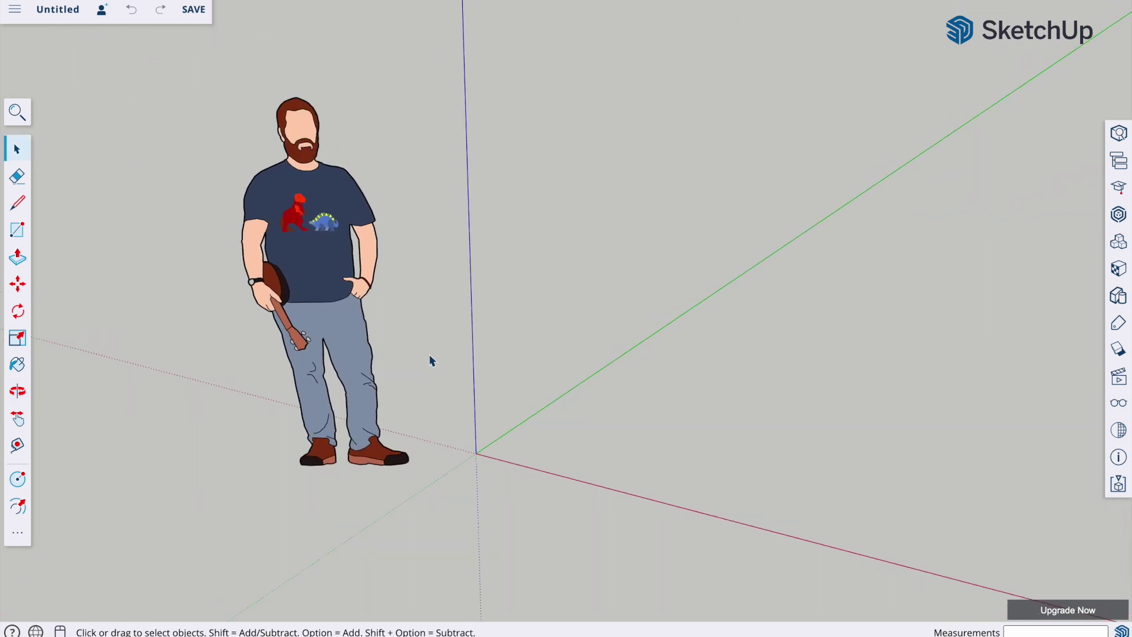
middle_drag(456, 358, 389, 389)
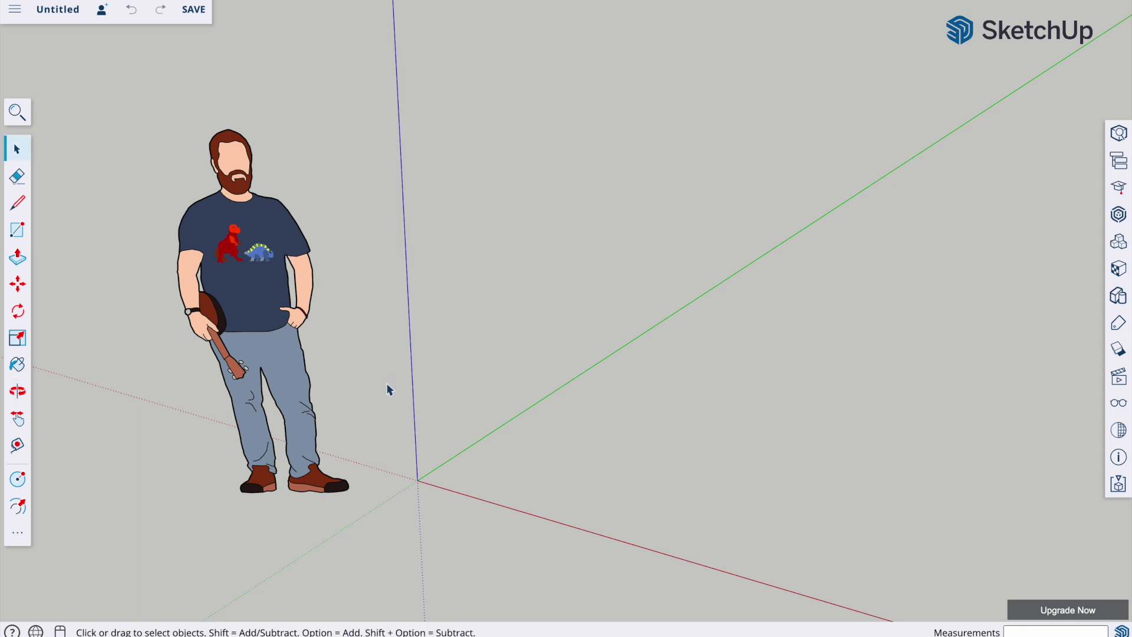
scroll(472, 380, down, 3)
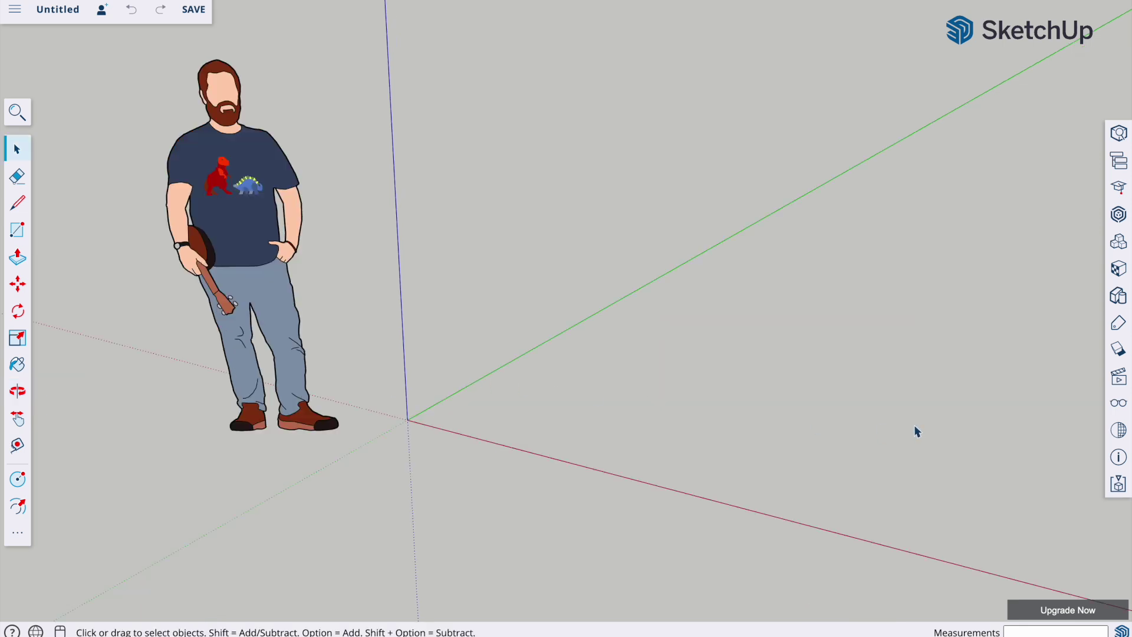
shift+middle_drag(822, 397, 834, 415)
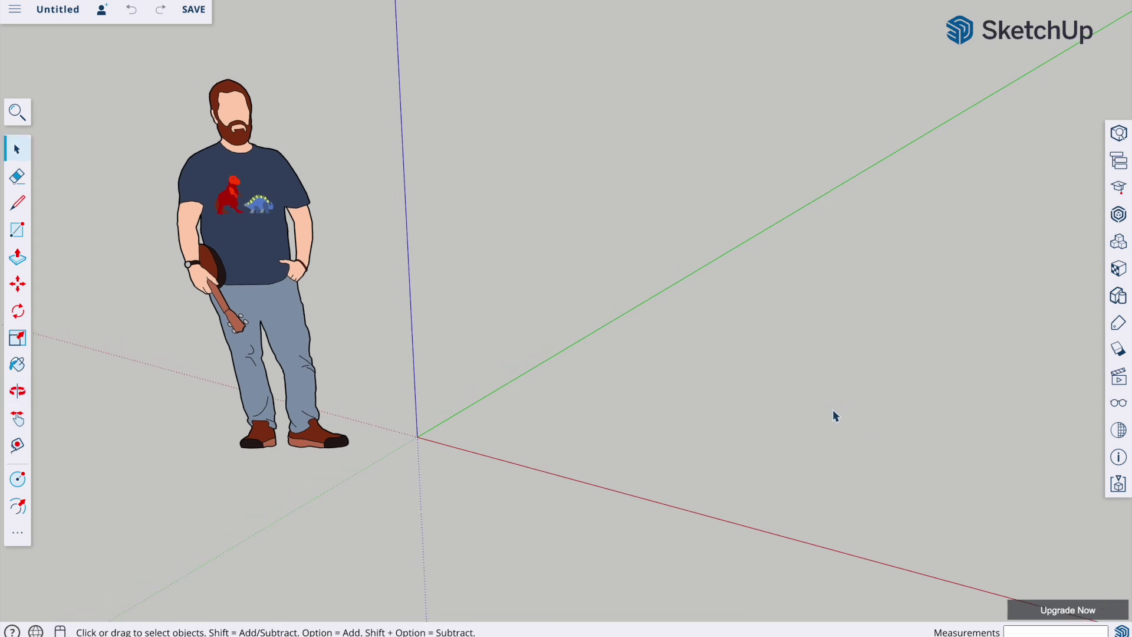
Step: Check the length unit settings in Model Info
click(1119, 459)
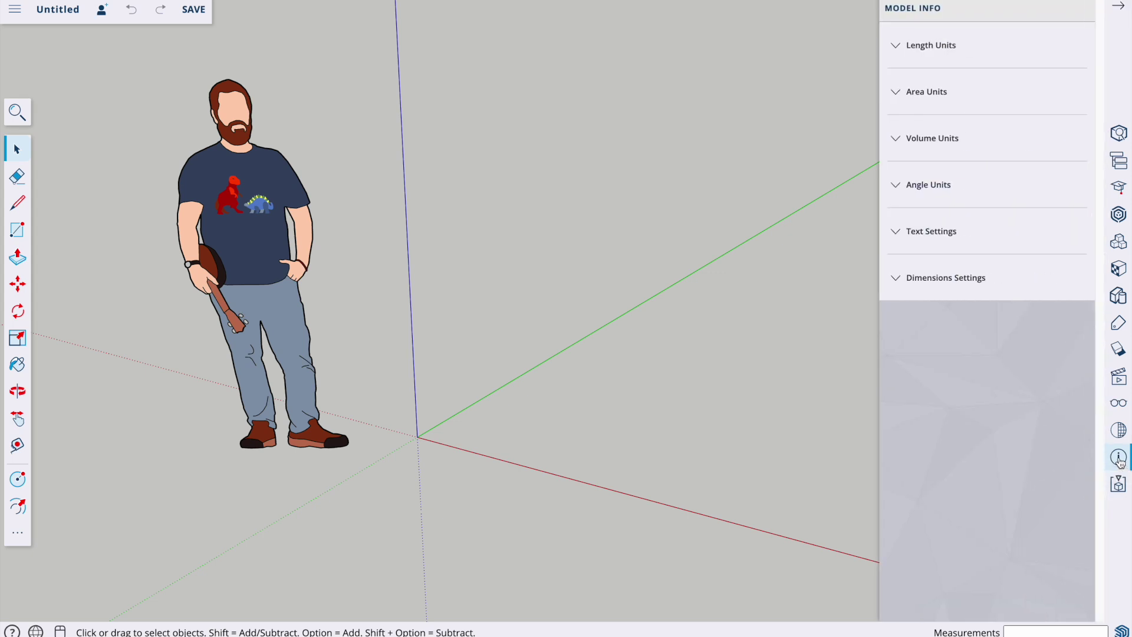
click(898, 52)
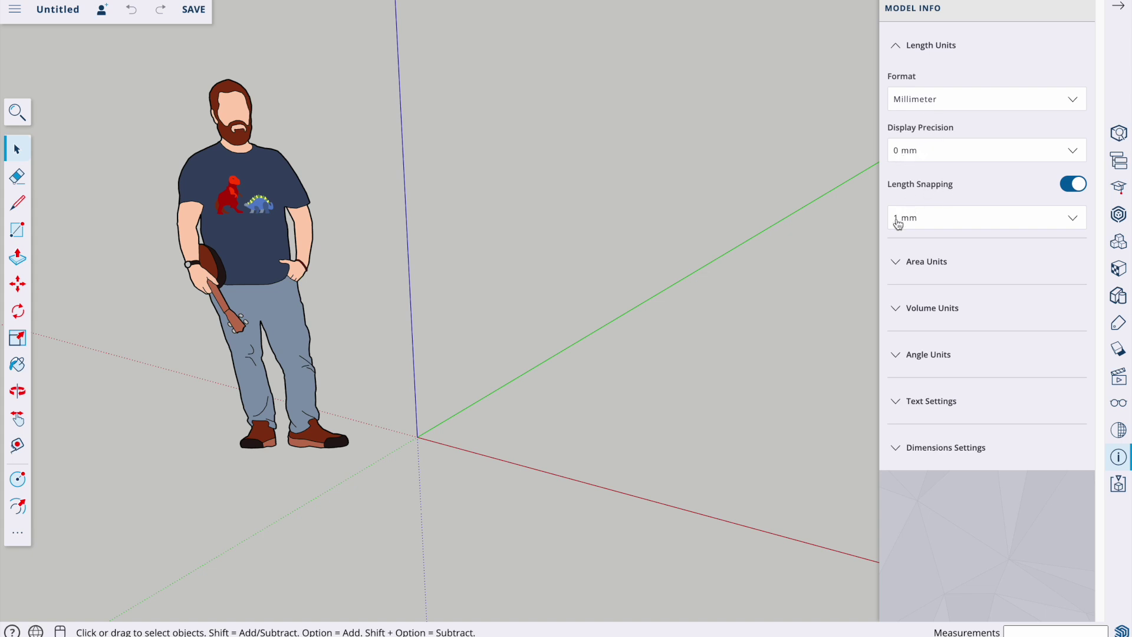
click(1119, 6)
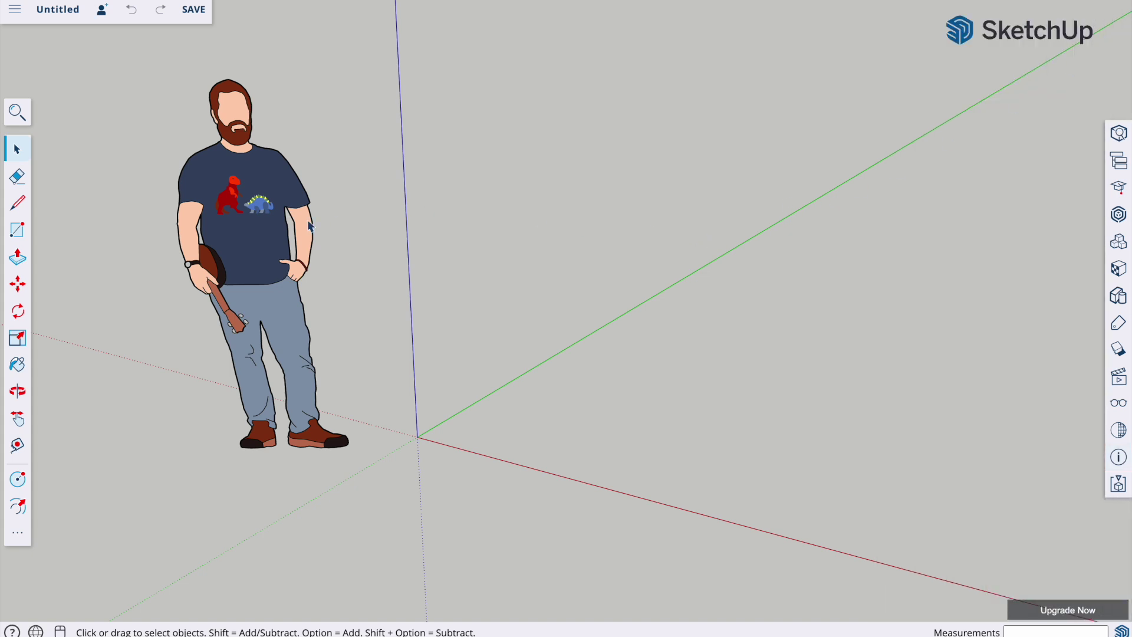
Step: Draw a 100 by 100 mm rectangle face starting at the origin
click(18, 230)
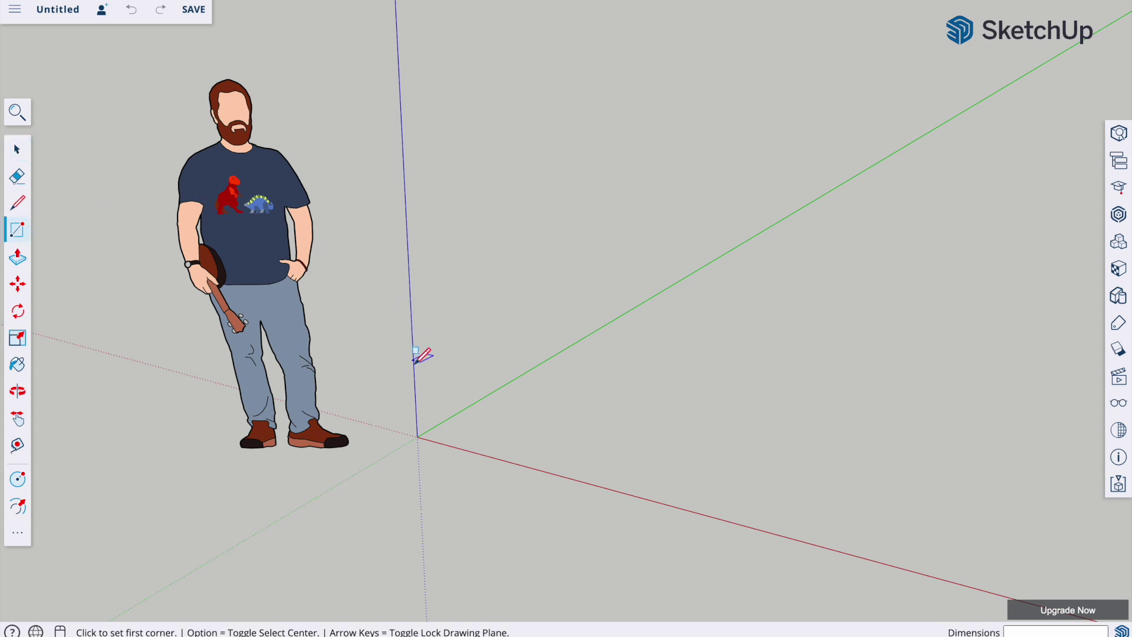
click(418, 437)
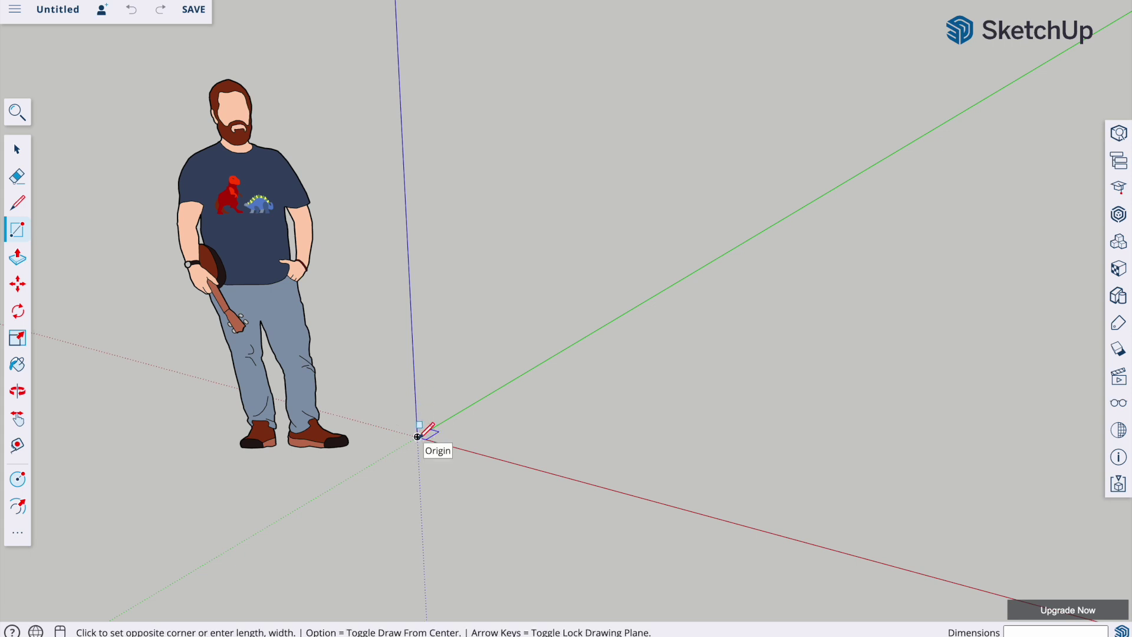
click(543, 415)
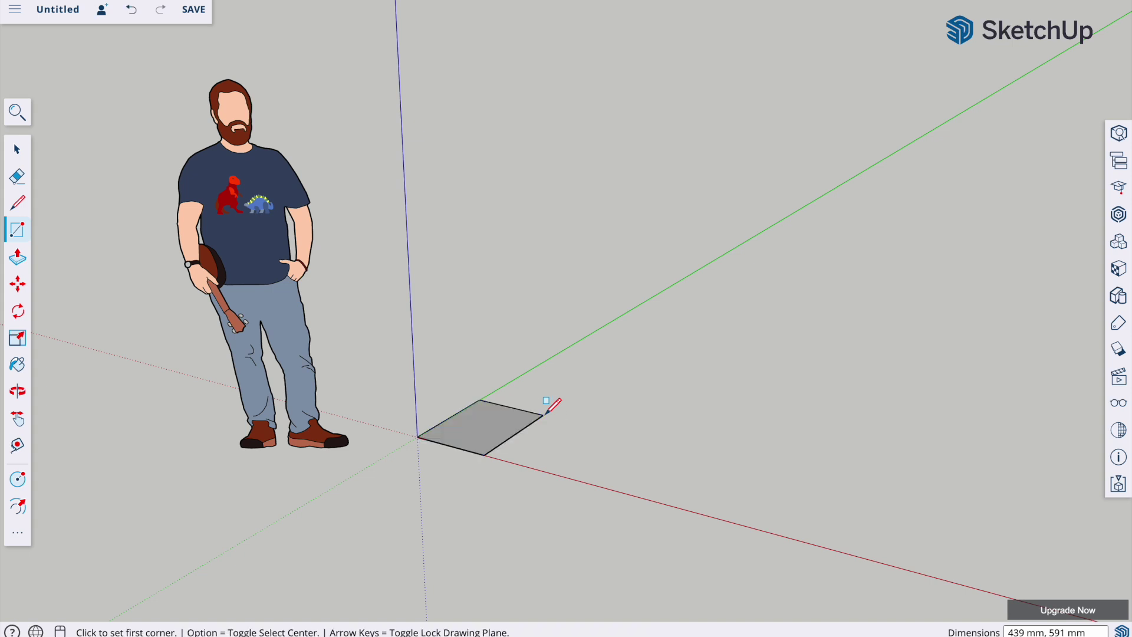
text(100,100)
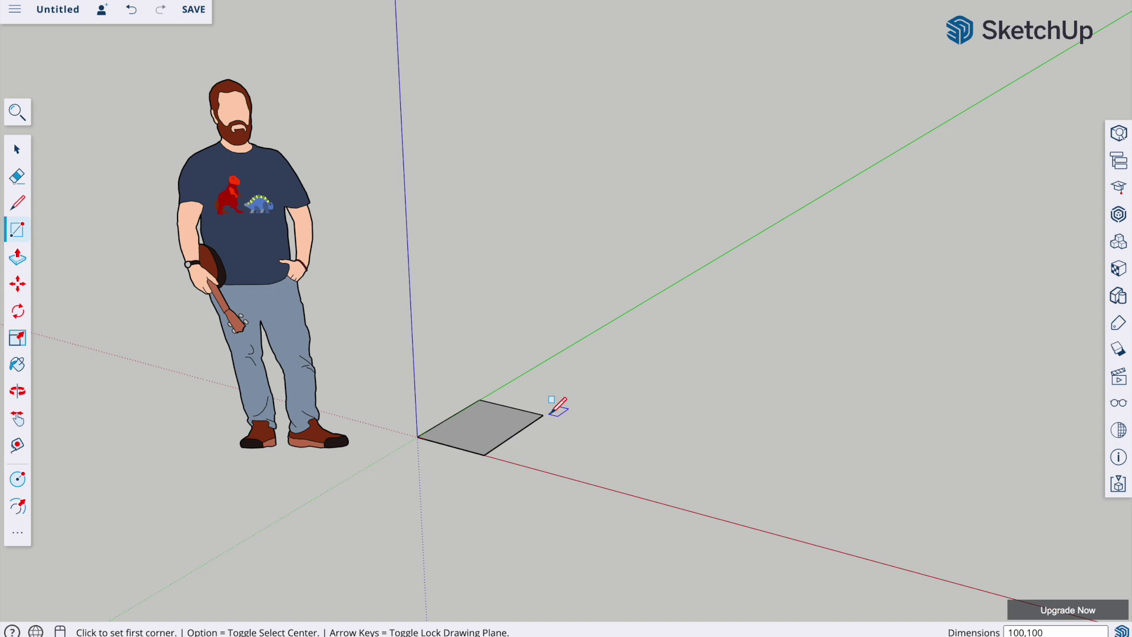
key(Return)
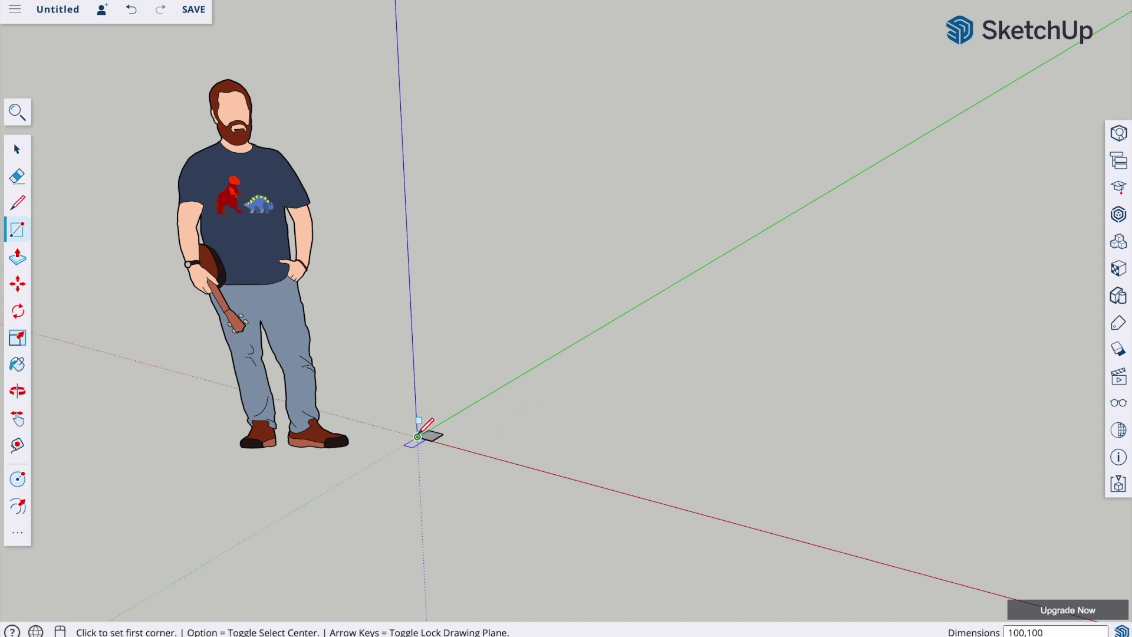
Step: Select the person scale figure and delete it from the scene
scroll(417, 437, down, 3)
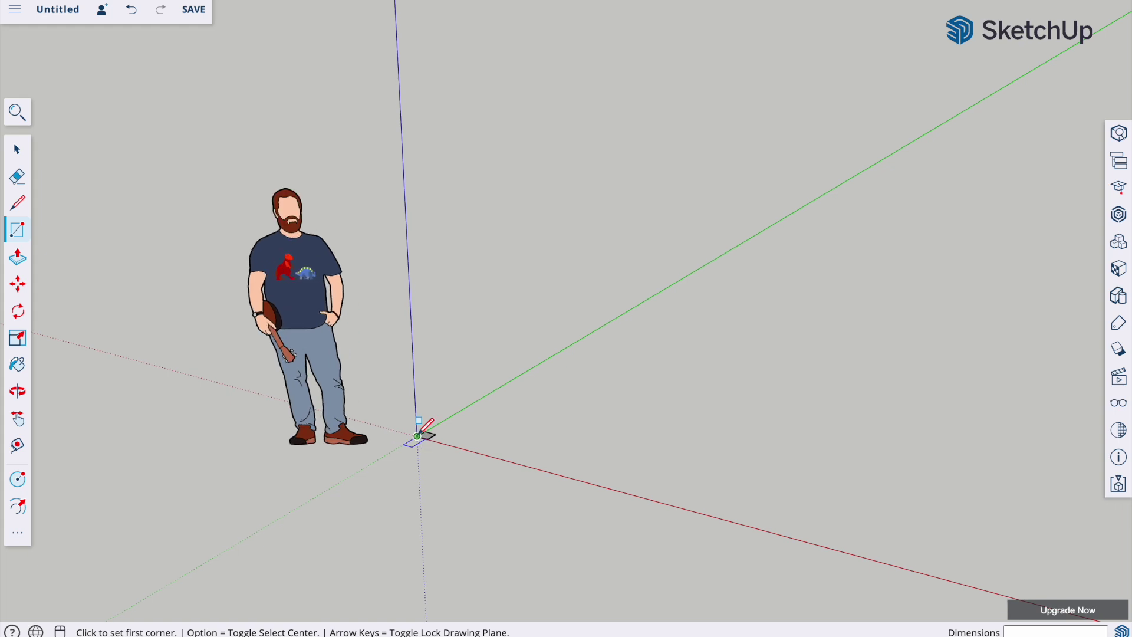
scroll(418, 437, up, 5)
shift+middle_drag(418, 436, 607, 478)
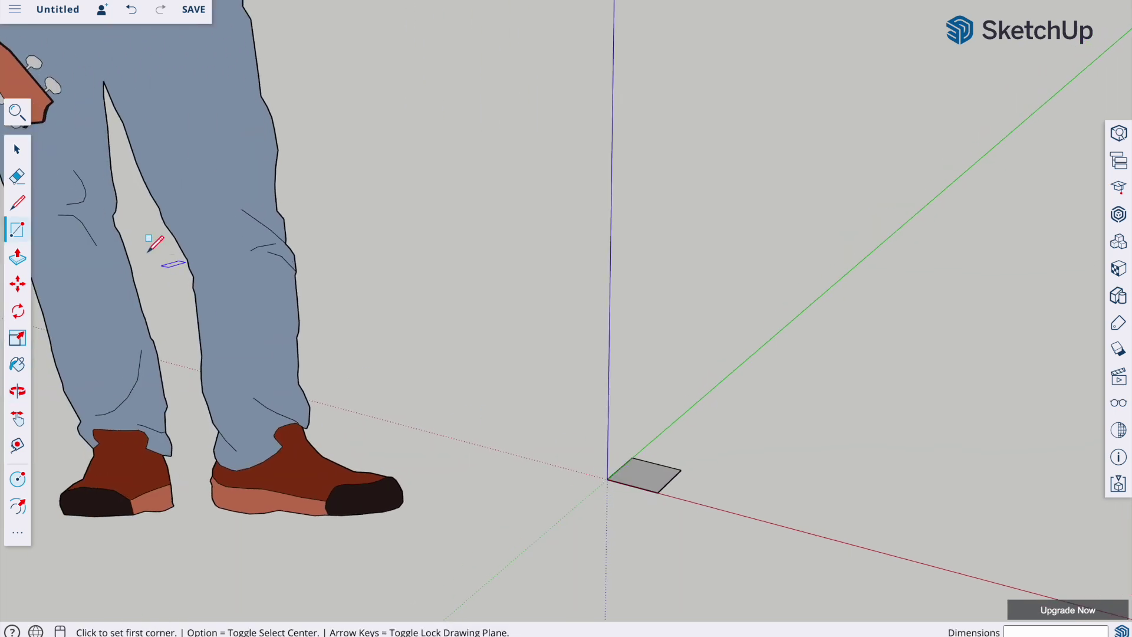
key(space)
click(214, 227)
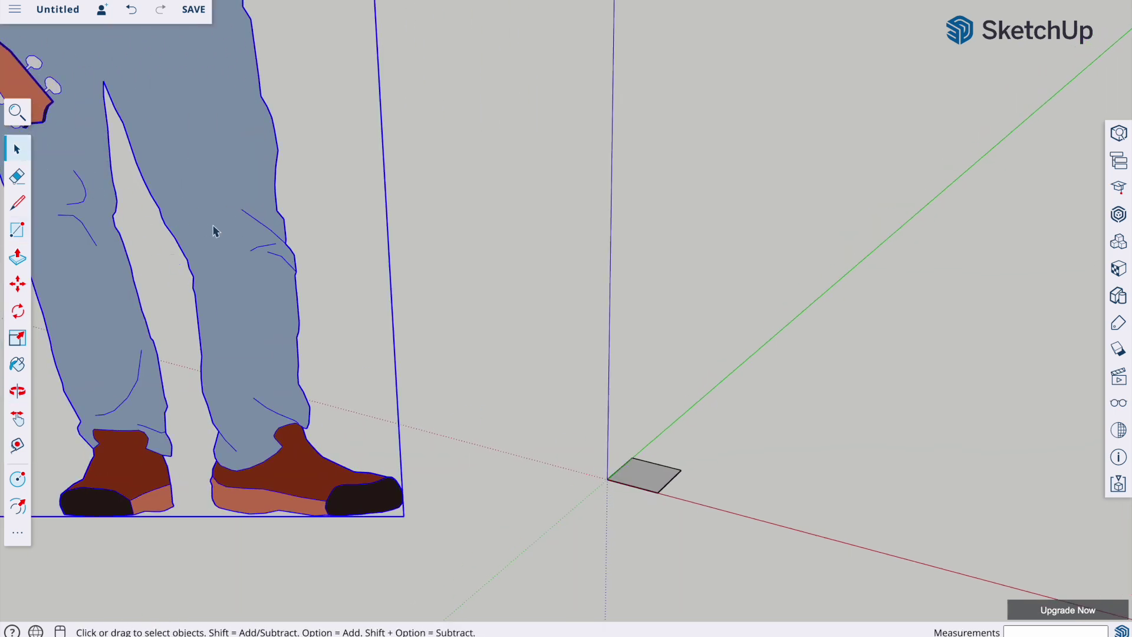
key(Delete)
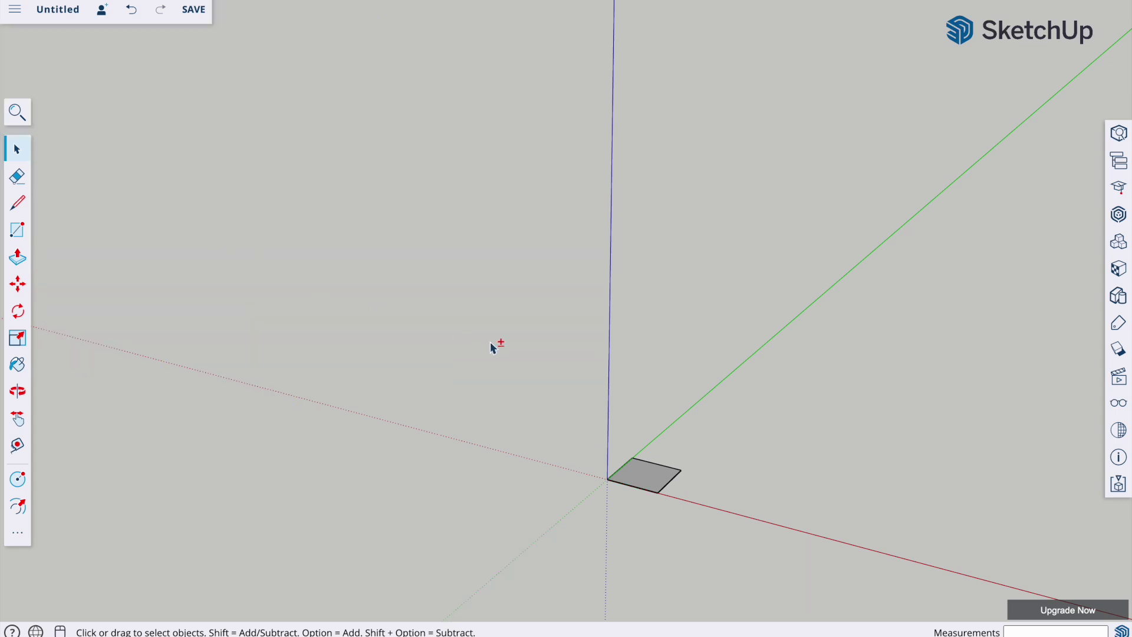
middle_drag(699, 422, 480, 336)
scroll(458, 346, up, 5)
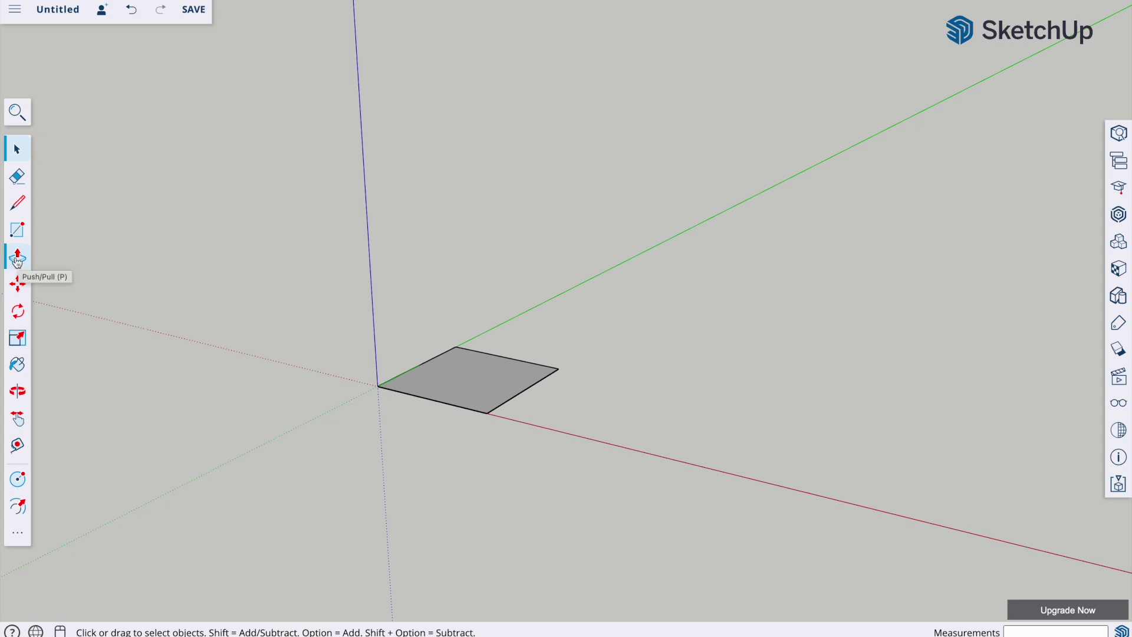
Step: Push/Pull the square face up 100 mm into a cube
click(17, 259)
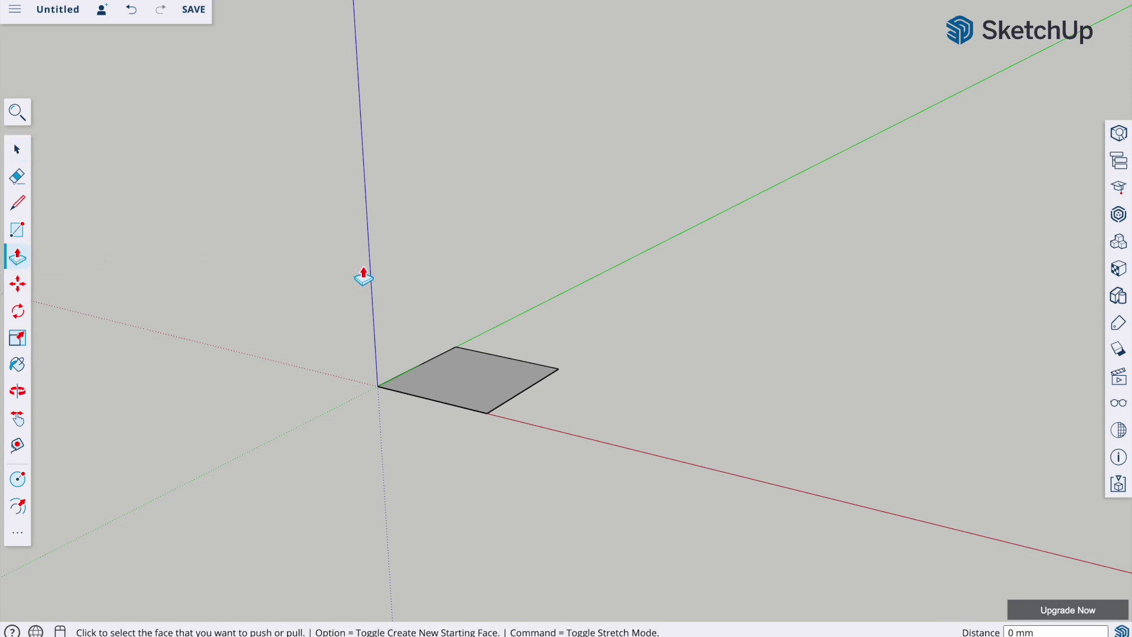
click(457, 387)
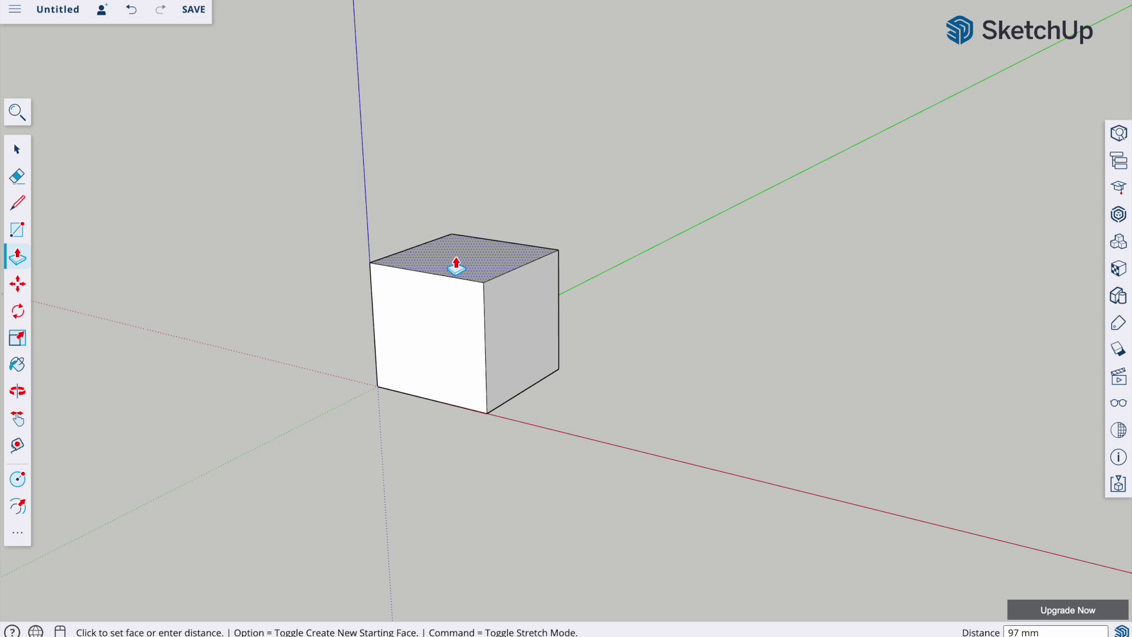
click(456, 264)
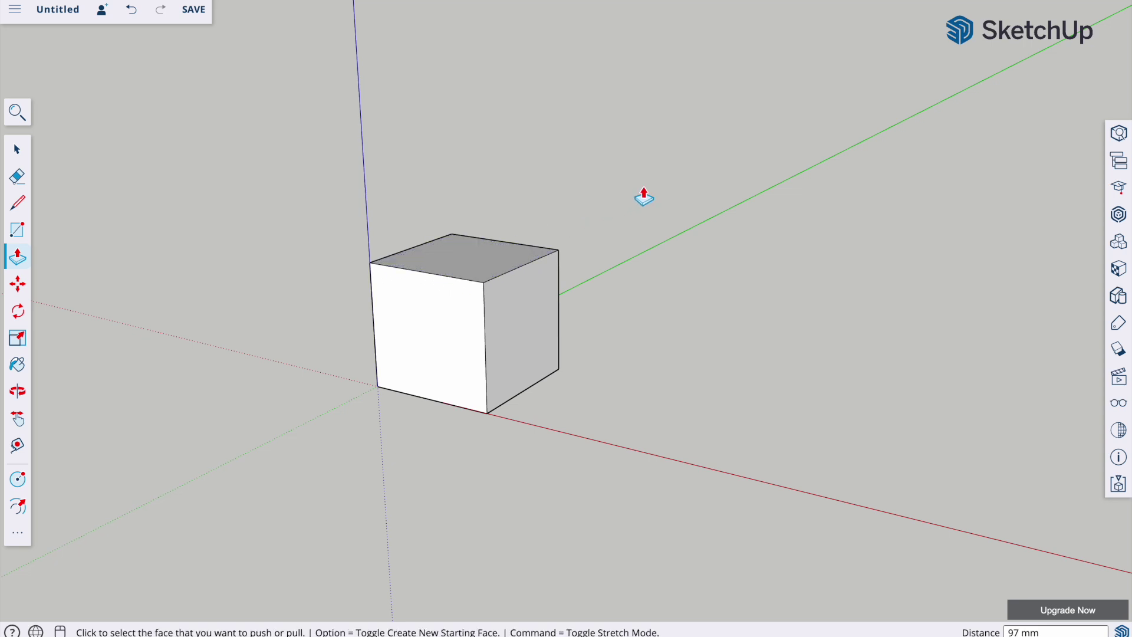
text(100)
key(Return)
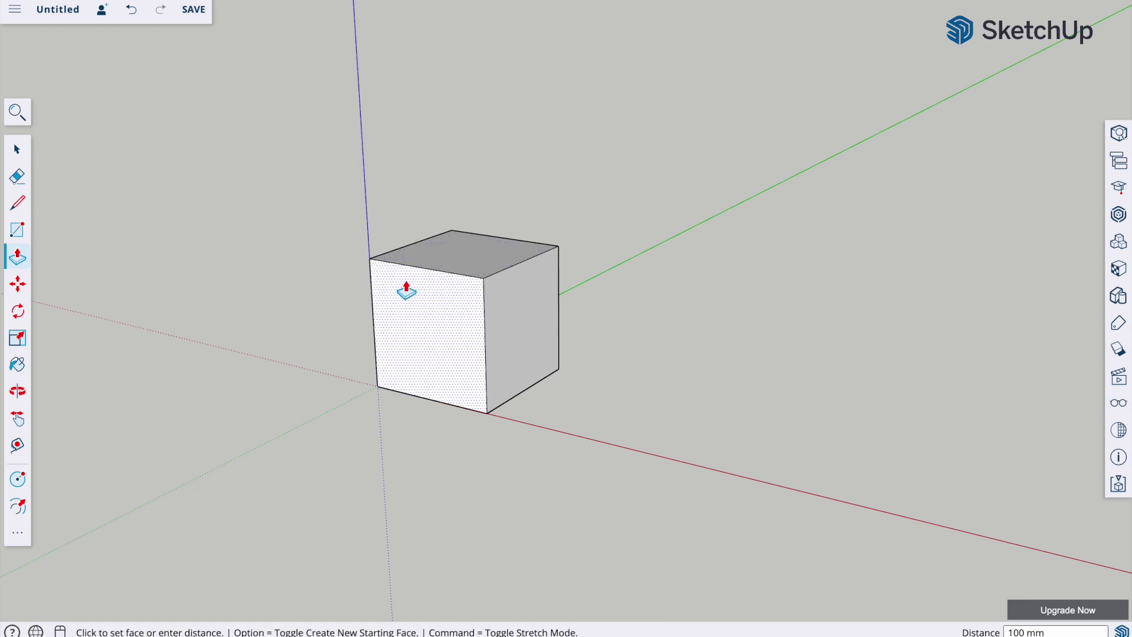
scroll(411, 287, up, 3)
middle_drag(413, 290, 380, 354)
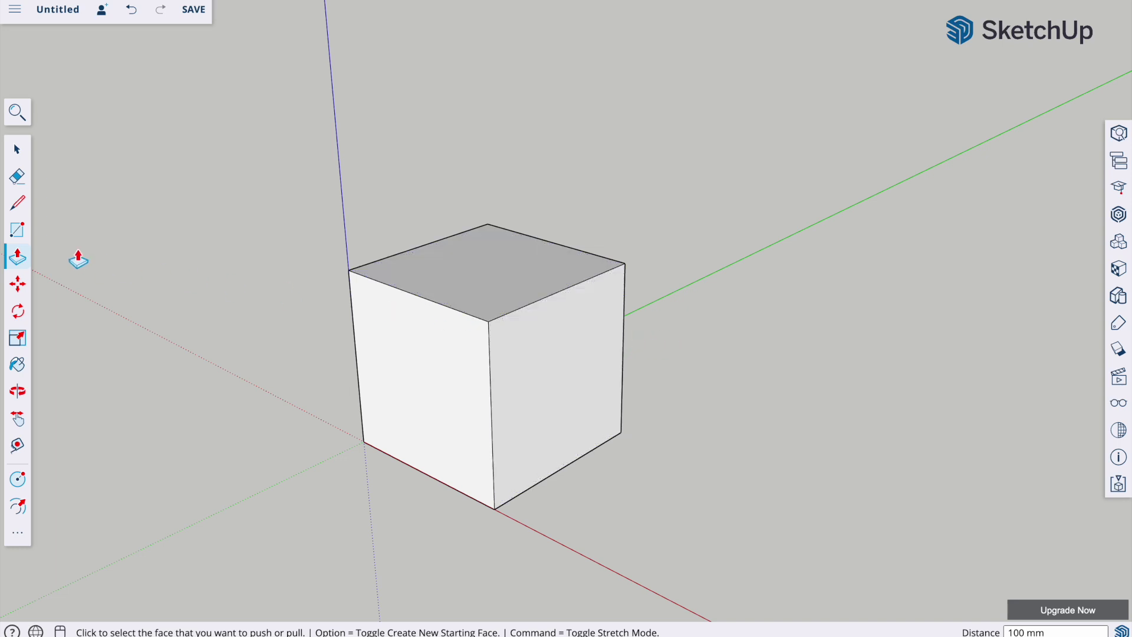
Step: Orbit and zoom the view to look down on the cube's top face
key(o)
drag(524, 220, 511, 349)
key(p)
scroll(502, 315, up, 5)
scroll(501, 315, up, 3)
key(o)
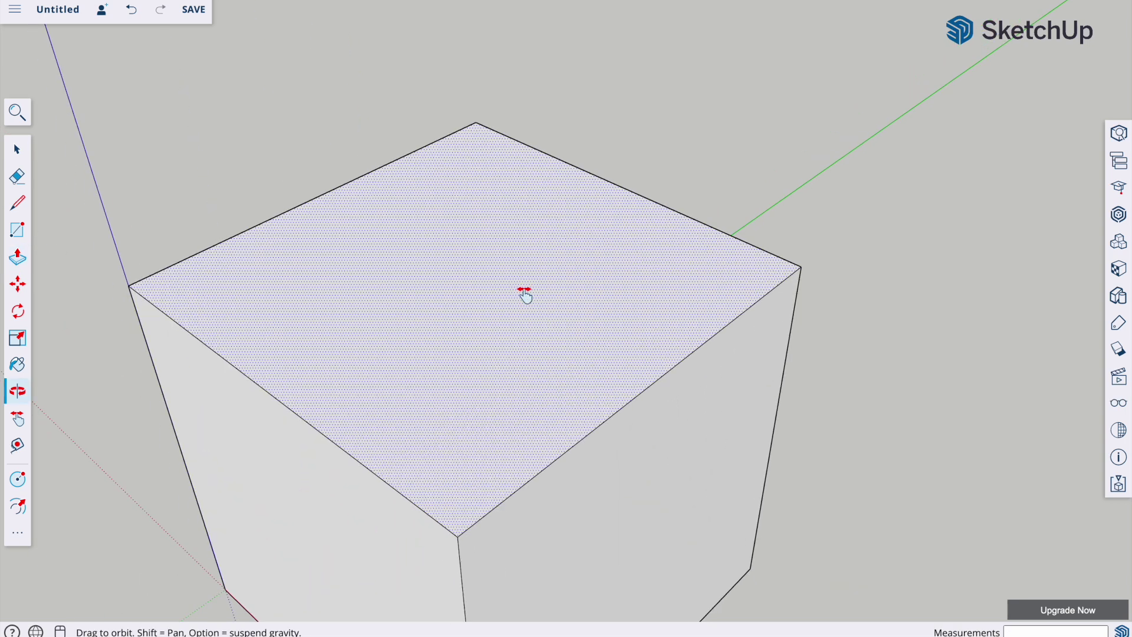
drag(524, 293, 576, 253)
key(p)
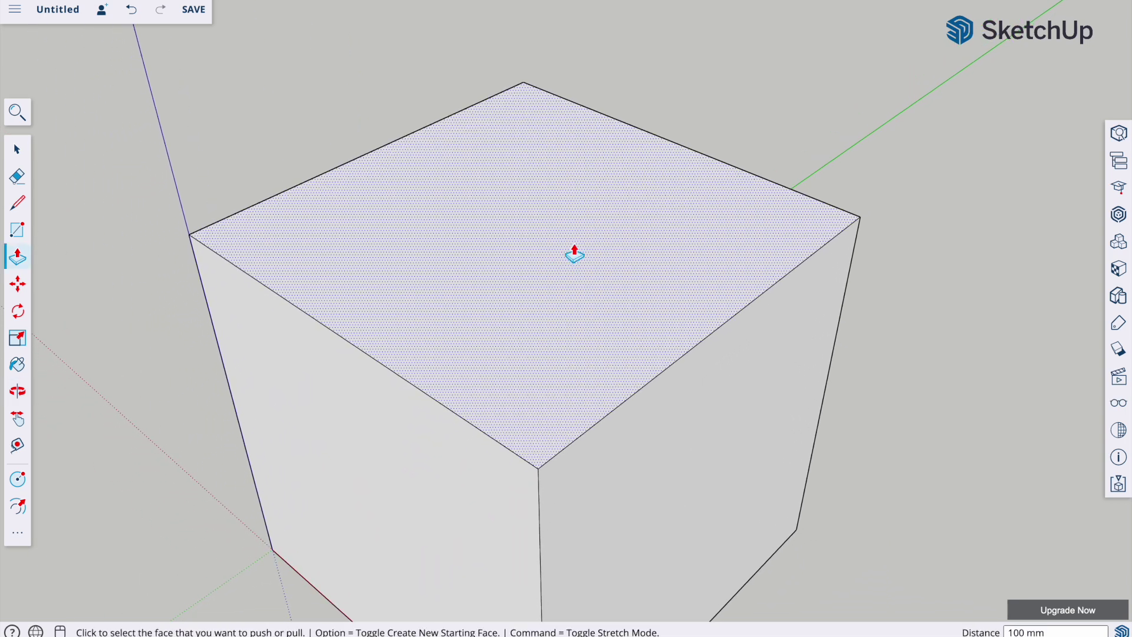
Step: Offset the top face's edge 10 mm inward with the Offset tool
click(18, 537)
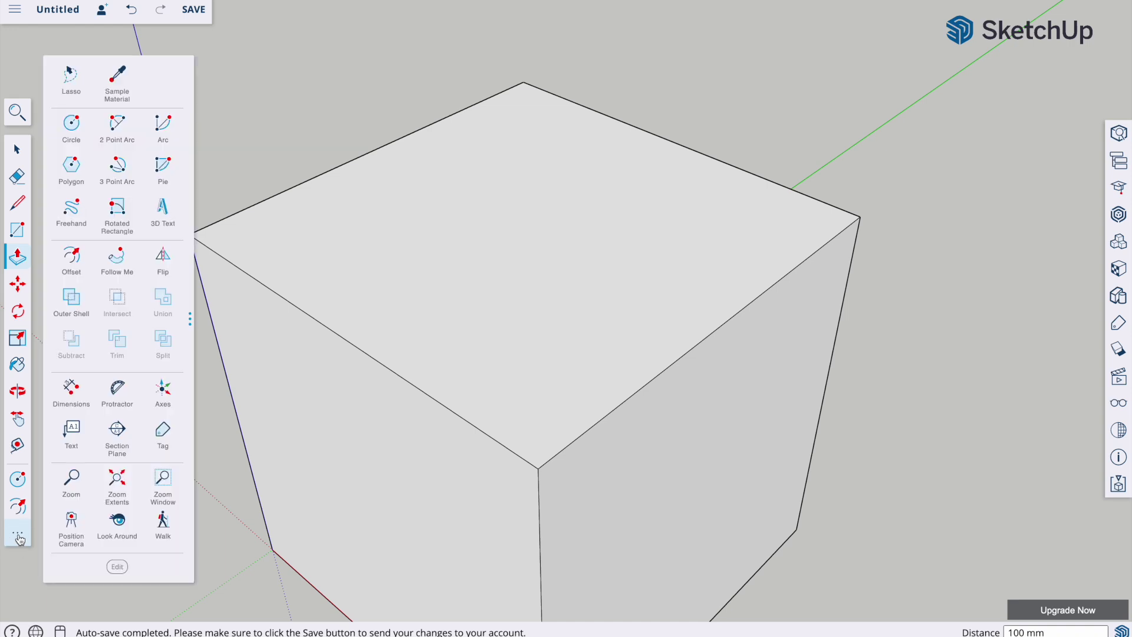
click(74, 260)
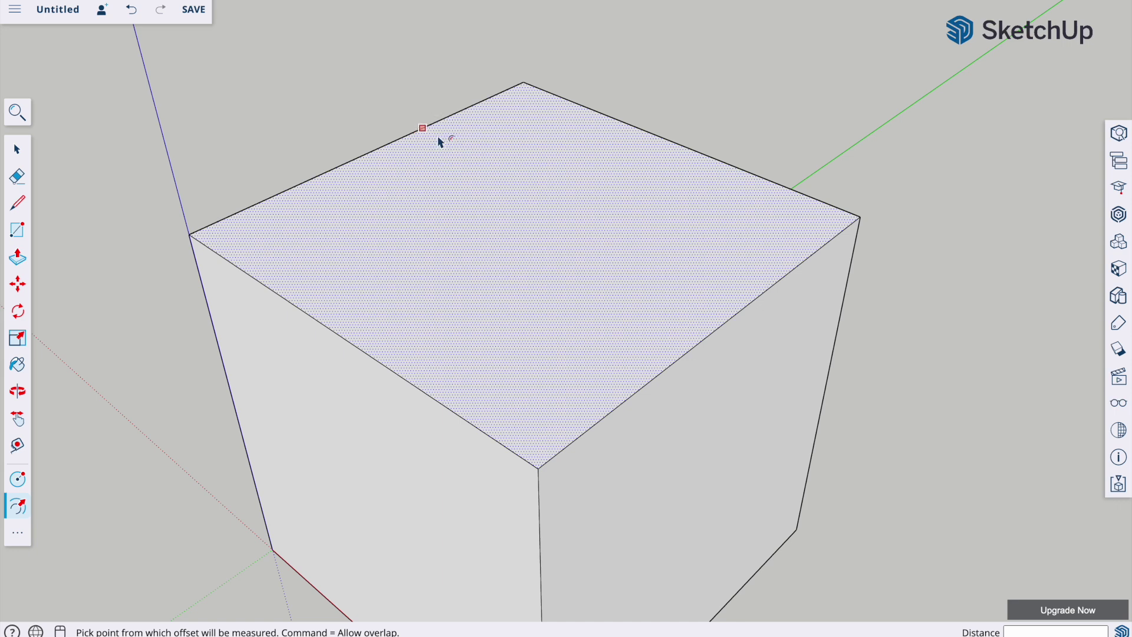
click(439, 142)
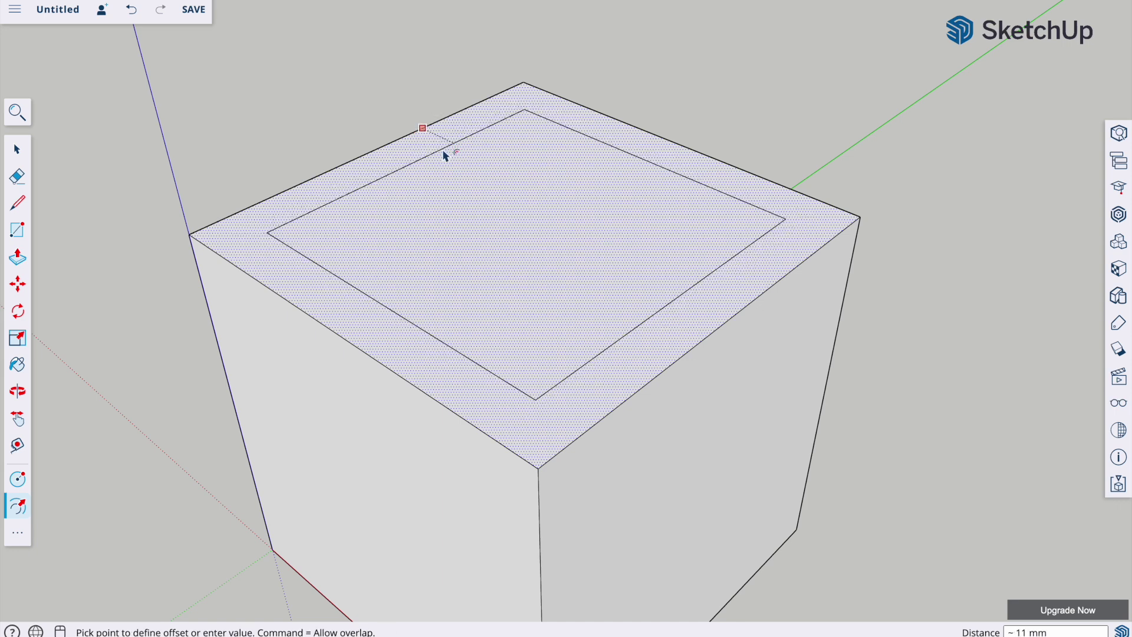
click(445, 155)
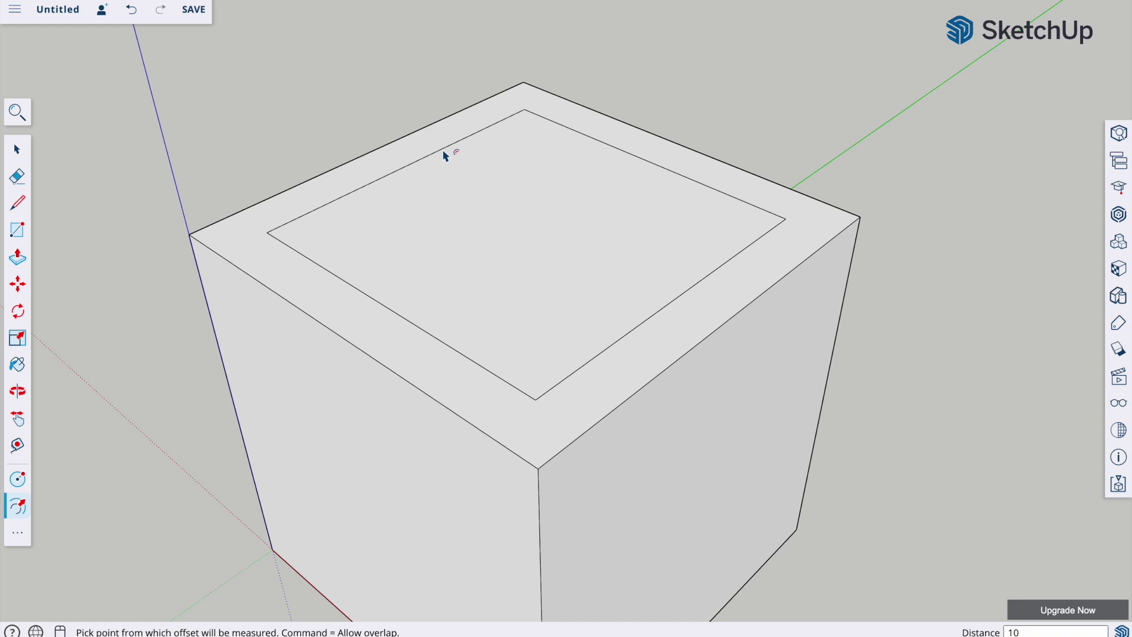
text(10)
key(Return)
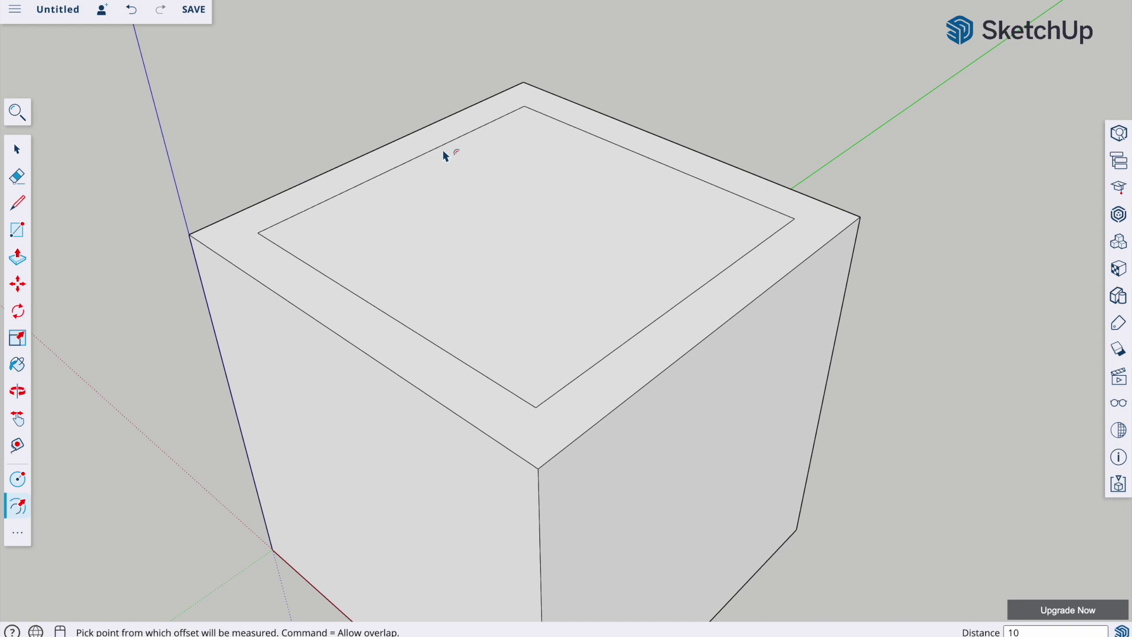
Step: Push the inner top square 10 mm down into the cube, forming a pocket
click(18, 261)
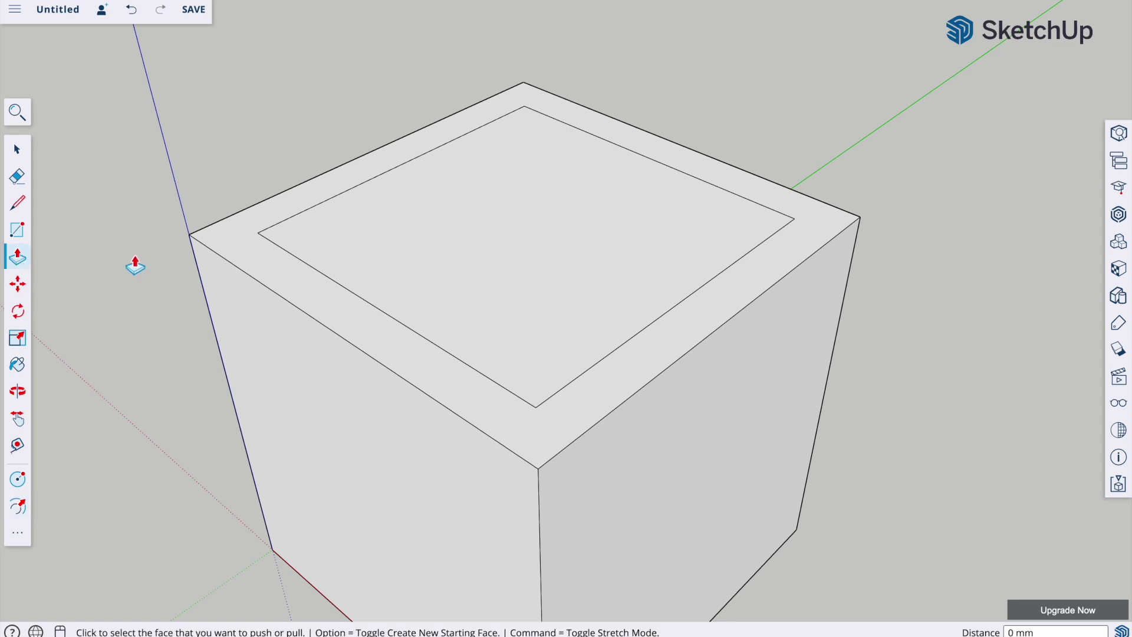
click(466, 195)
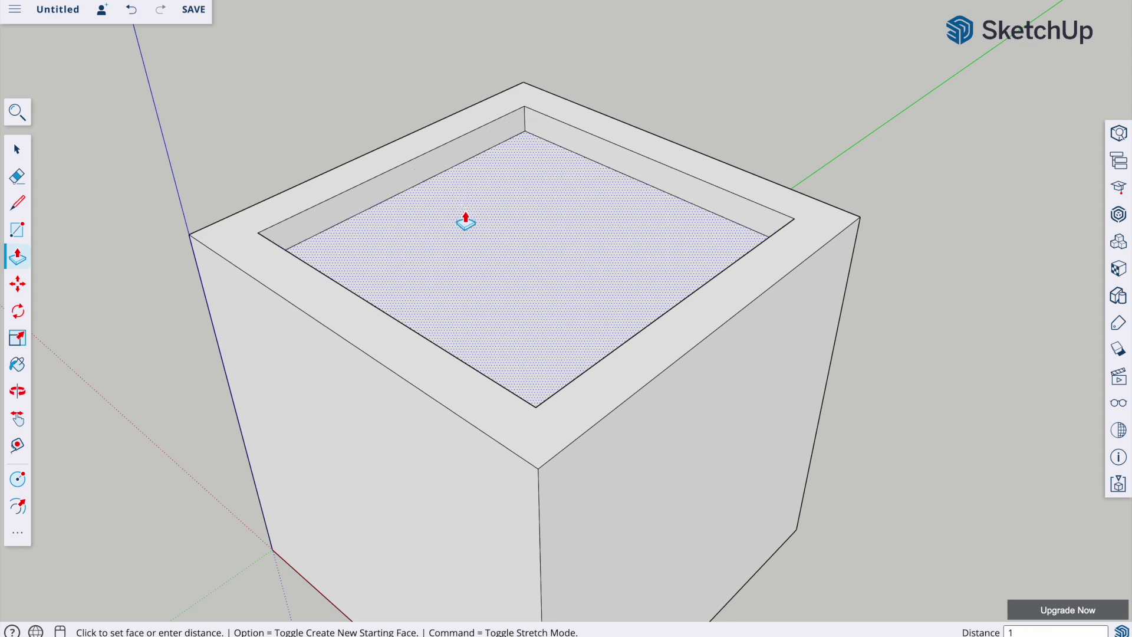
key(Return)
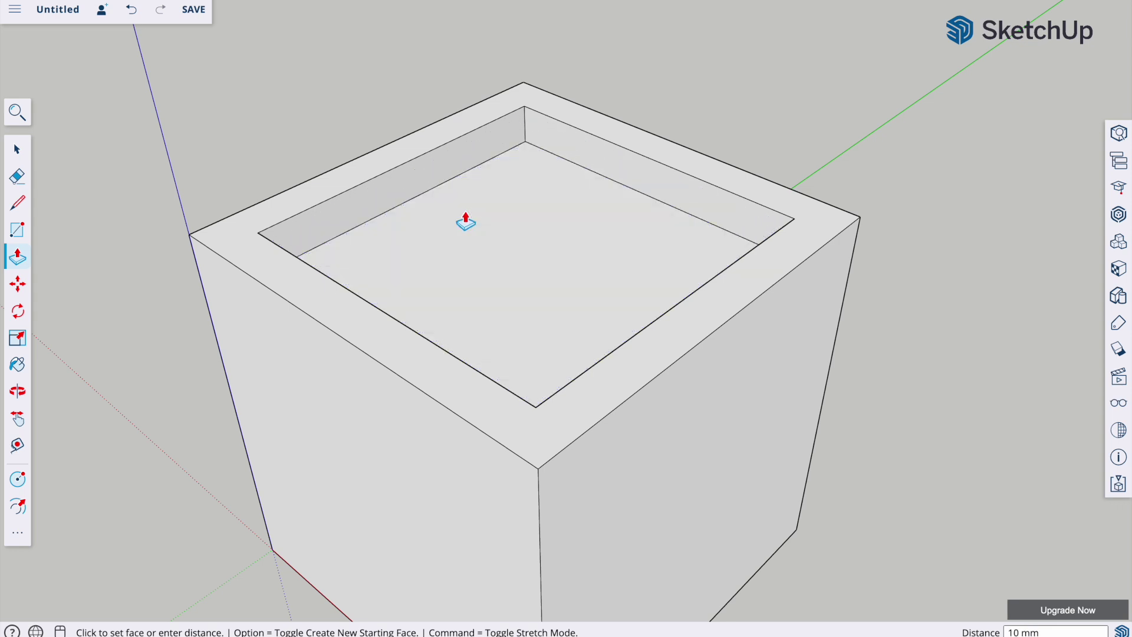
middle_drag(472, 294, 508, 198)
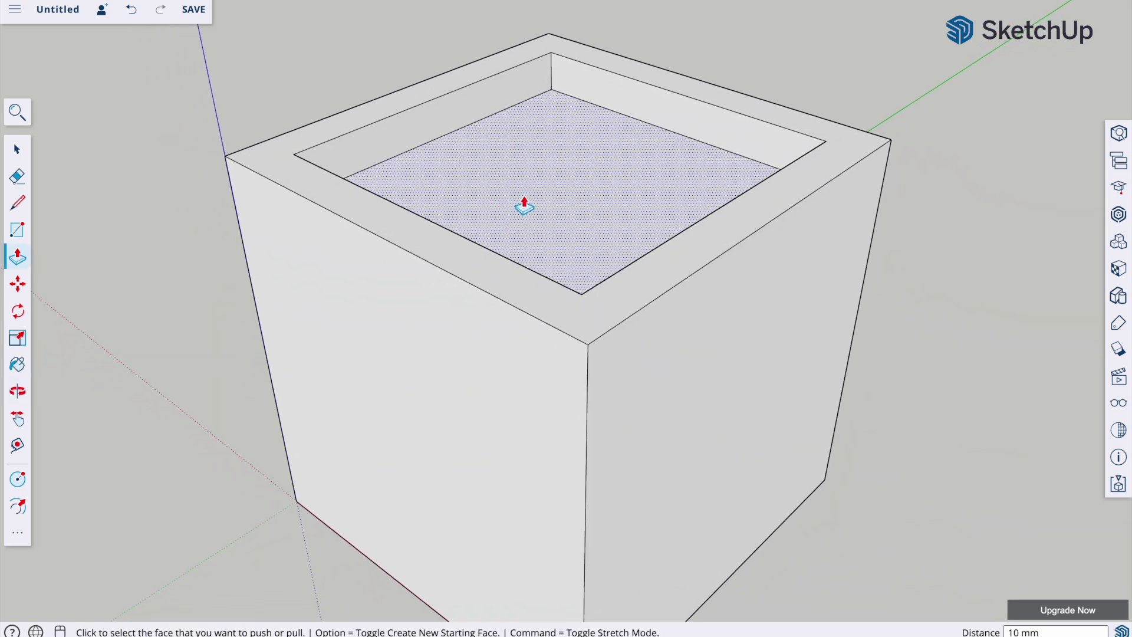
middle_drag(531, 256, 511, 196)
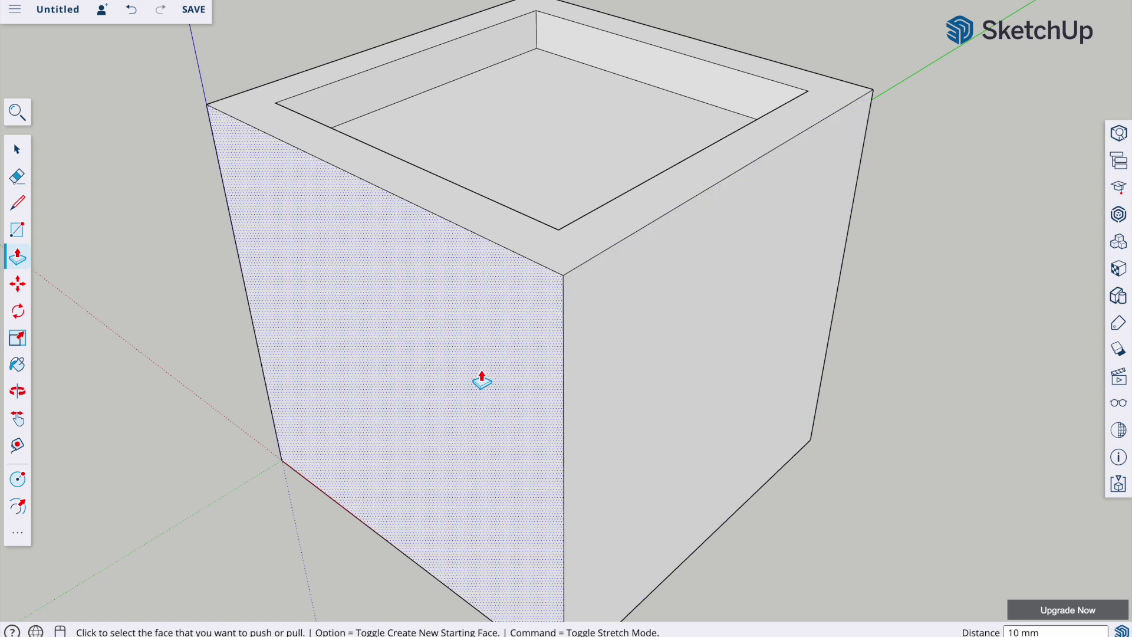
middle_drag(482, 380, 490, 311)
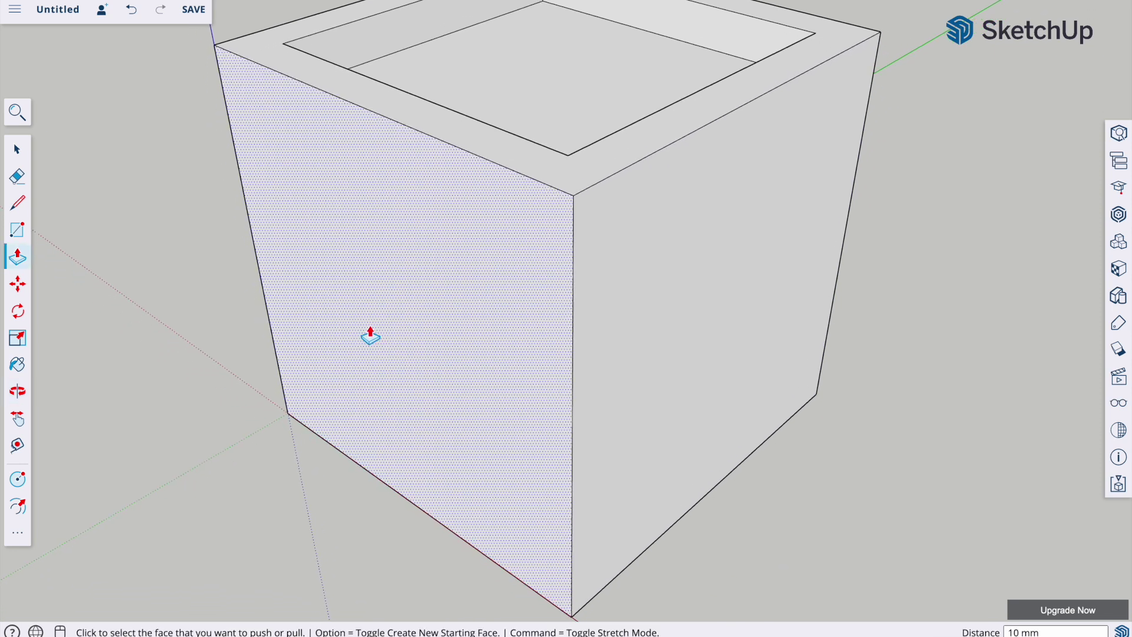
Step: Offset the left and right side faces 10 mm inward each
click(18, 506)
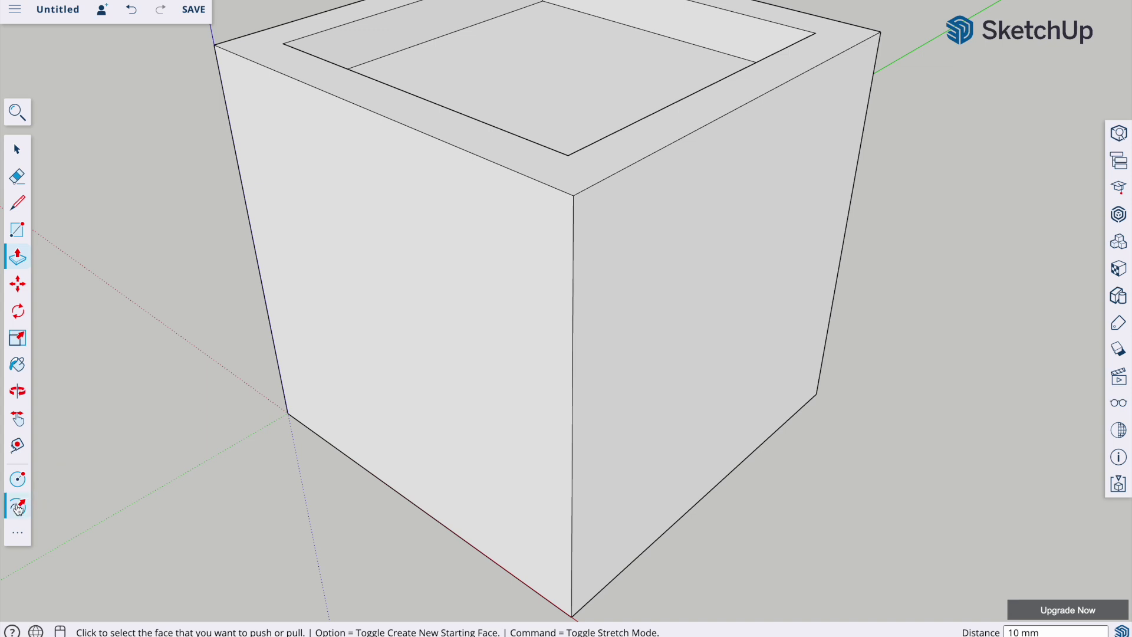
click(321, 157)
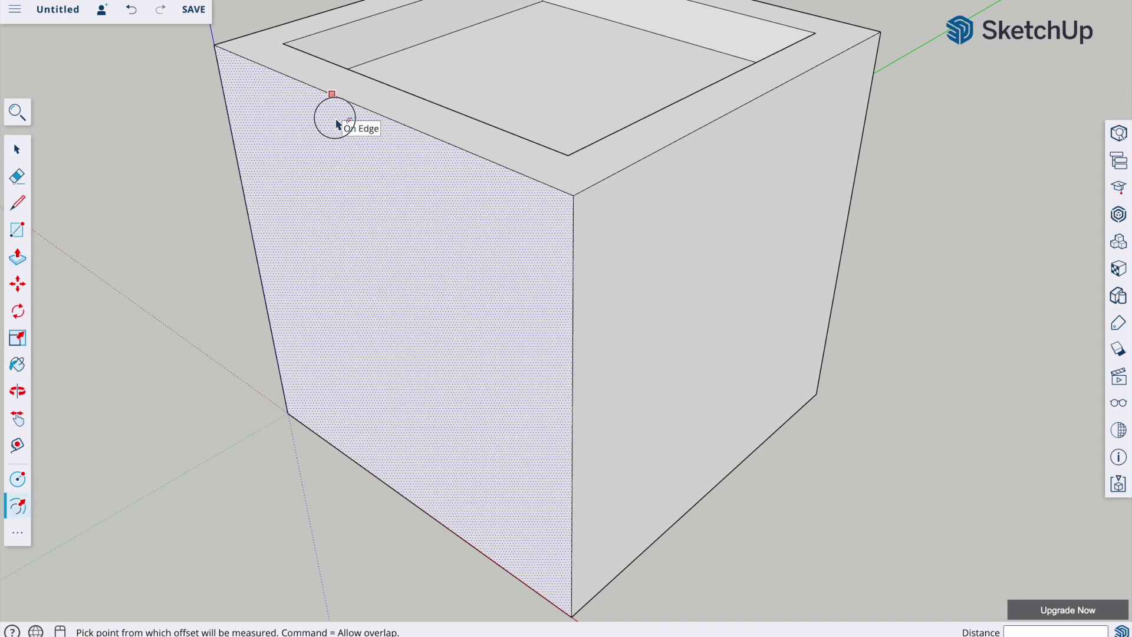
click(332, 94)
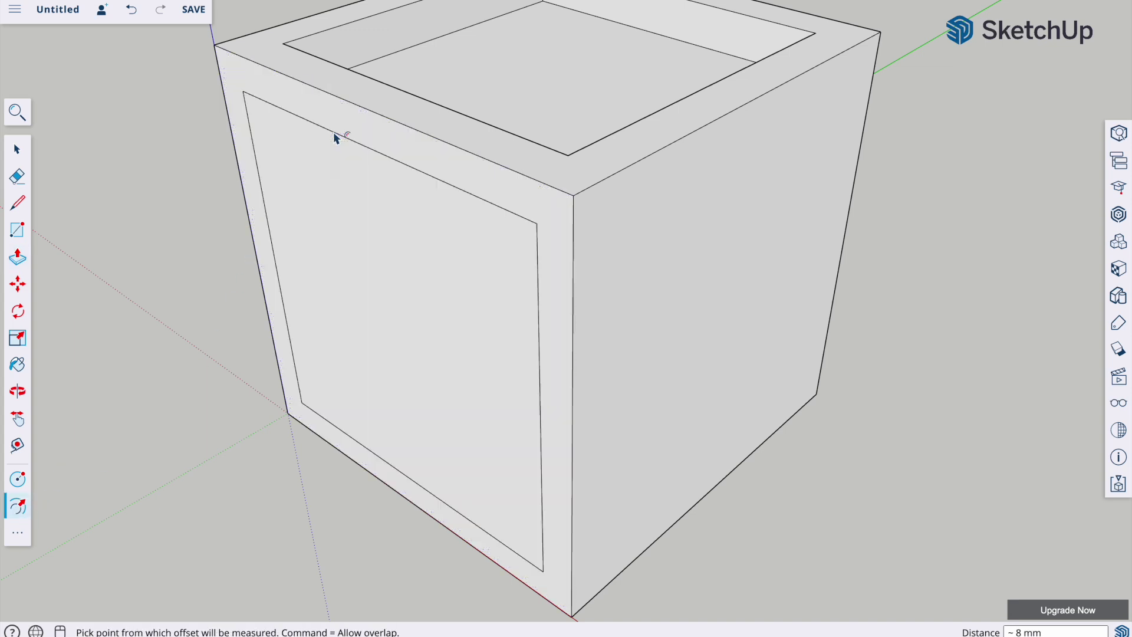
click(335, 140)
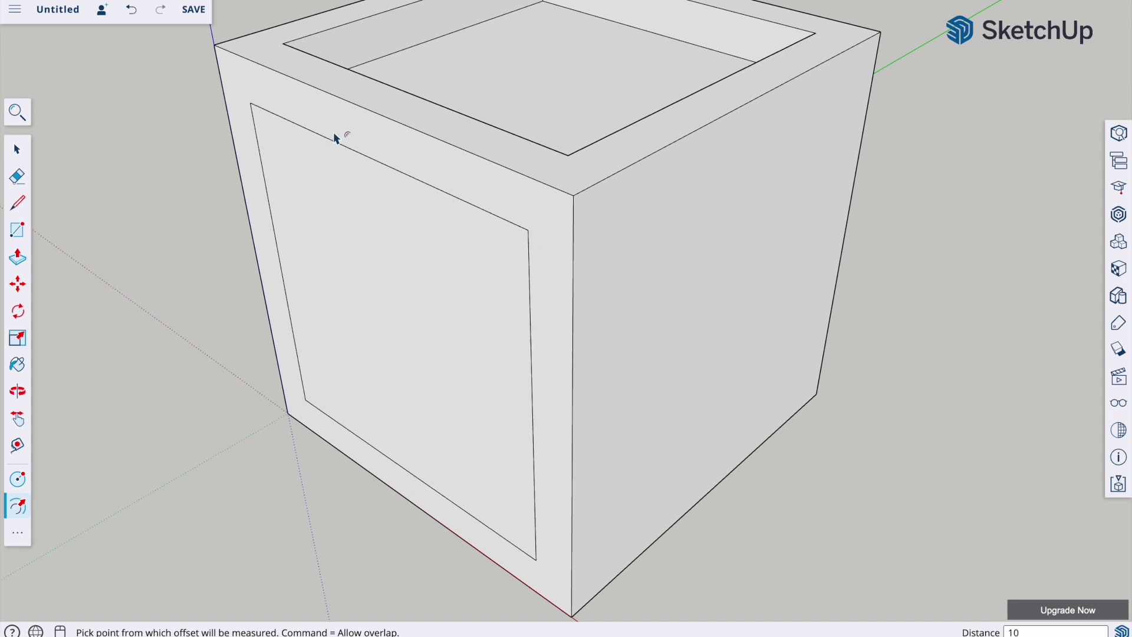
click(627, 184)
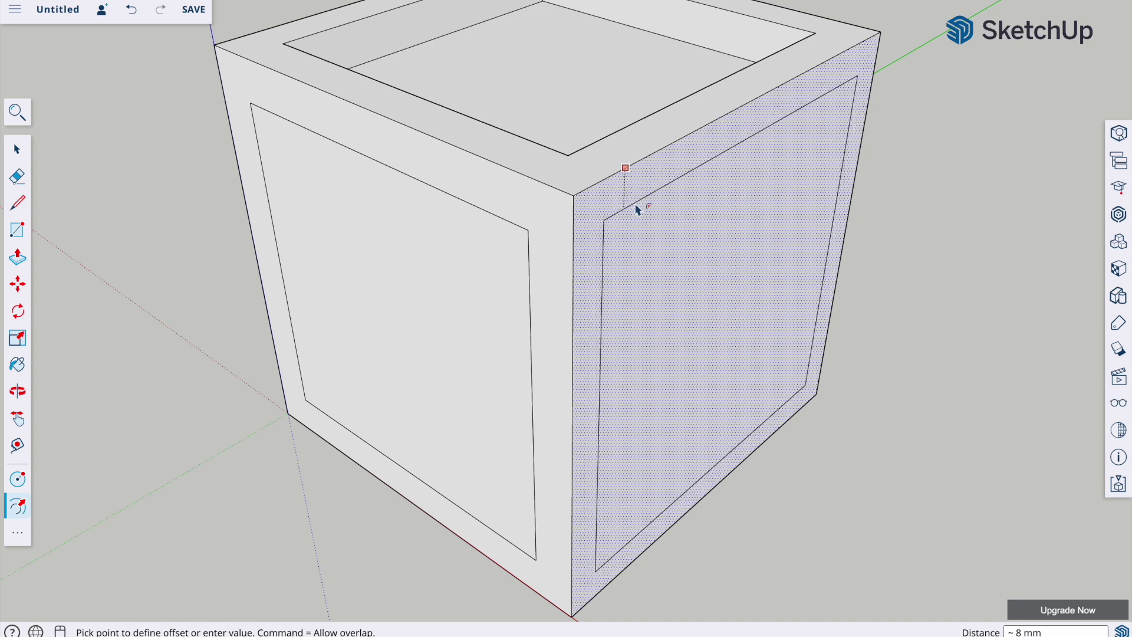
click(640, 211)
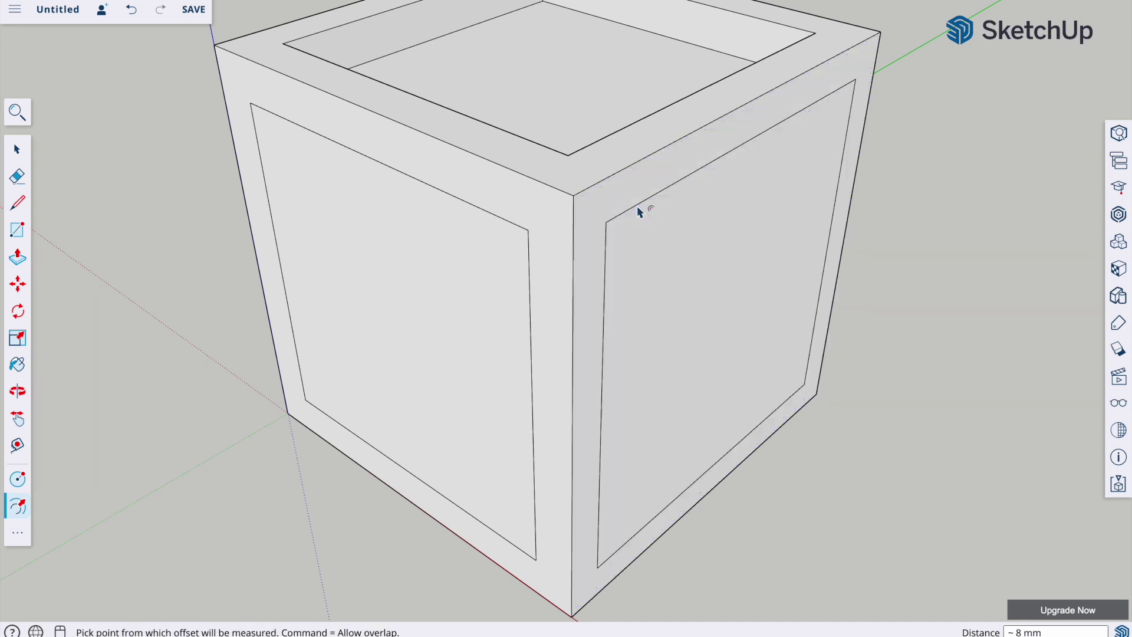
key(Return)
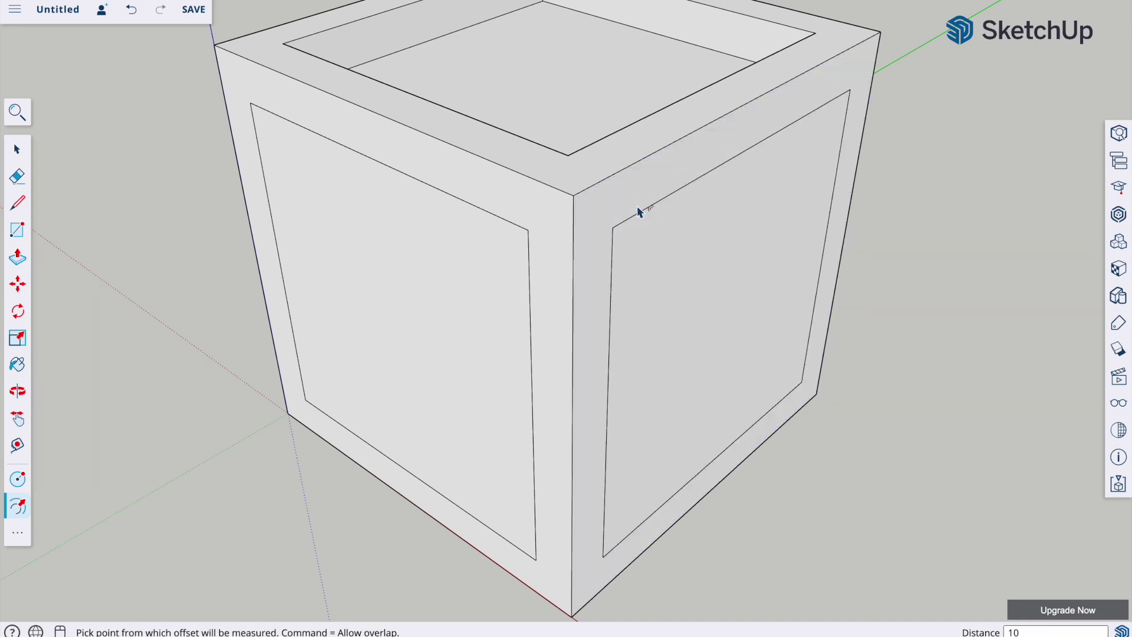
Step: Draw two lines from the left face's inner top midpoint to both inner bottom corners
click(17, 205)
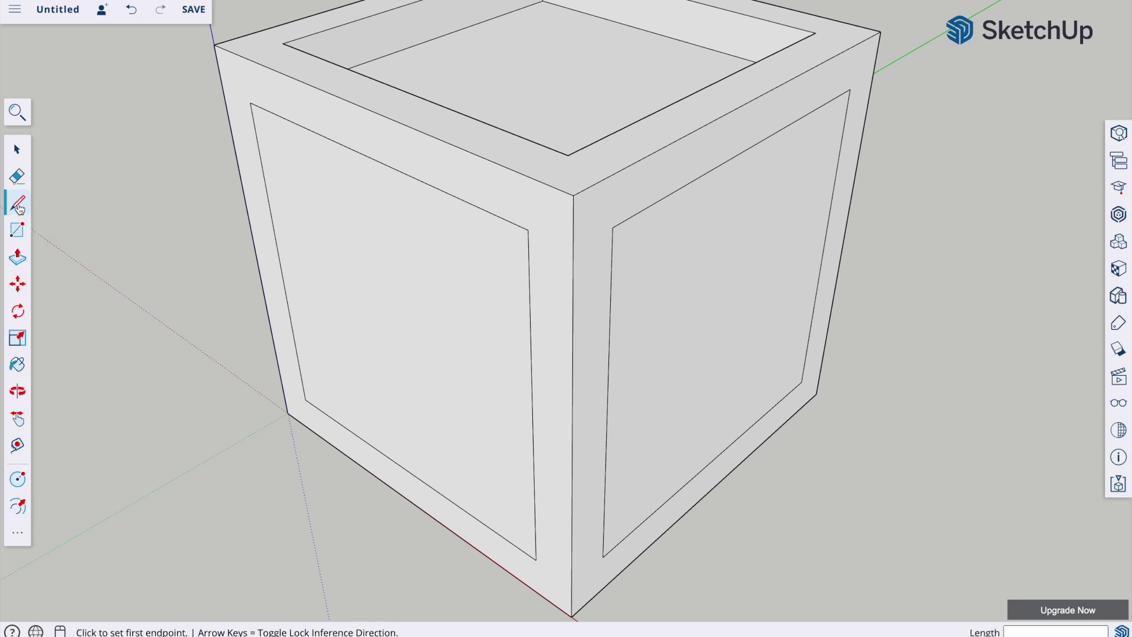
click(374, 158)
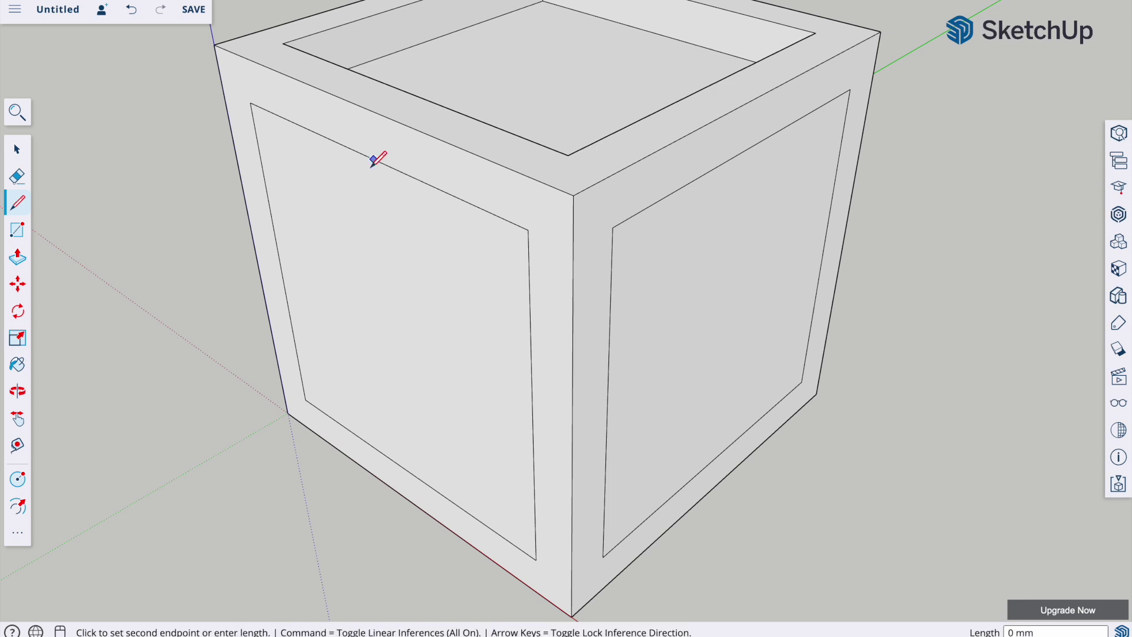
click(305, 400)
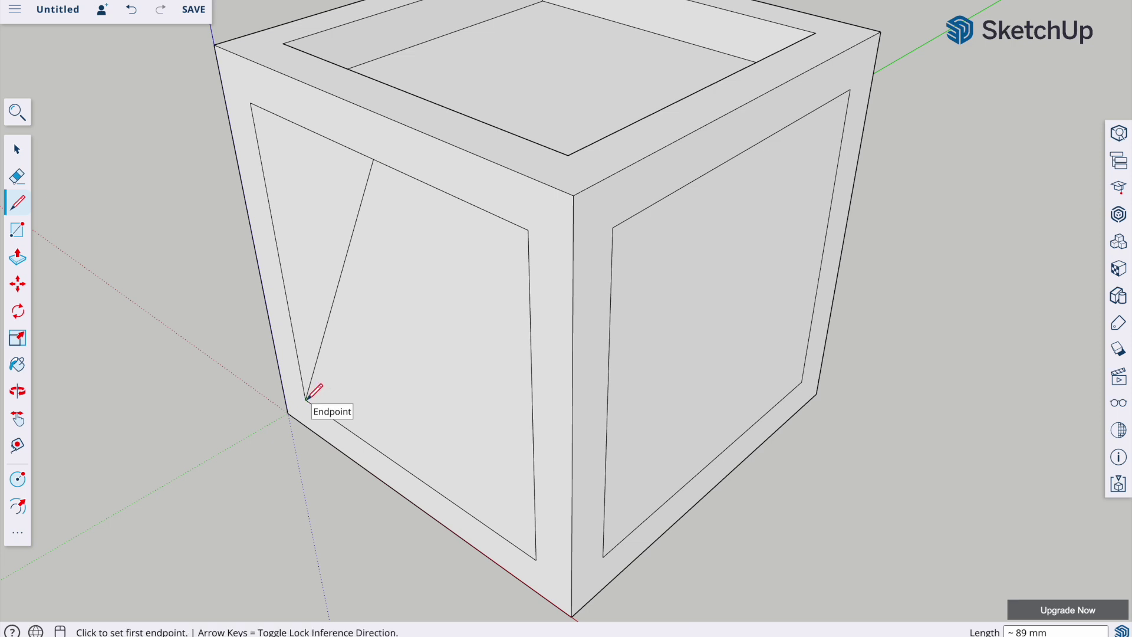
click(374, 159)
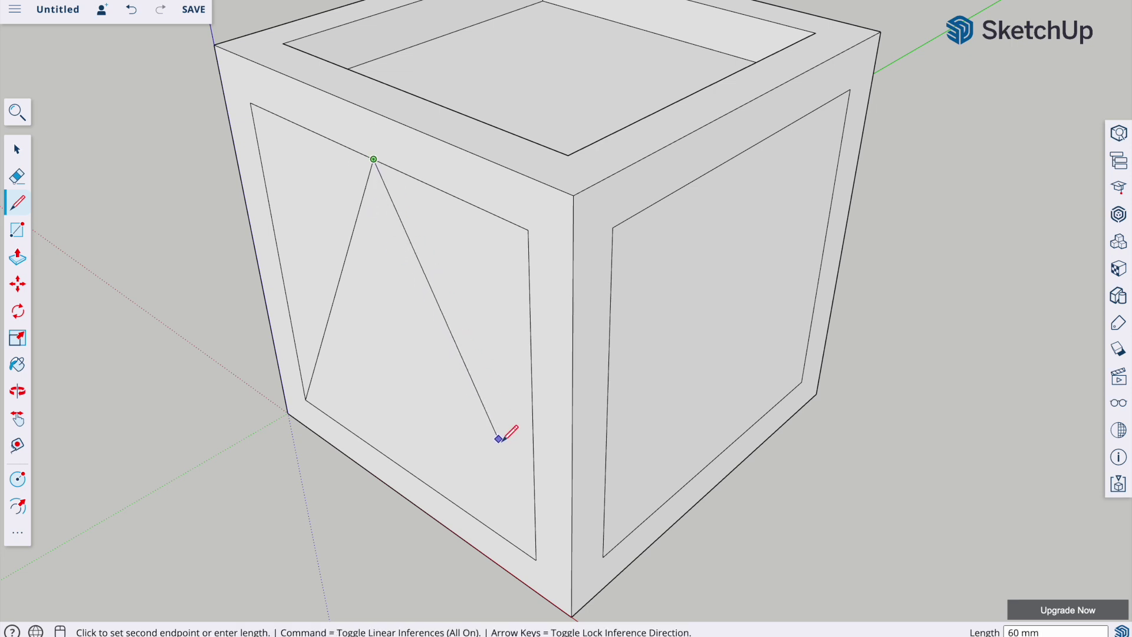
click(536, 559)
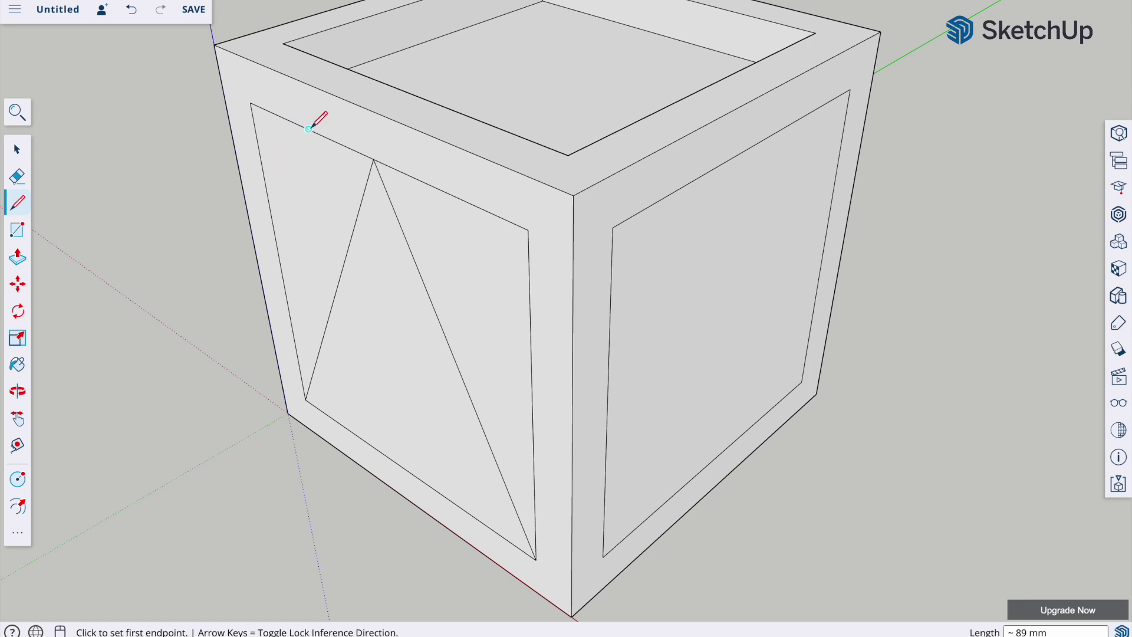
Step: Erase the inner square's top and right edges surrounding the left-face triangle
click(18, 177)
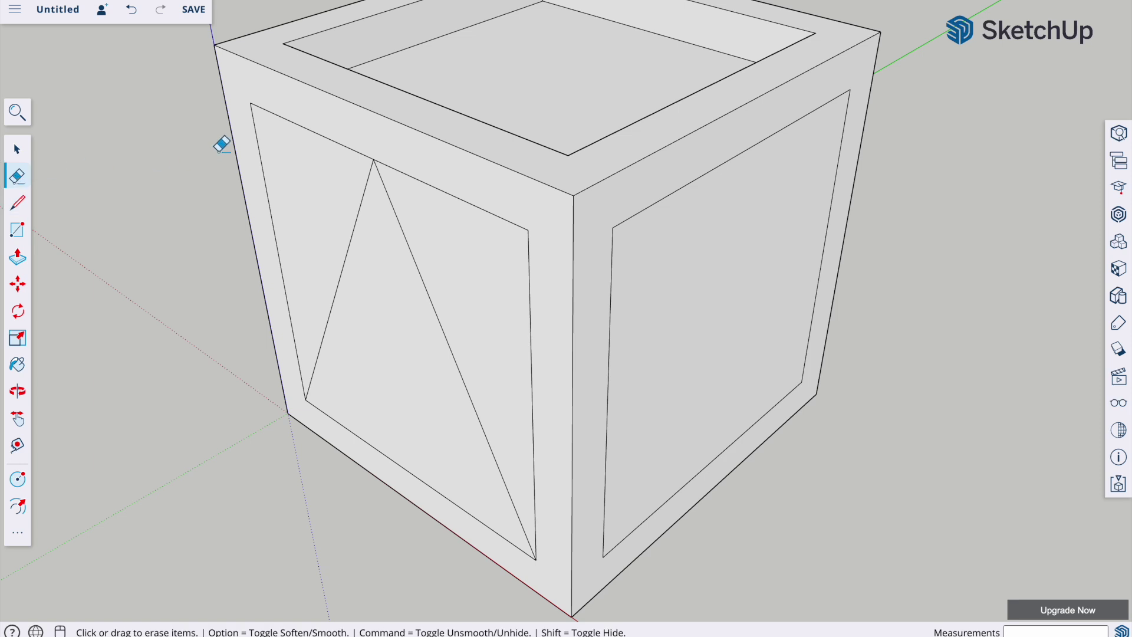
drag(293, 114, 263, 147)
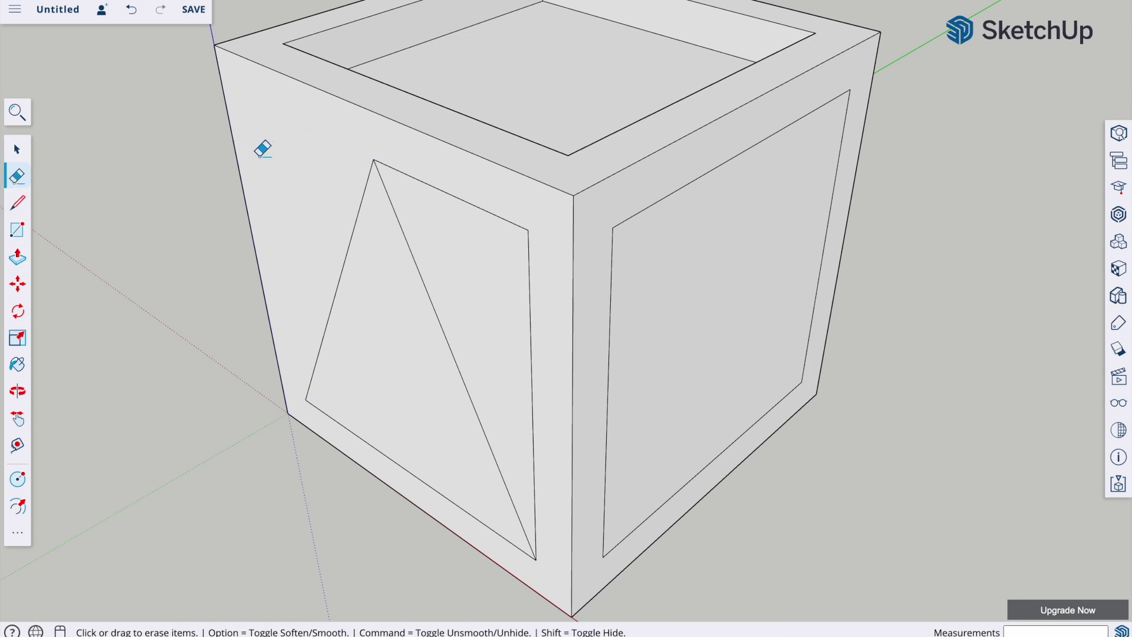
click(415, 173)
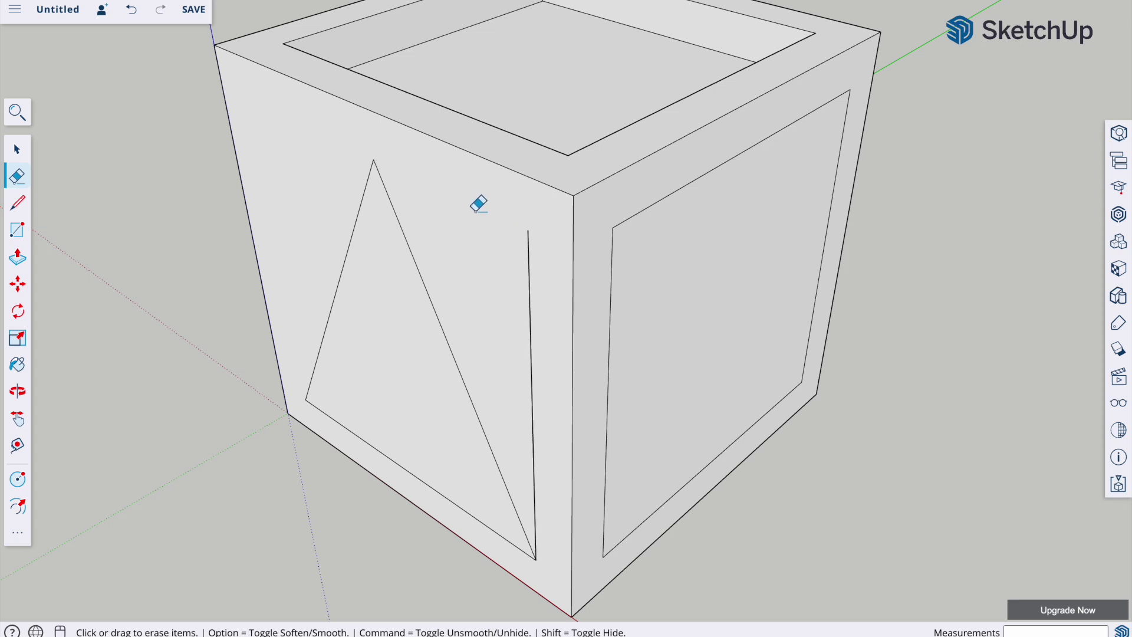
drag(477, 202, 539, 305)
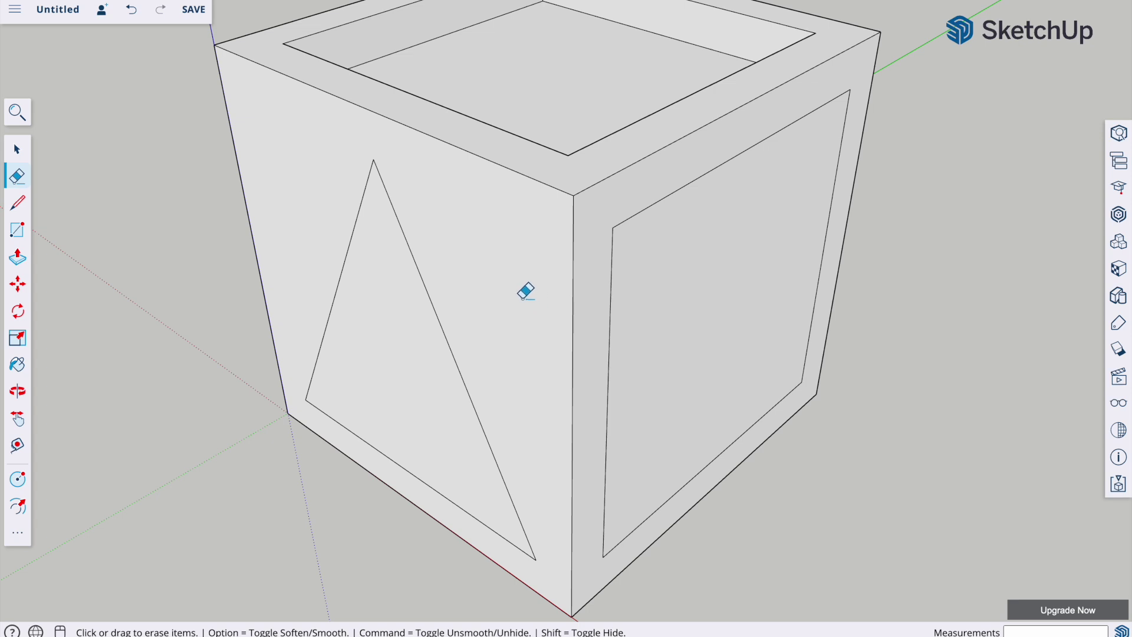
Step: Push the left-face triangle 10 mm into the cube, then turn toward the right face
click(18, 258)
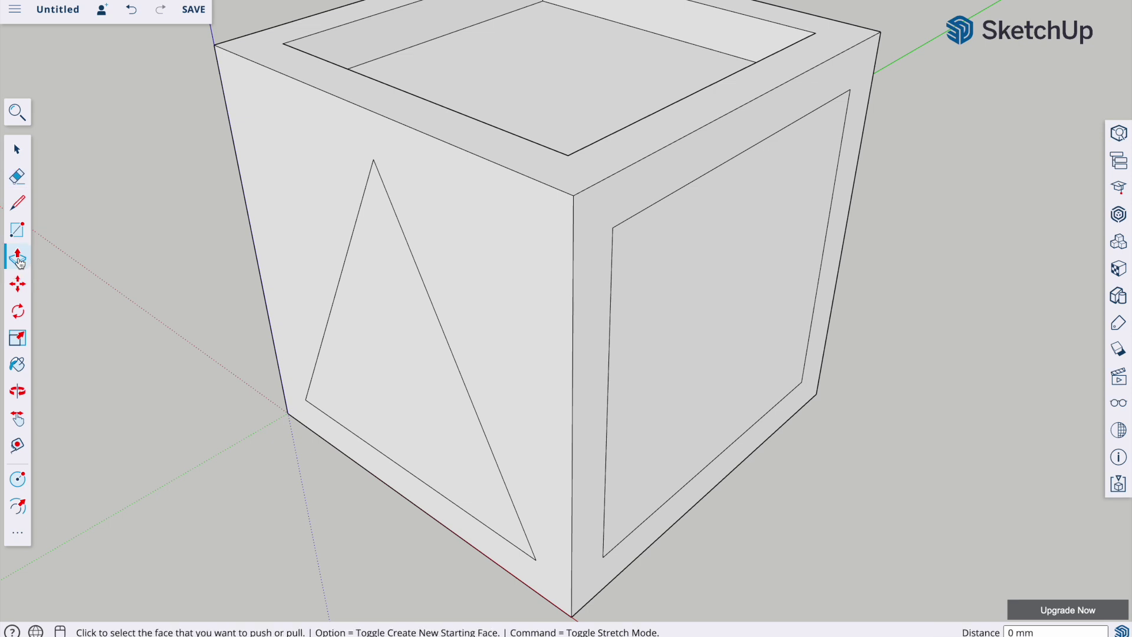
click(376, 341)
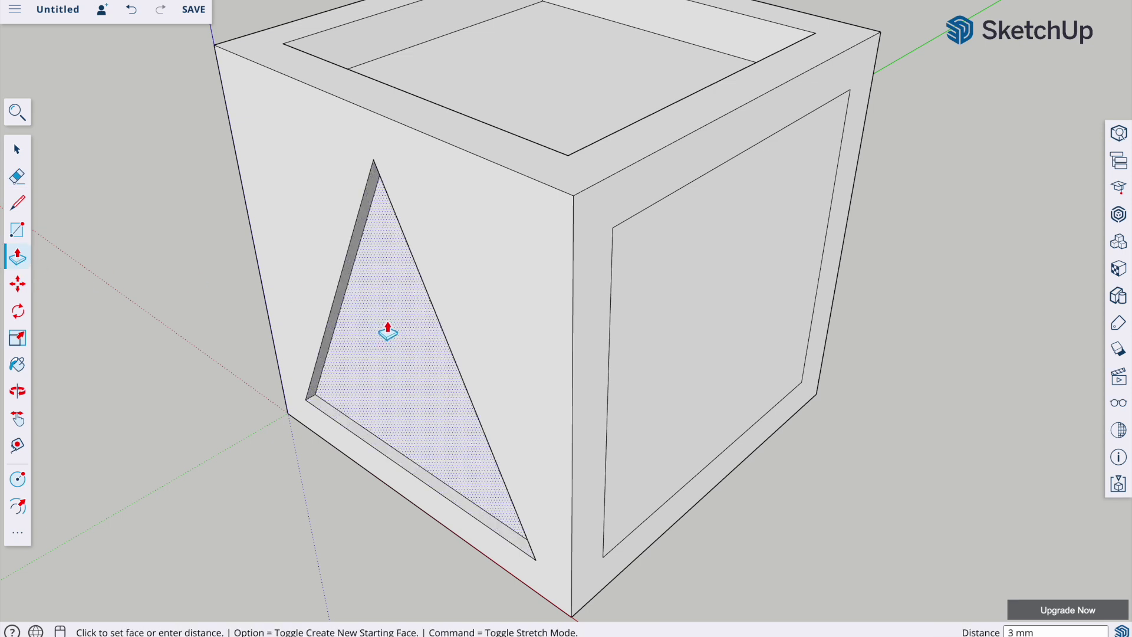
click(403, 326)
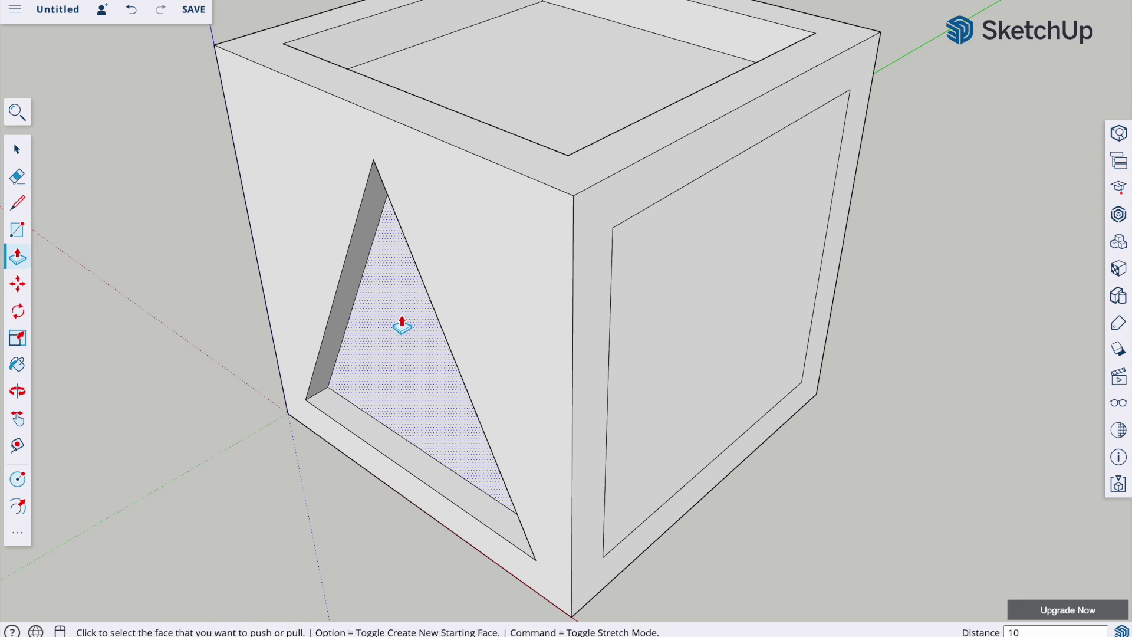
click(403, 326)
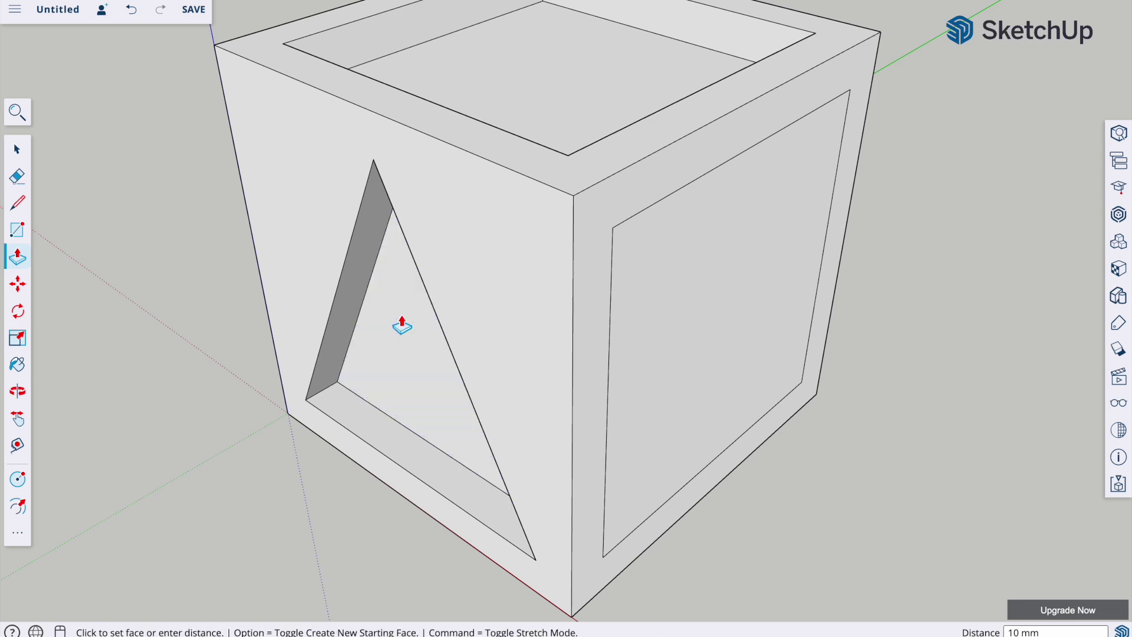
click(417, 328)
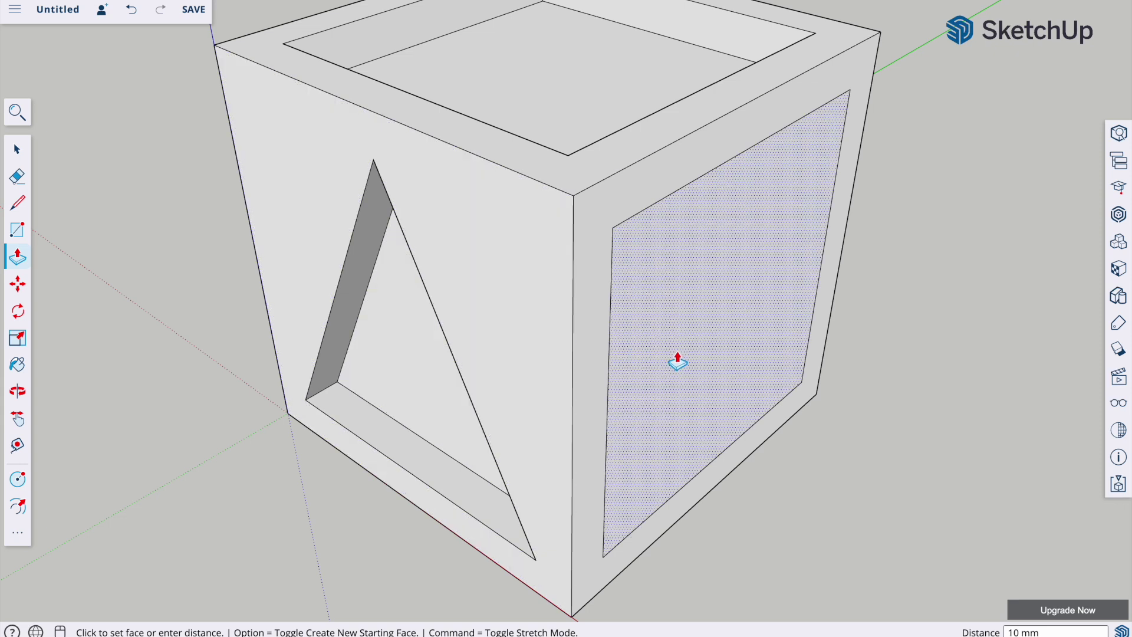
middle_drag(674, 359, 571, 329)
scroll(673, 301, down, 3)
scroll(575, 327, up, 2)
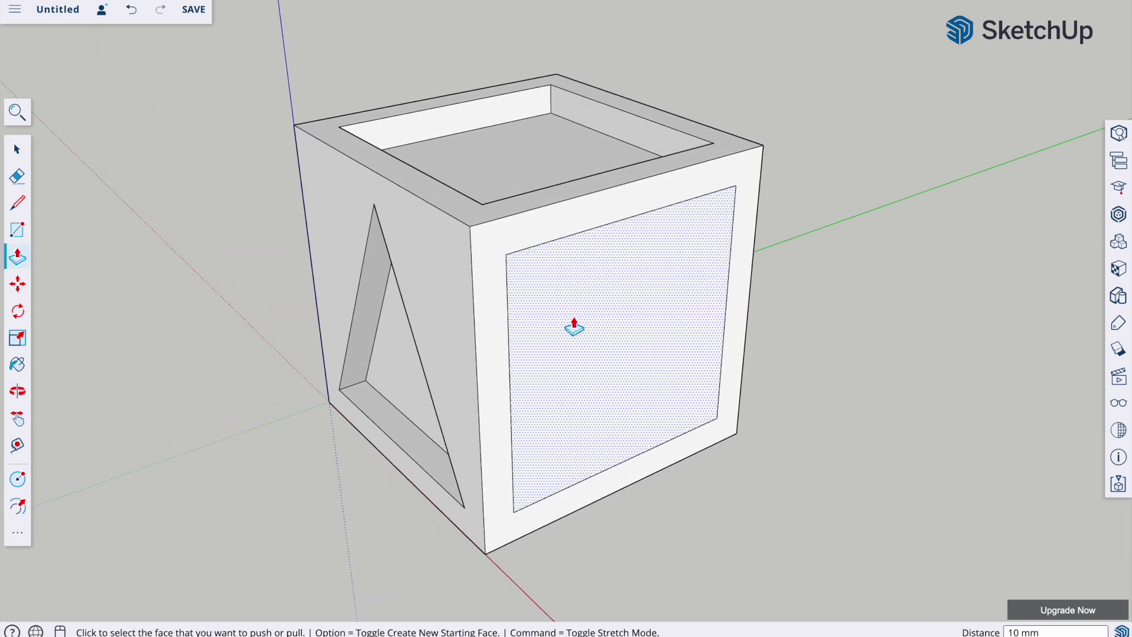
Step: Draw a vertical line from the right-face square's top midpoint to its bottom edge
click(18, 206)
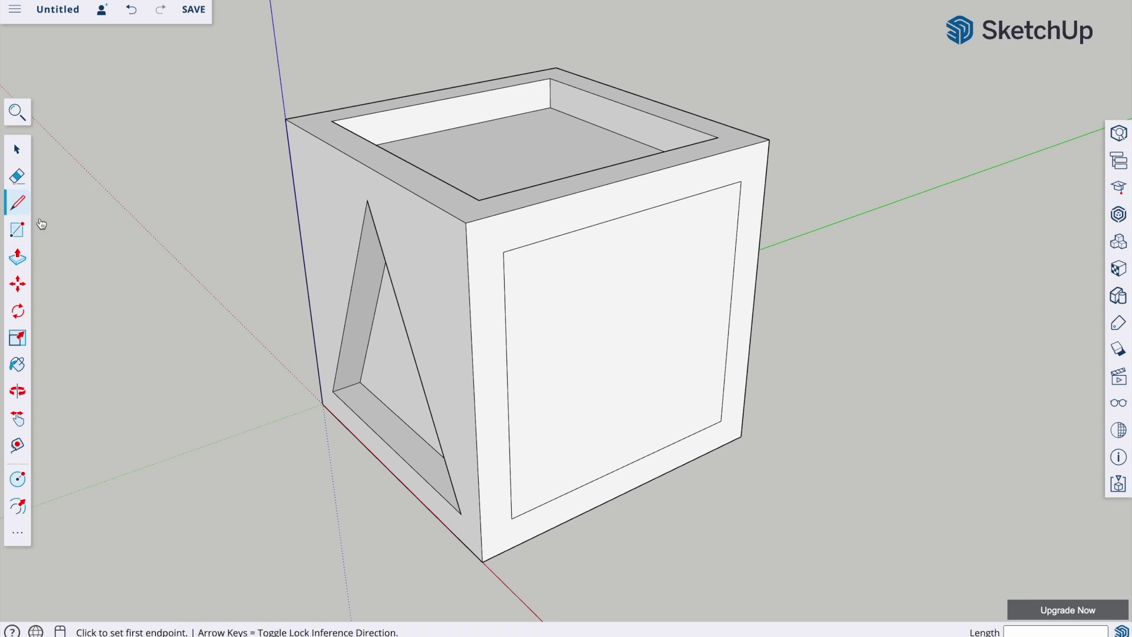
click(633, 213)
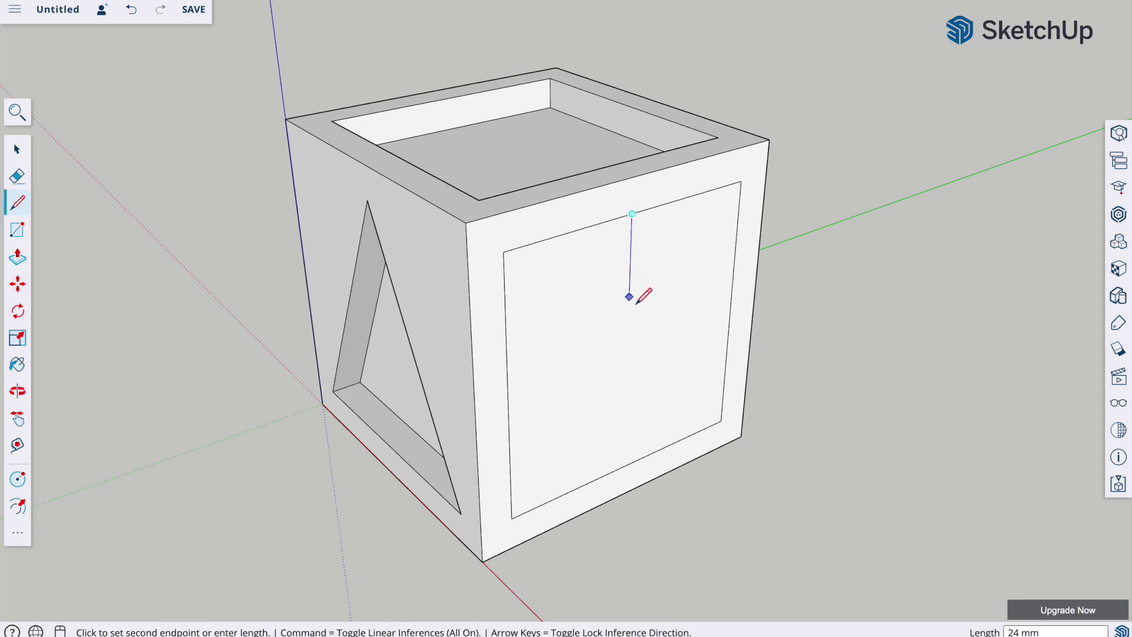
click(624, 466)
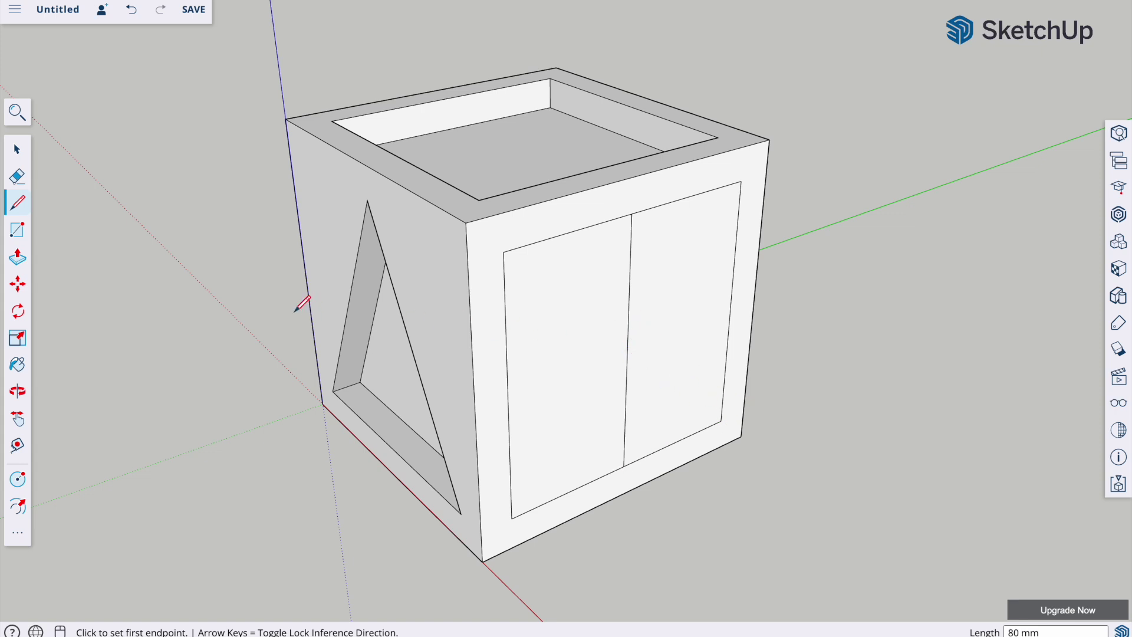
click(20, 482)
click(20, 482)
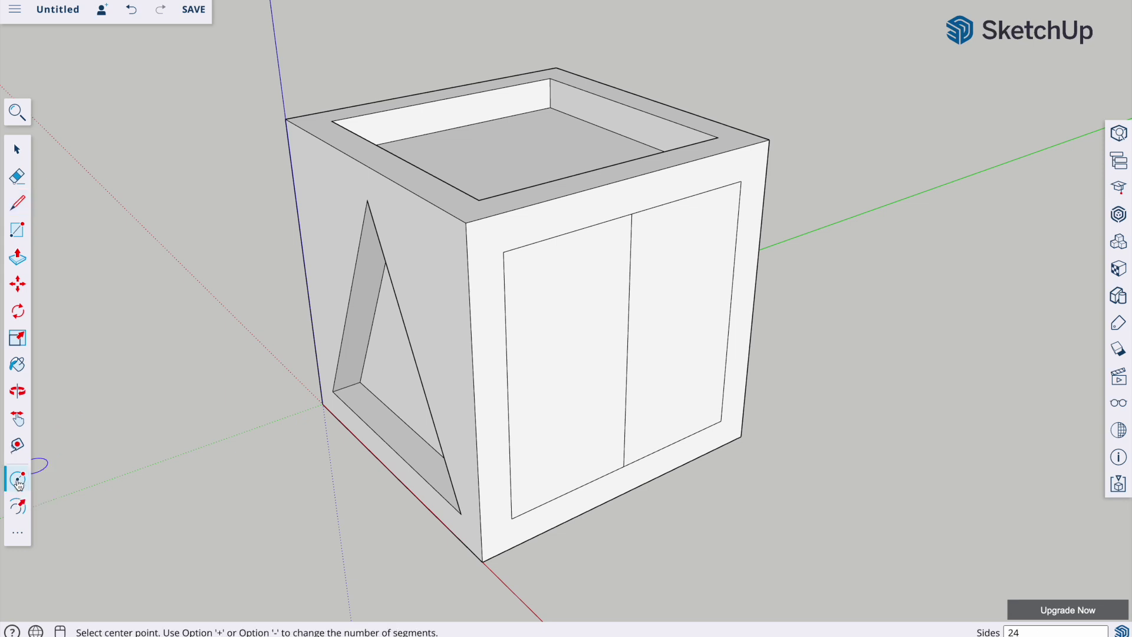
Step: Draw a 40 mm radius circle centred on the dividing line's midpoint
click(628, 348)
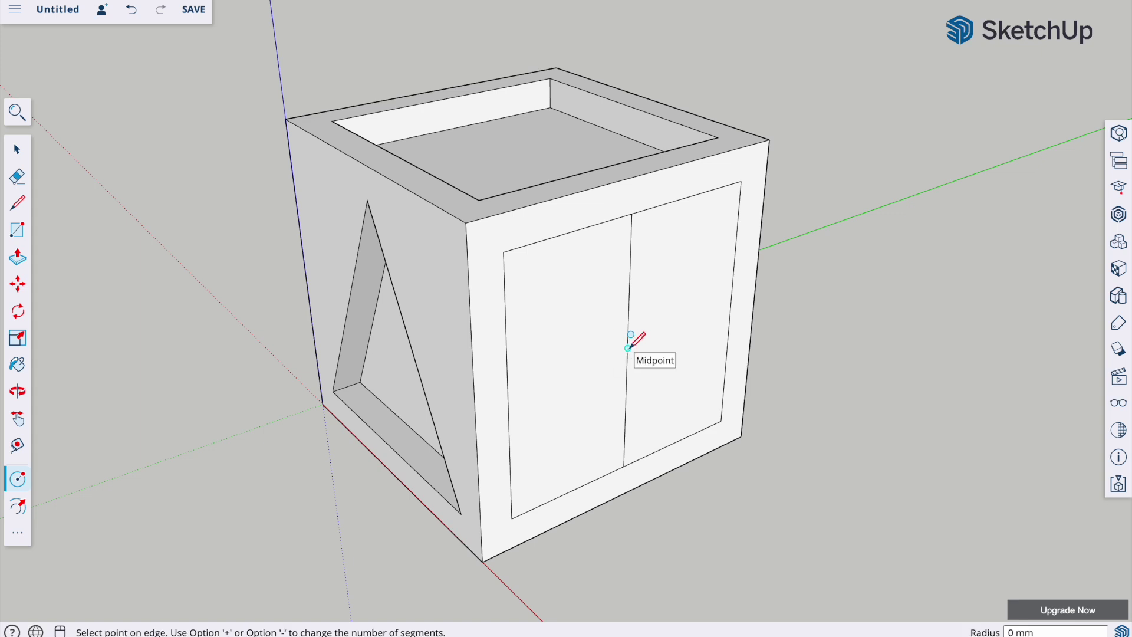
click(632, 213)
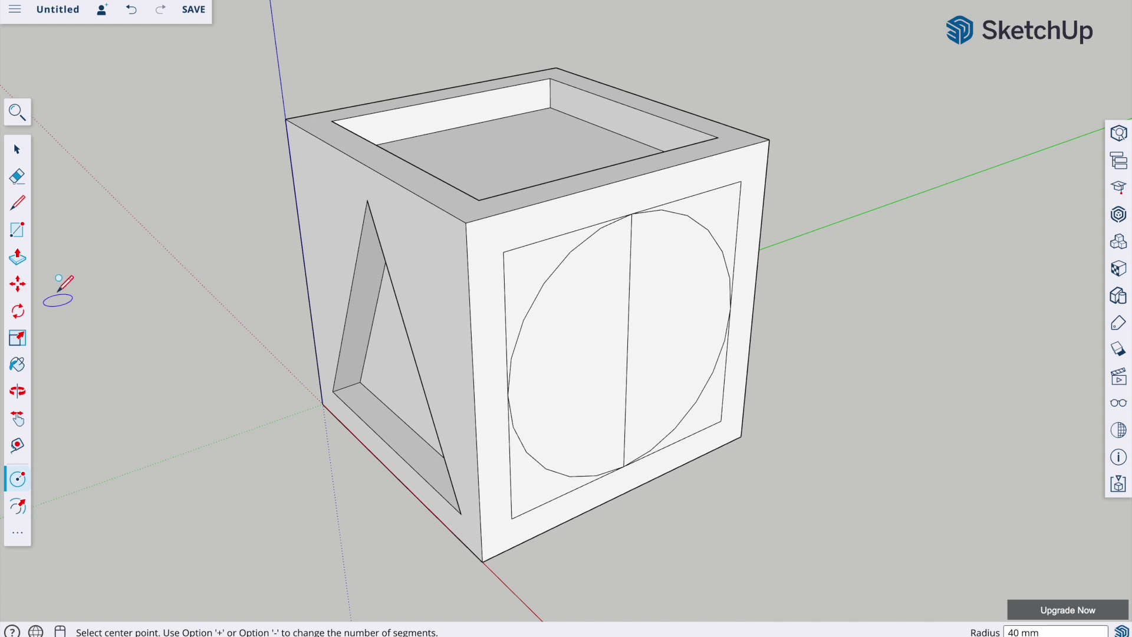
click(17, 176)
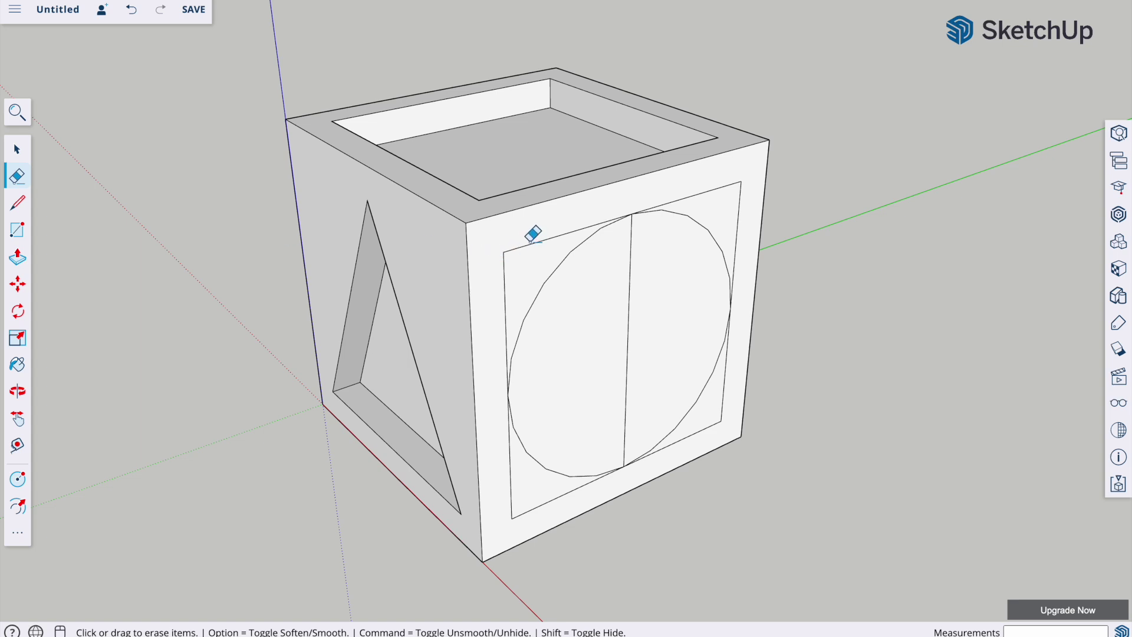
Step: Erase the leftover inner square edges and the vertical dividing line, leaving the 40 mm circle
mouse_move(531, 238)
mouse_down()
mouse_move(508, 273)
mouse_move(519, 336)
mouse_up()
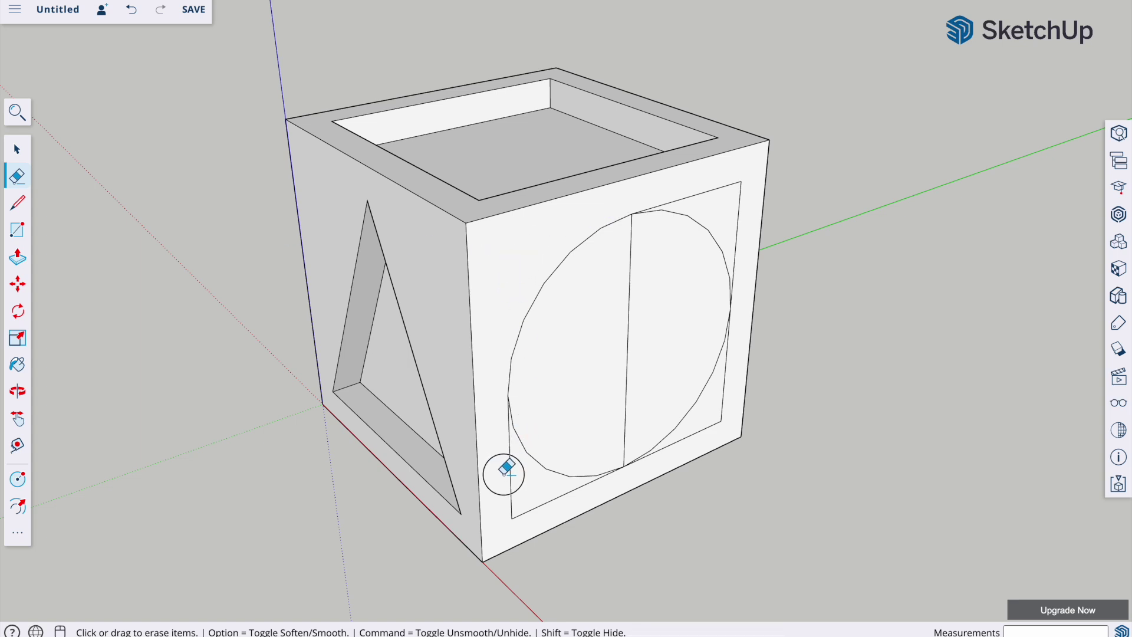
mouse_move(503, 474)
mouse_down()
mouse_move(548, 496)
mouse_move(717, 429)
mouse_move(741, 253)
mouse_move(741, 207)
mouse_move(718, 183)
mouse_up()
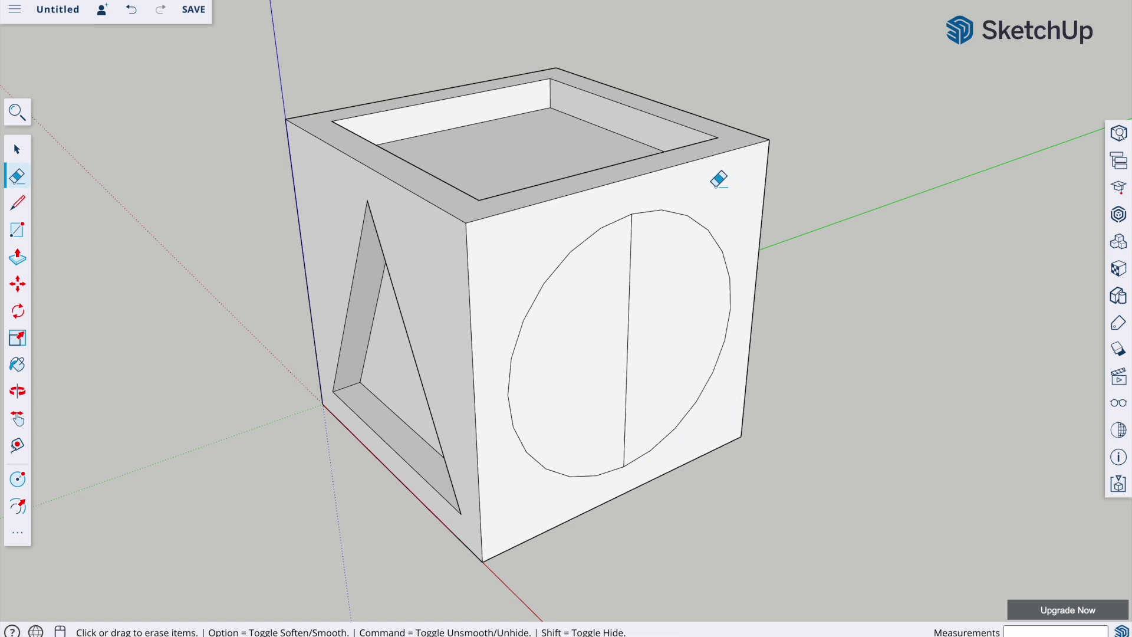
click(624, 315)
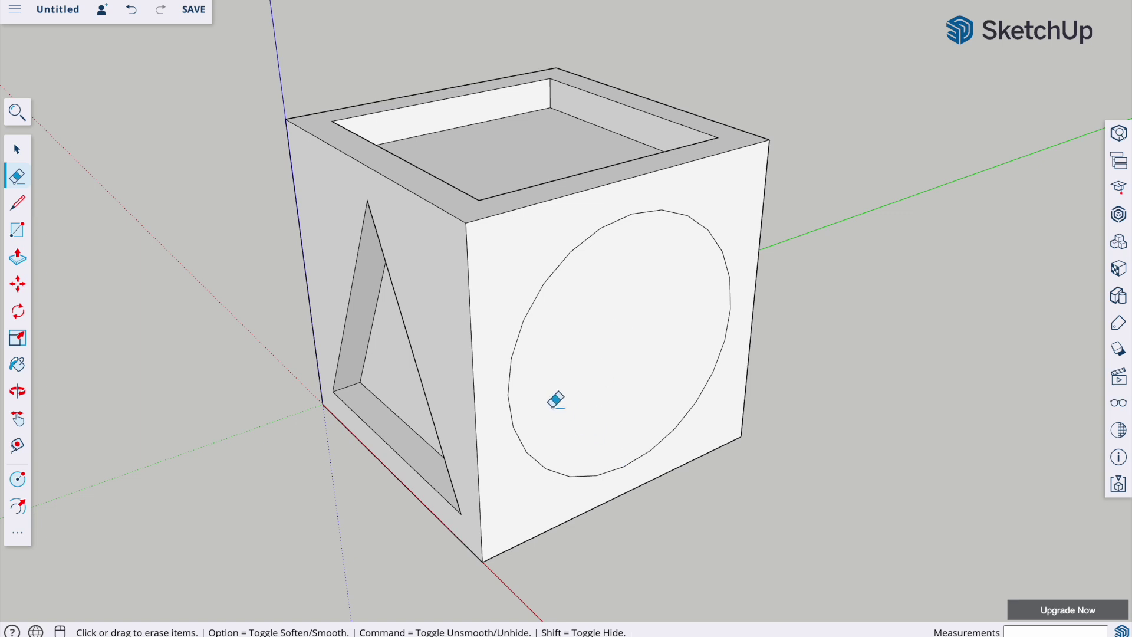
Step: Push the right-face circle 10 mm into the cube to form a round recess
click(17, 258)
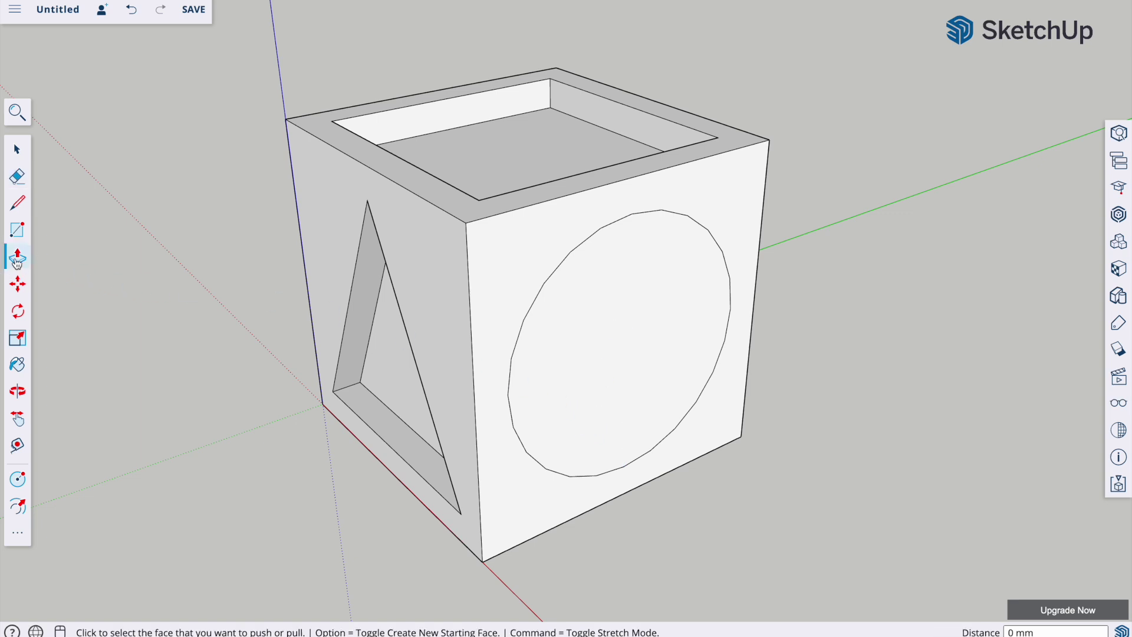
drag(630, 361, 614, 348)
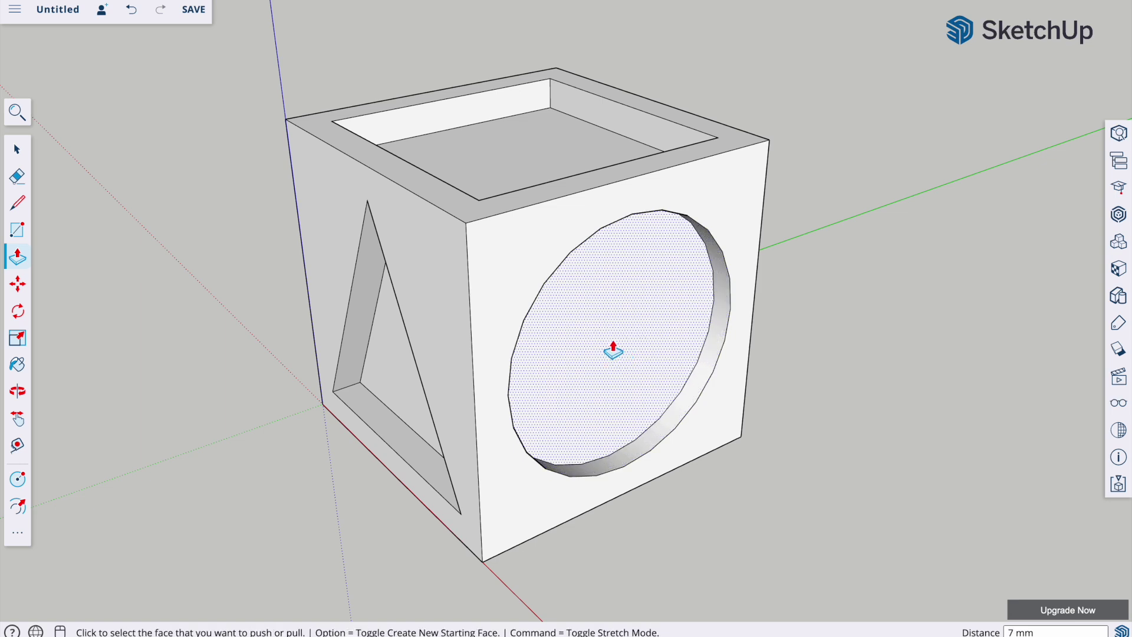
key(Return)
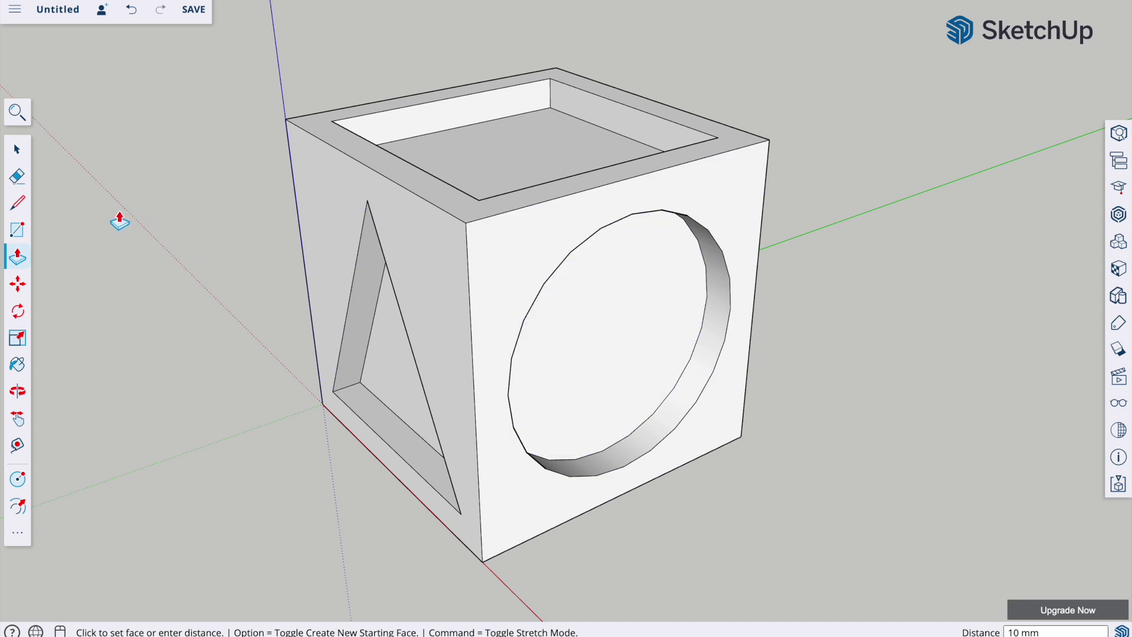
Step: Window-select the entire cube and start Make Component with the name 'Cube'
click(19, 152)
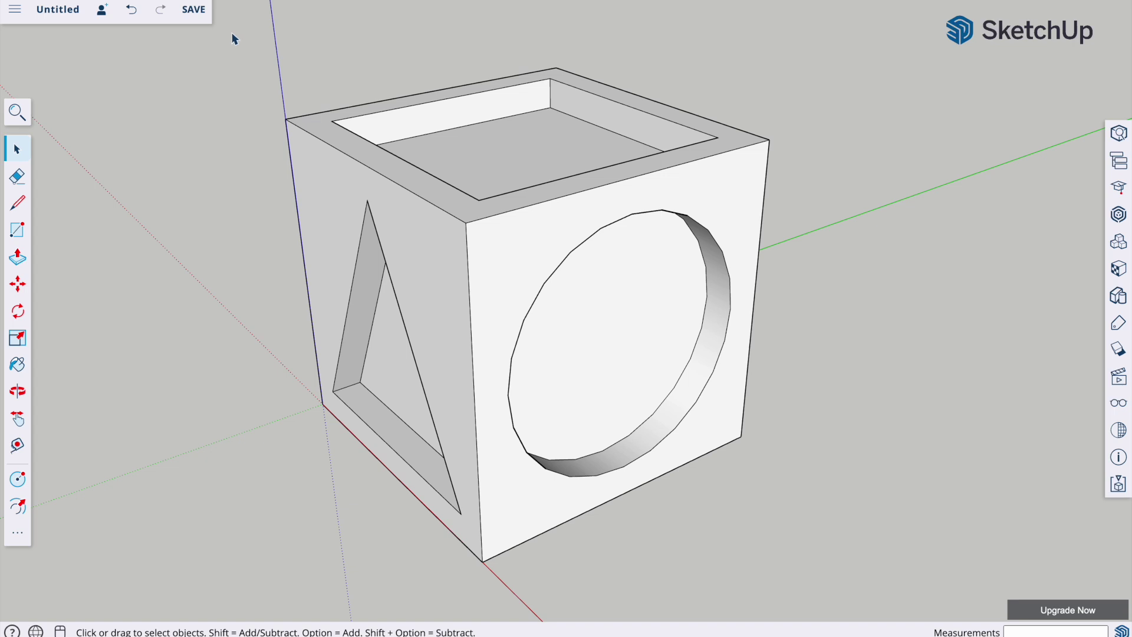
drag(232, 33, 850, 595)
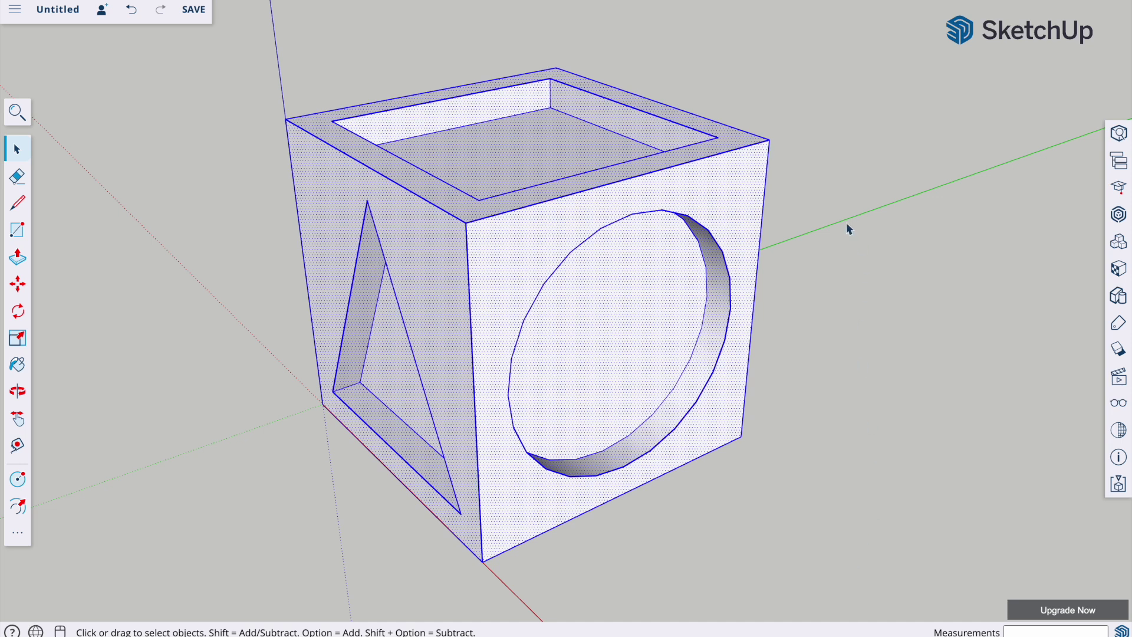
right_click(721, 172)
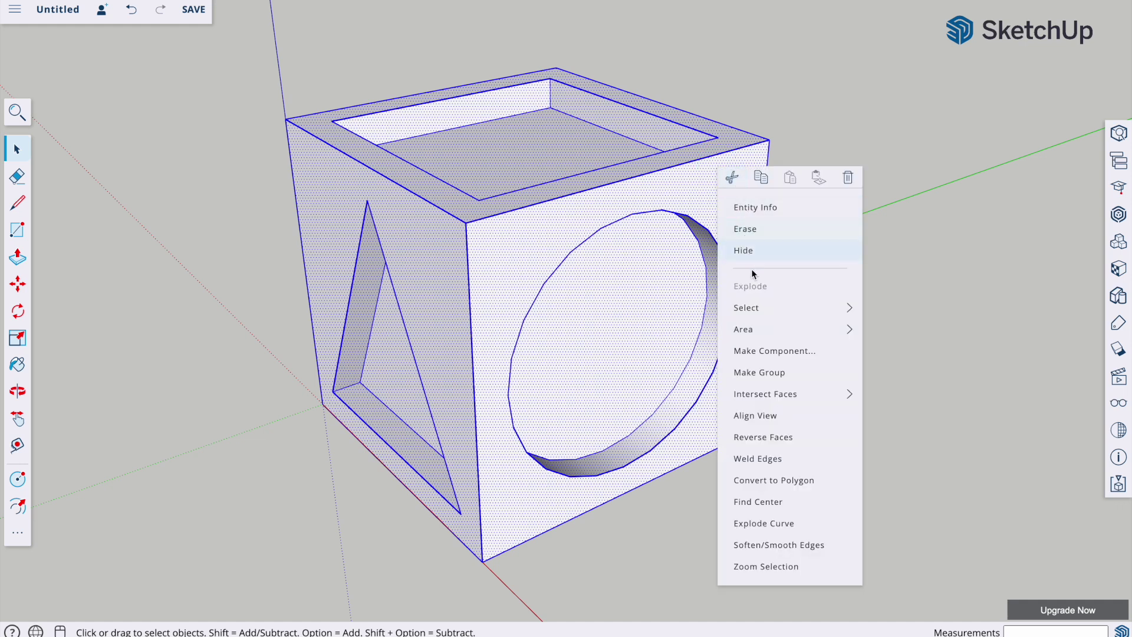
click(760, 353)
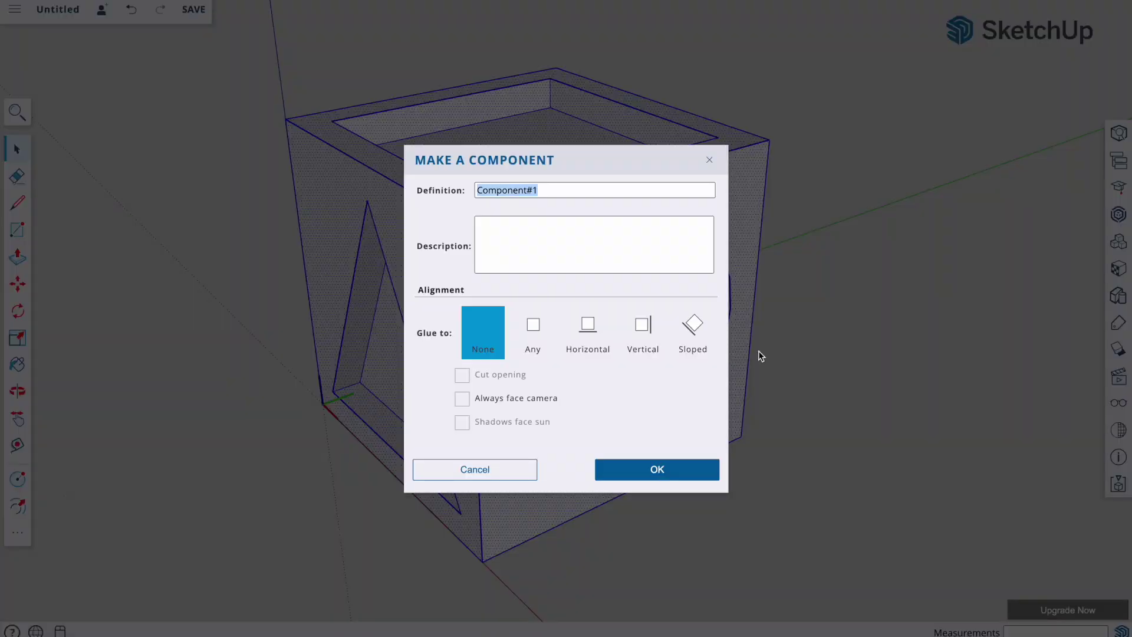
text(Cube)
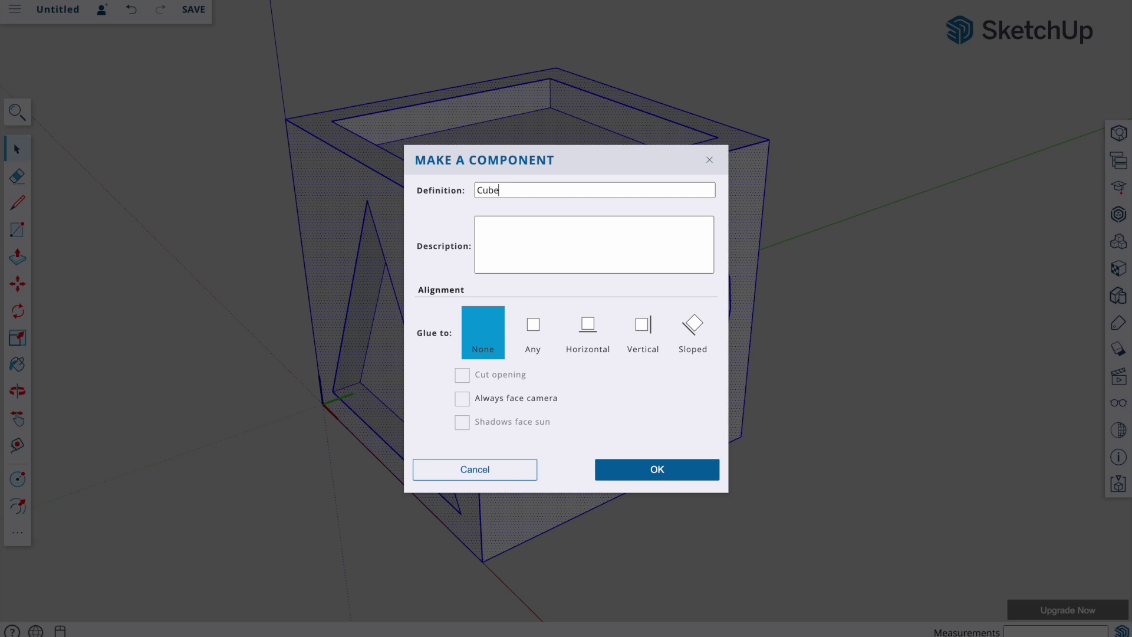
Step: Finish creating the Cube component, then reselect it and open it for editing
click(665, 478)
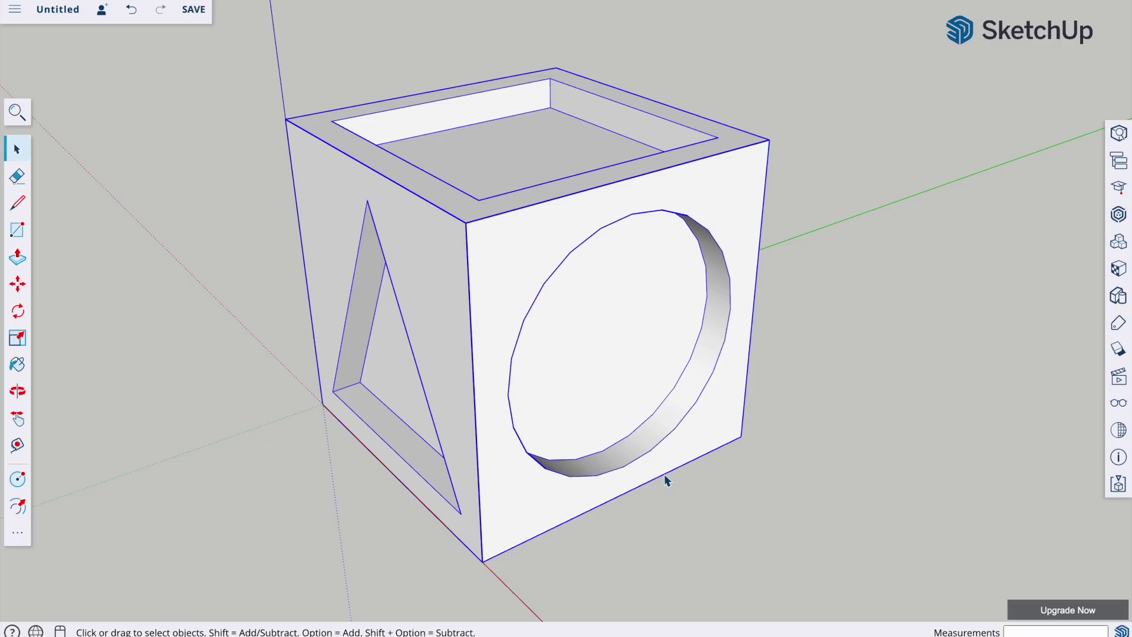
click(835, 329)
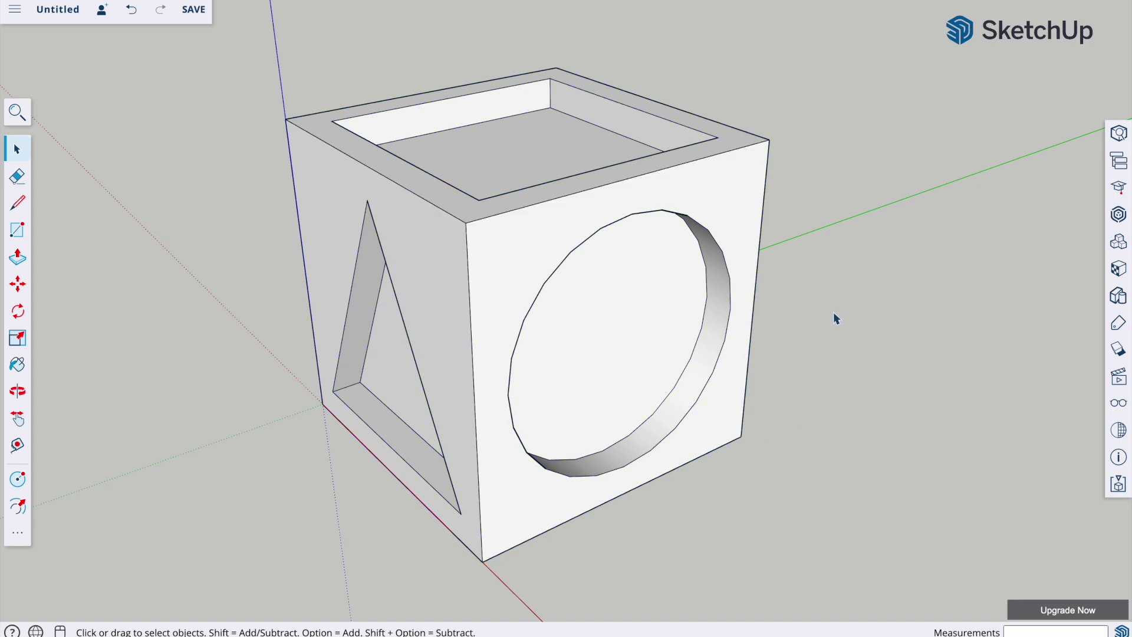
click(718, 210)
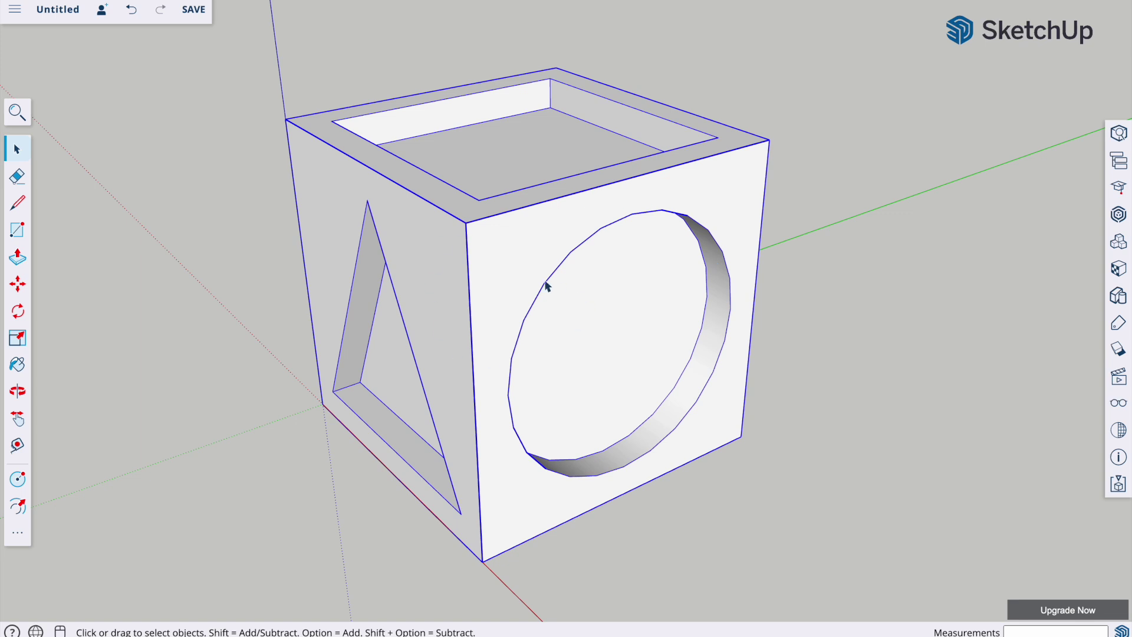
right_click(506, 259)
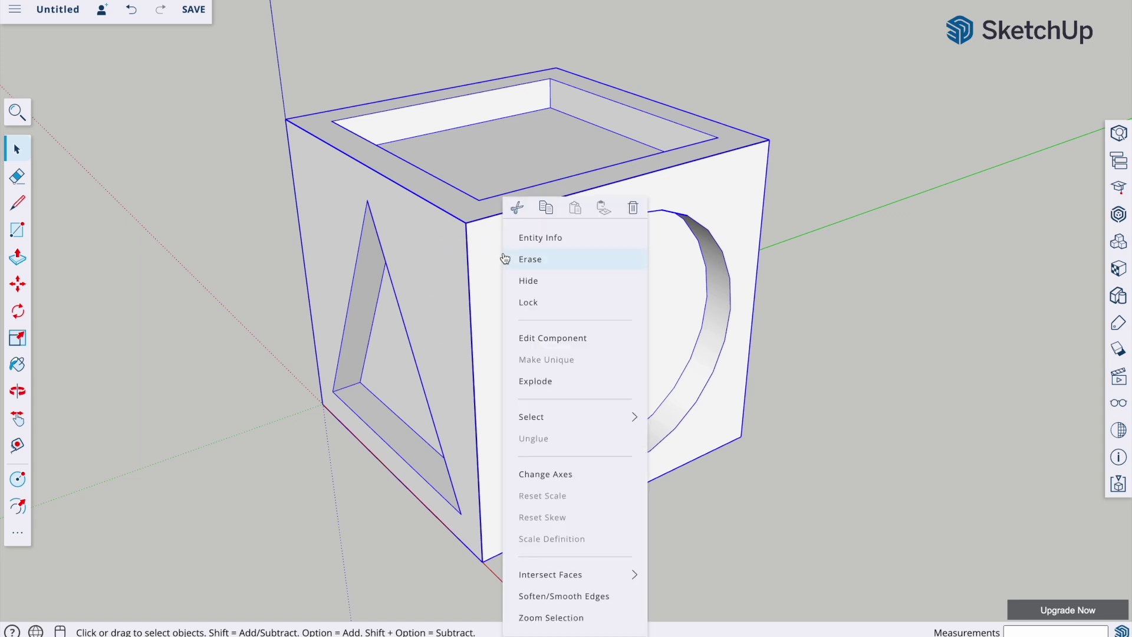
click(539, 339)
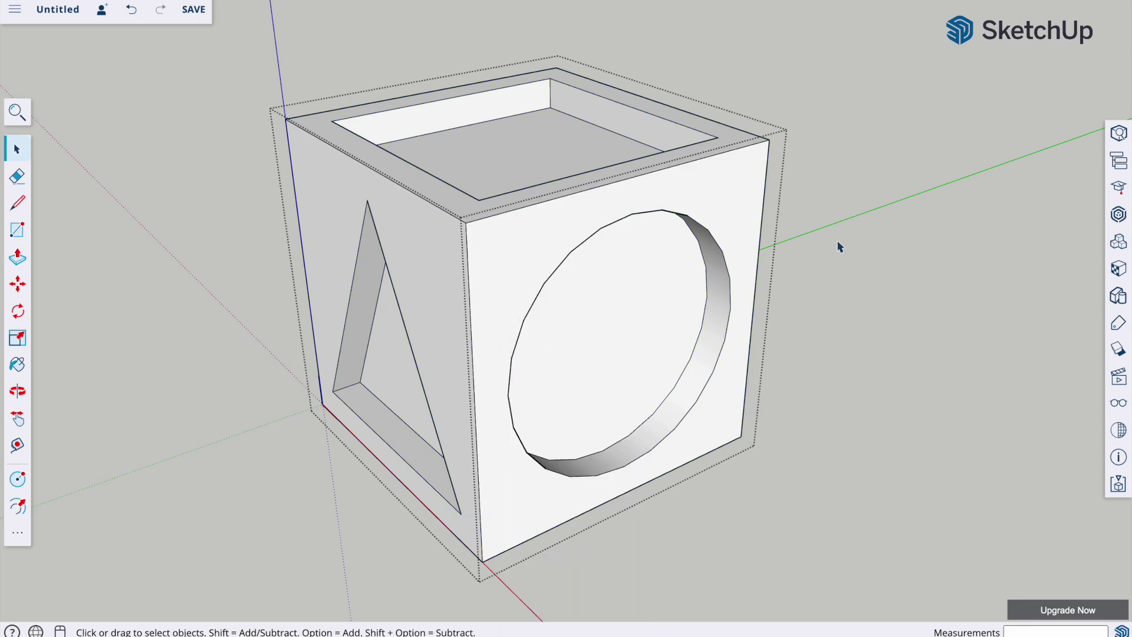
Step: Re-enter the Cube component, check its front, left and triangle-recess faces, then leave editing
click(890, 242)
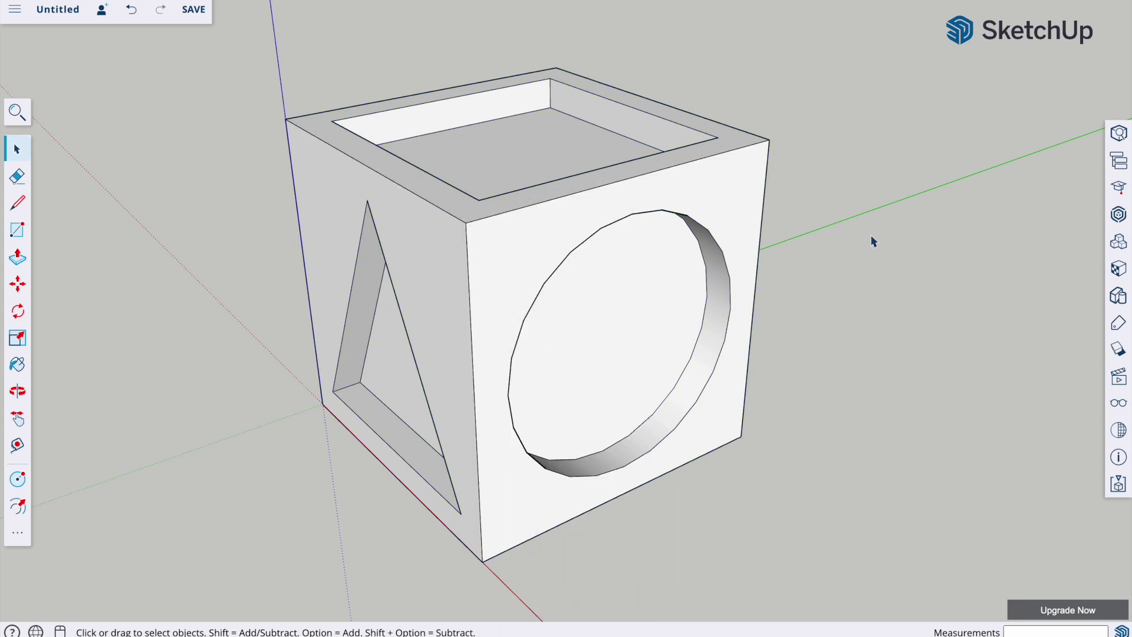
double_click(514, 262)
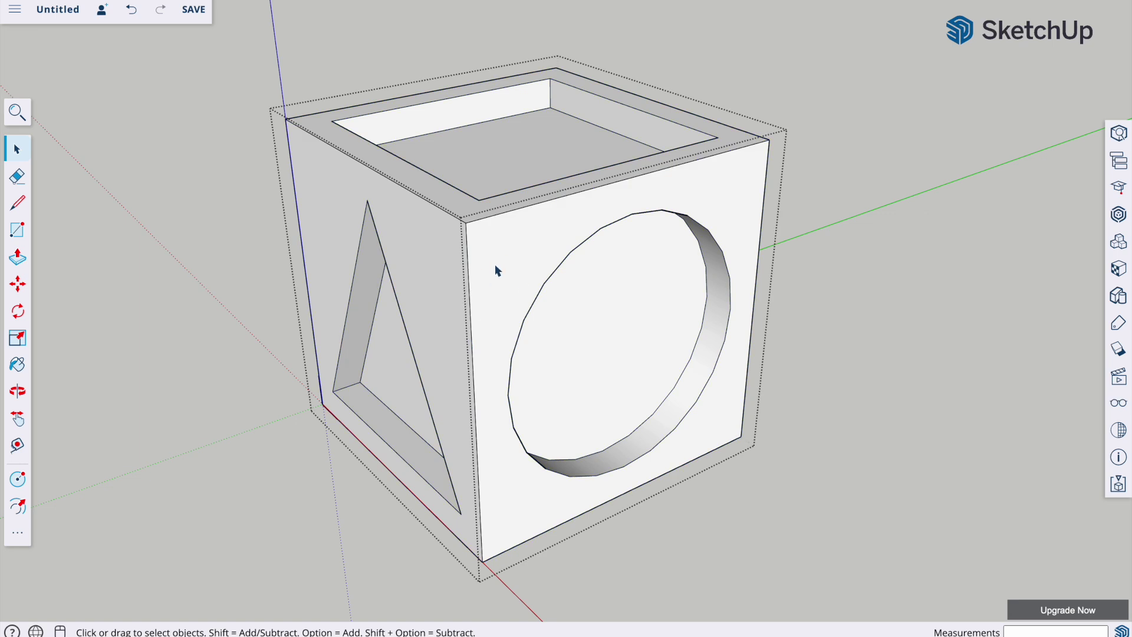
click(495, 271)
click(425, 250)
click(389, 344)
key(Escape)
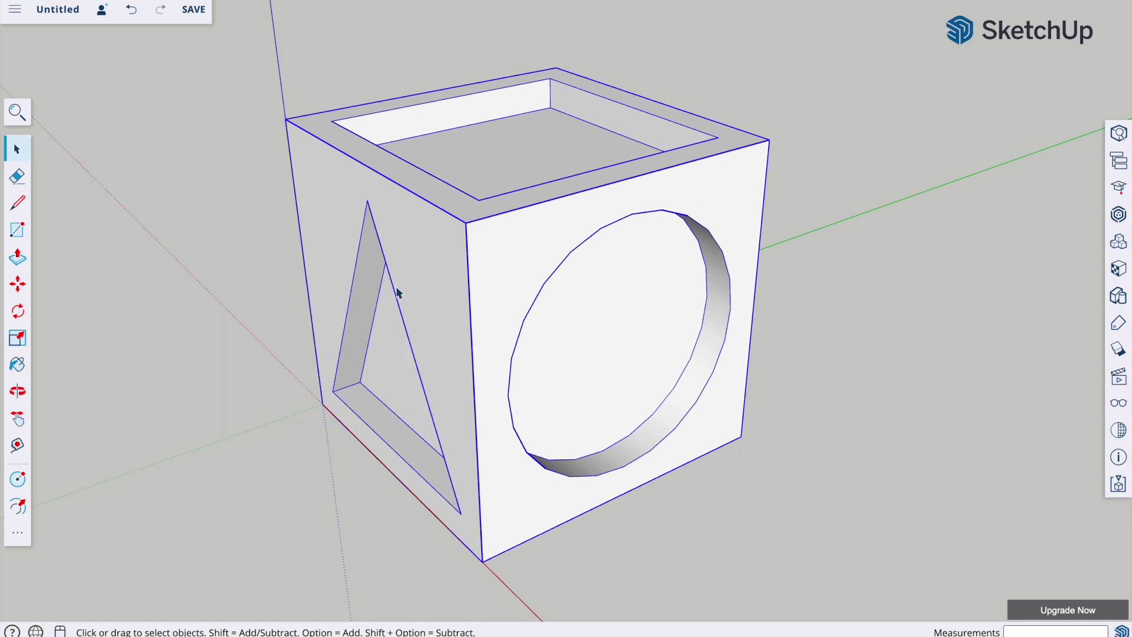
Step: Orbit the view to see the cube's top opening, circular recess and triangular cut-out
click(882, 179)
middle_drag(887, 197, 780, 215)
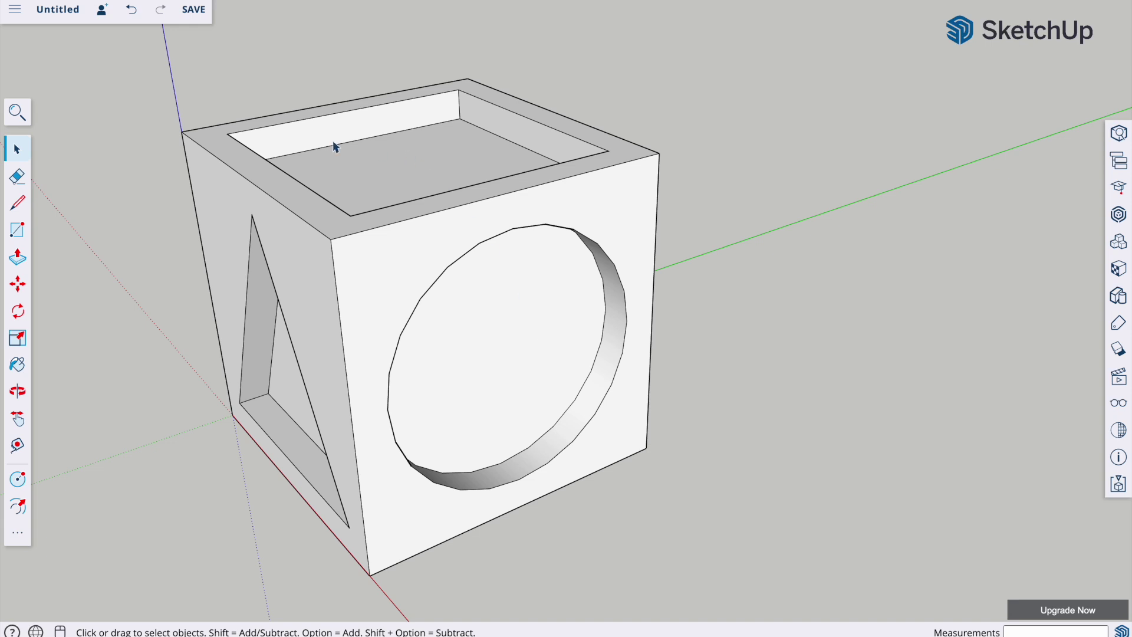
middle_drag(367, 159, 403, 112)
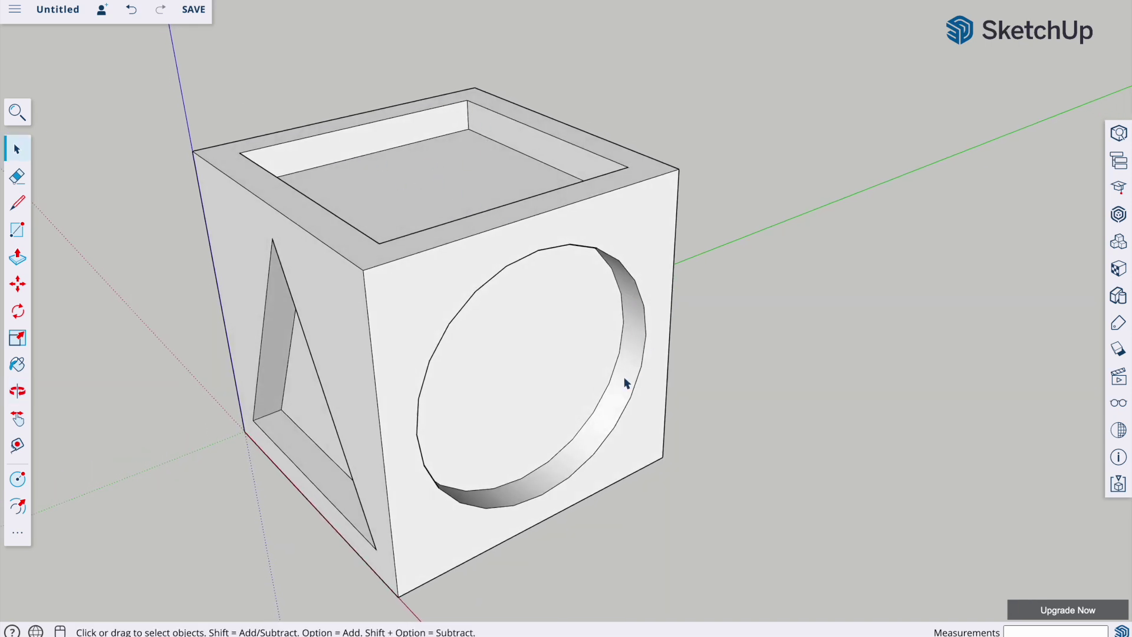
middle_drag(649, 240, 610, 279)
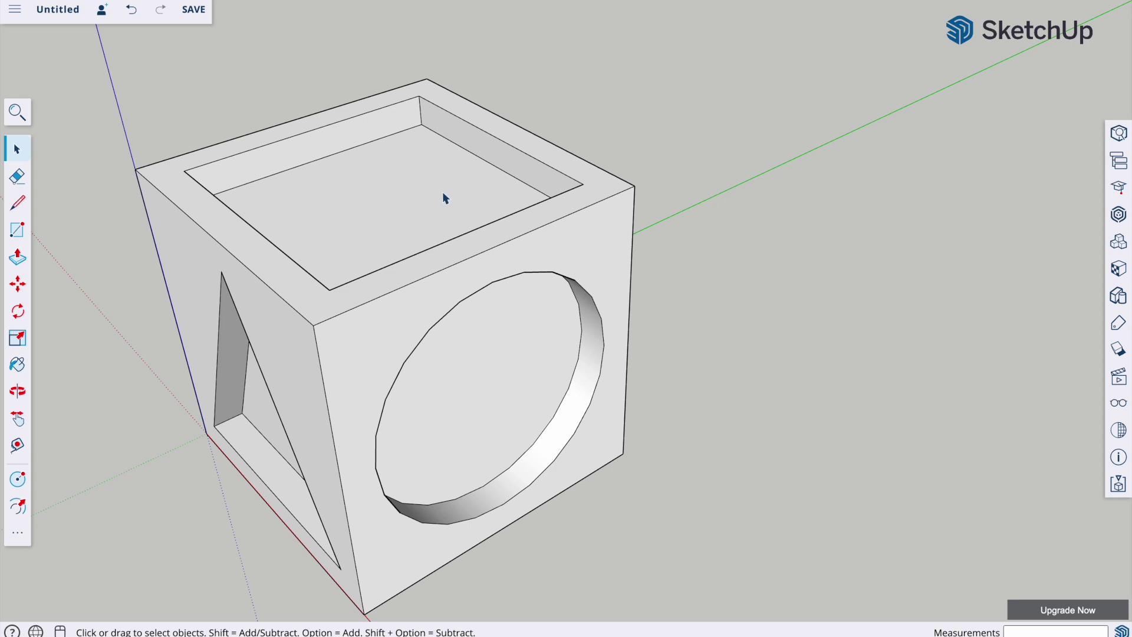
middle_drag(306, 161, 488, 252)
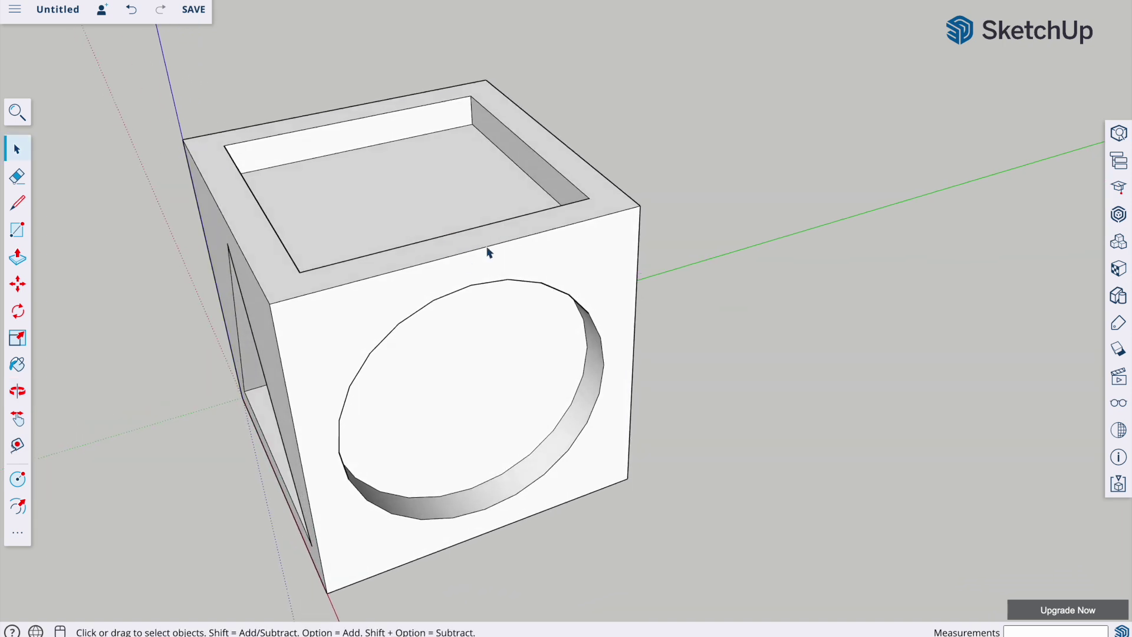
Step: Draw an exact 80 by 80 mm rectangle on the ground to the right of the cube
click(18, 231)
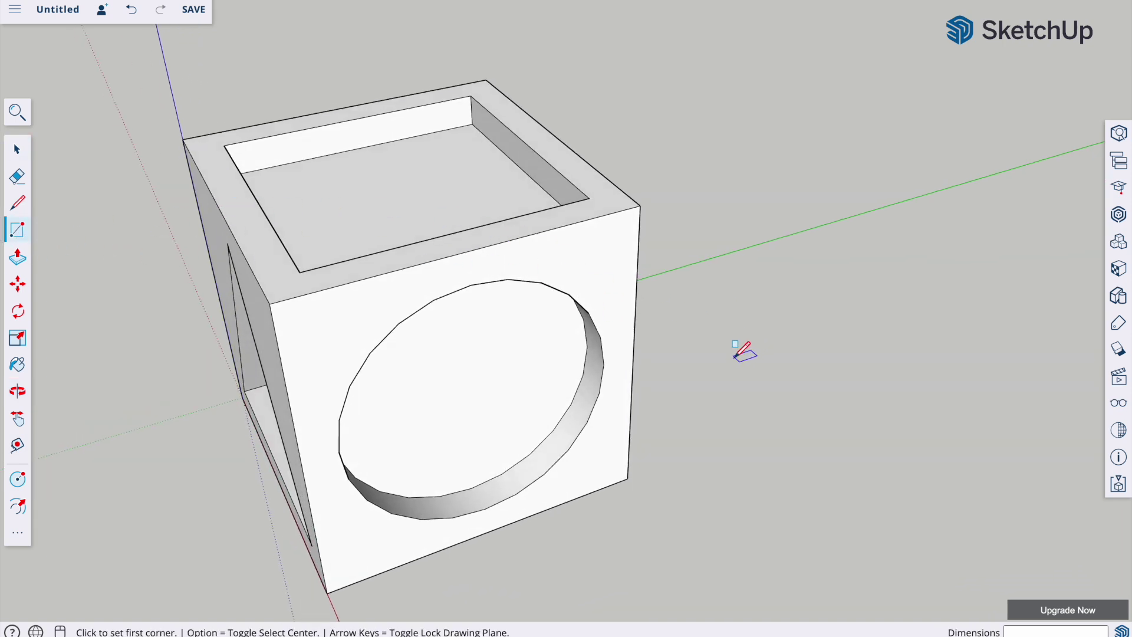
click(731, 367)
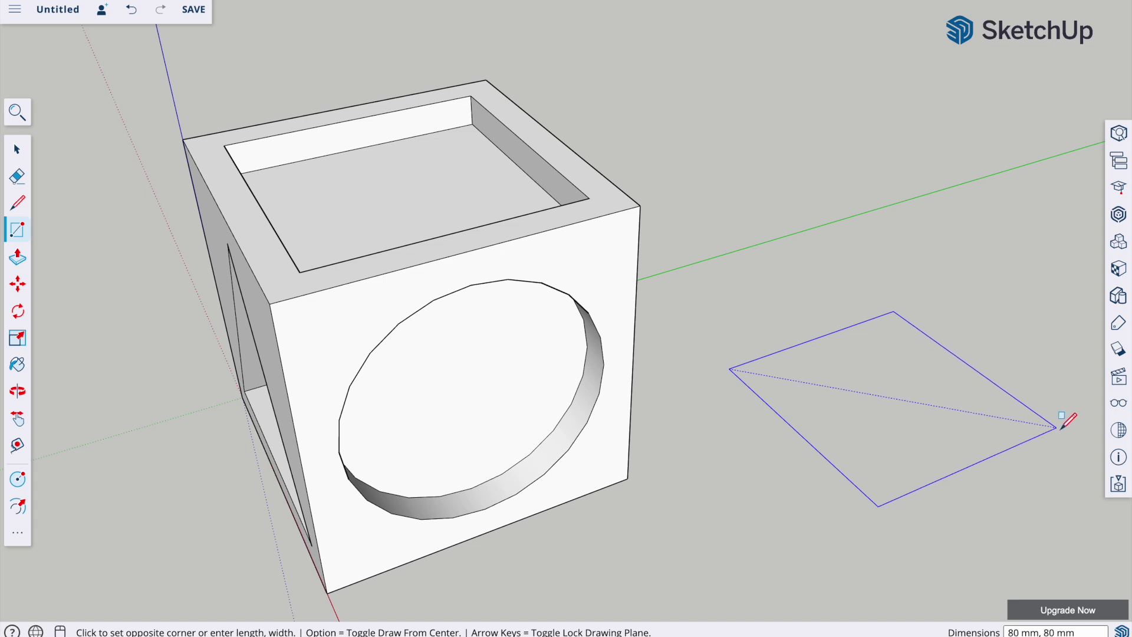
click(1053, 426)
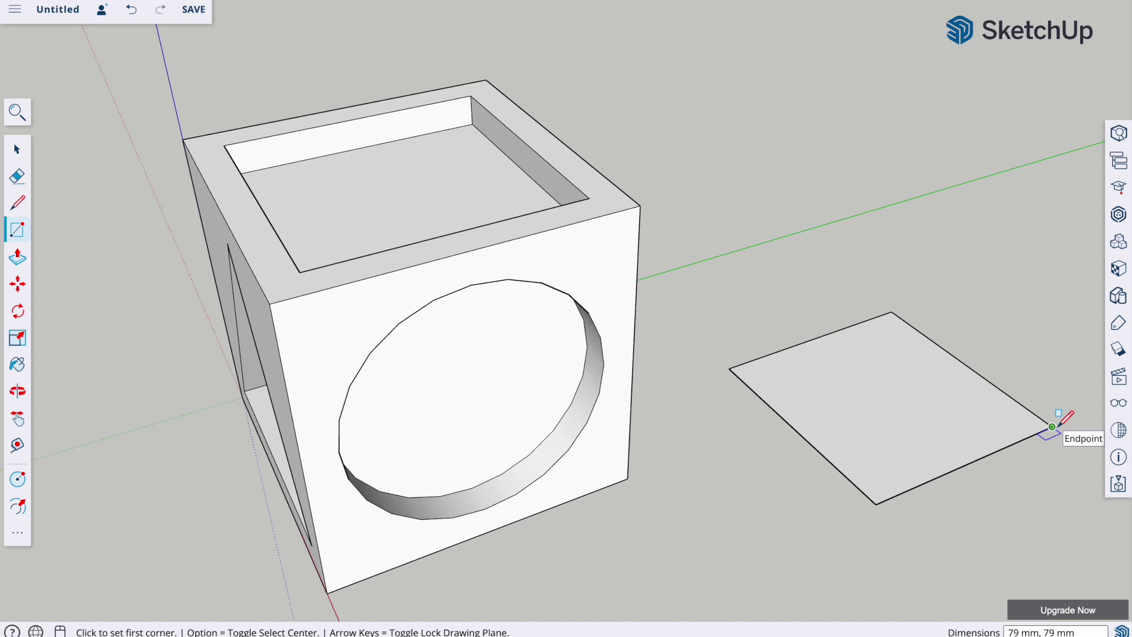
text(80)
key(Return)
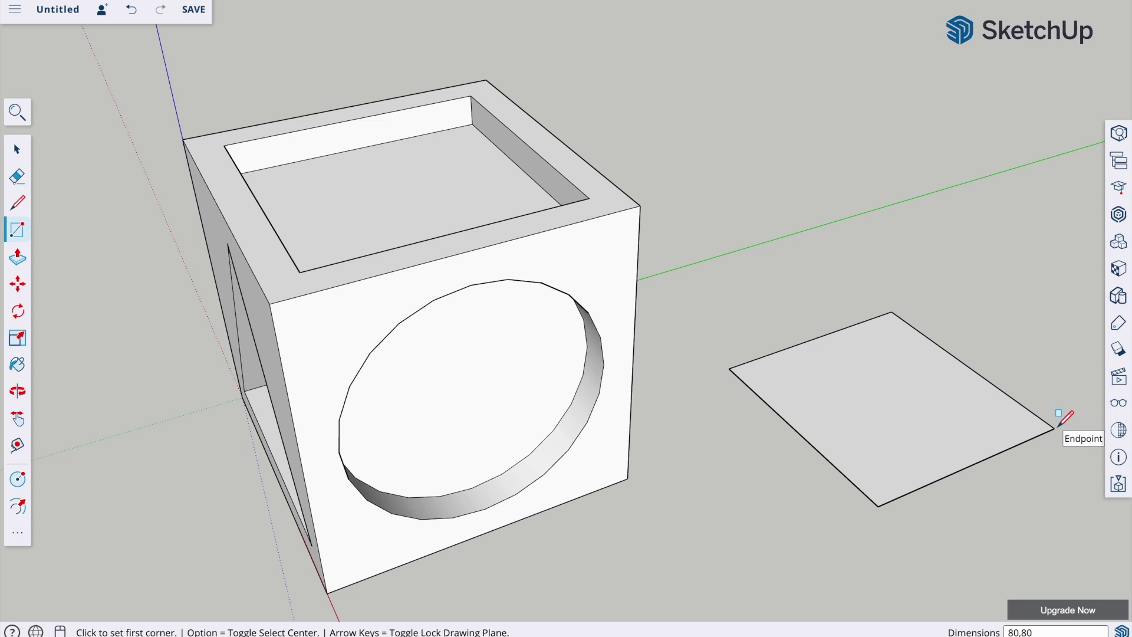
Step: Look down into the cube's top opening, abandon an unfinished rectangle there, and orbit back
middle_drag(908, 377, 247, 227)
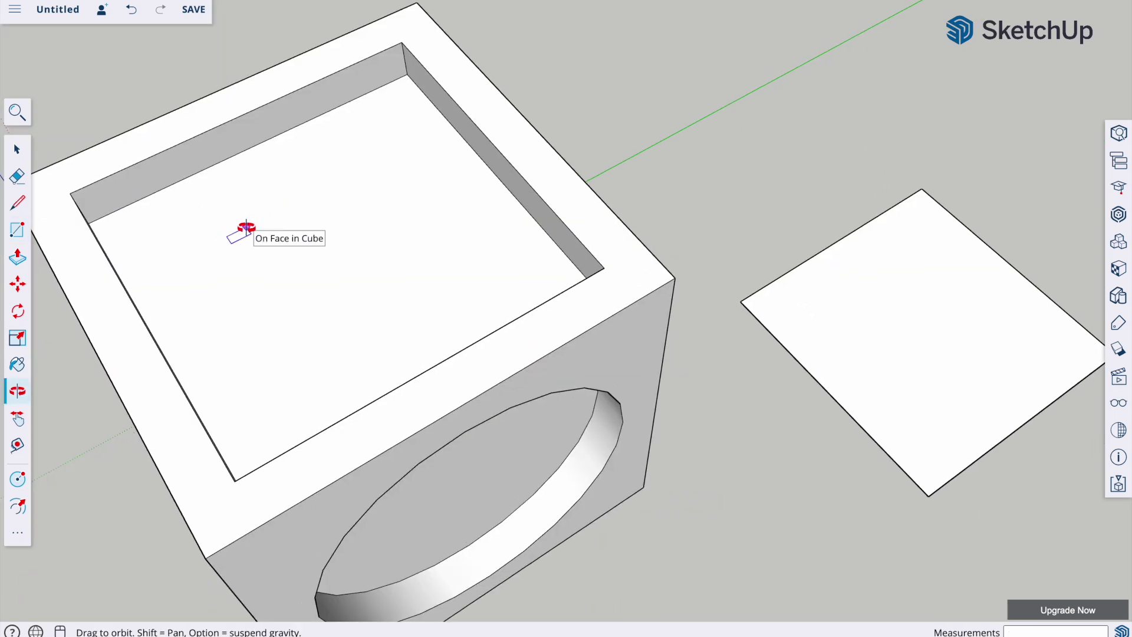
drag(247, 227, 387, 114)
key(r)
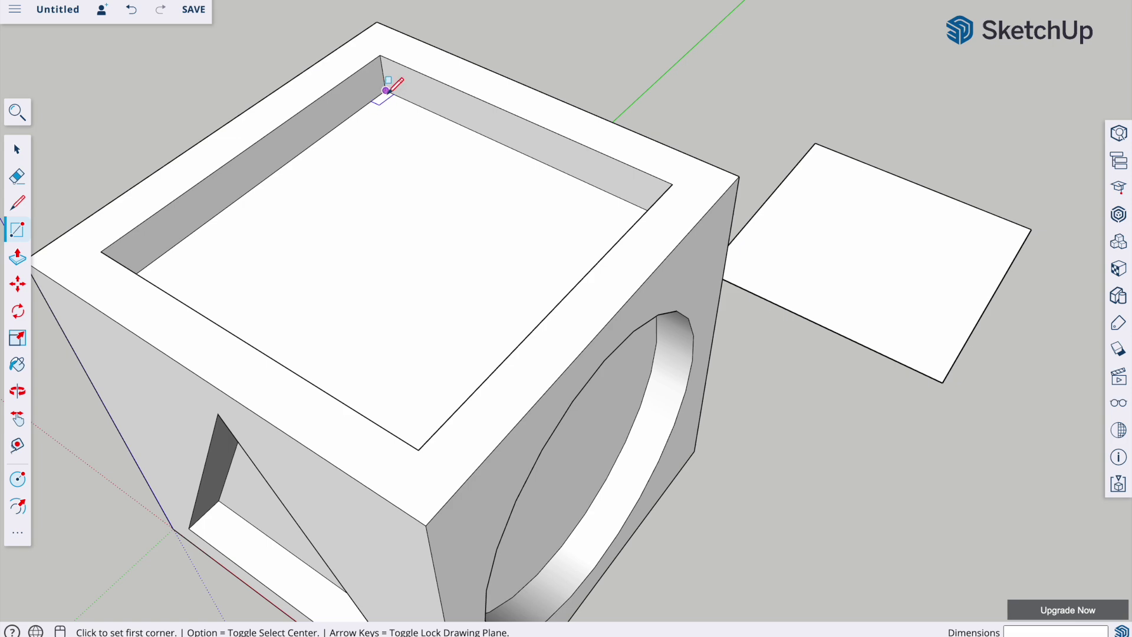
click(387, 90)
middle_drag(372, 157, 860, 270)
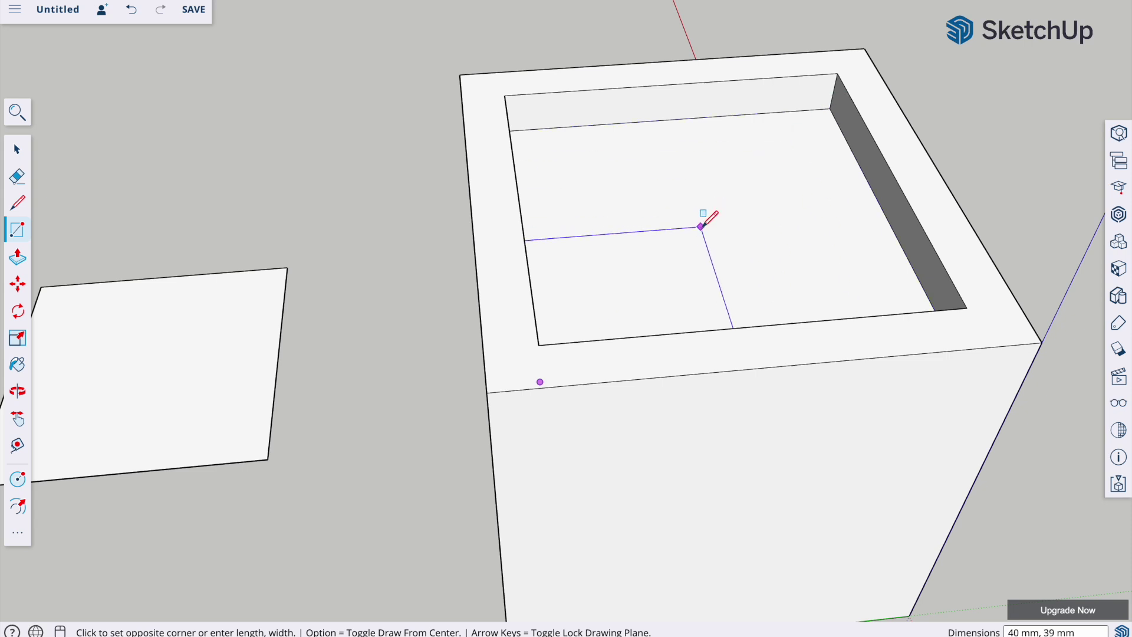
key(Escape)
middle_drag(852, 233, 559, 330)
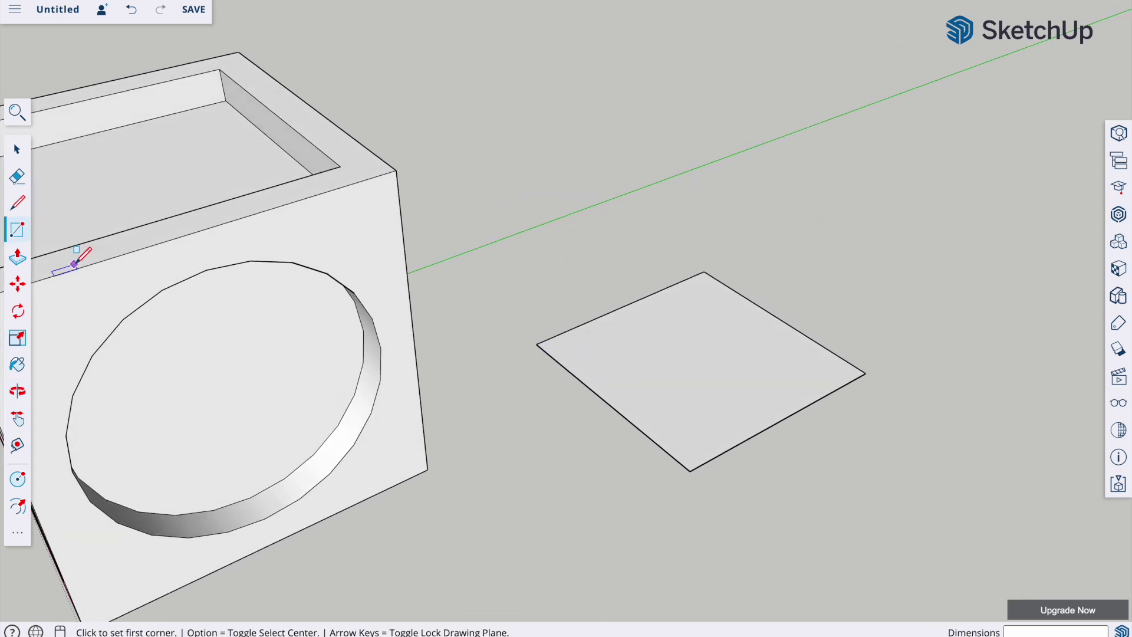
click(18, 258)
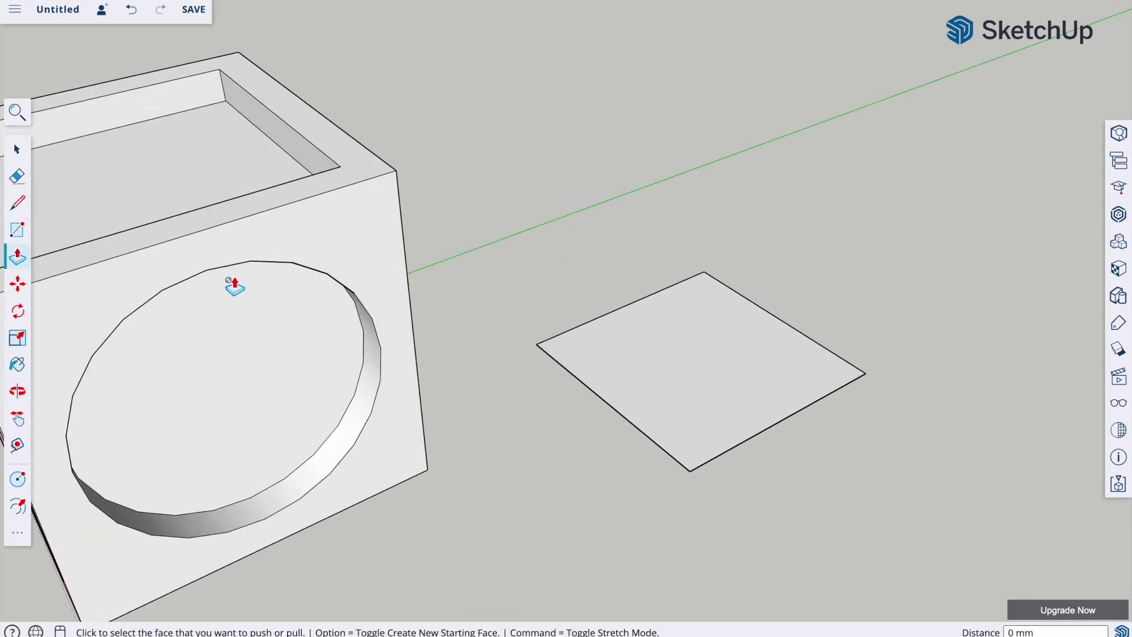
Step: Pull the 80 mm square up 50 mm into a solid box and orbit around both boxes
click(708, 384)
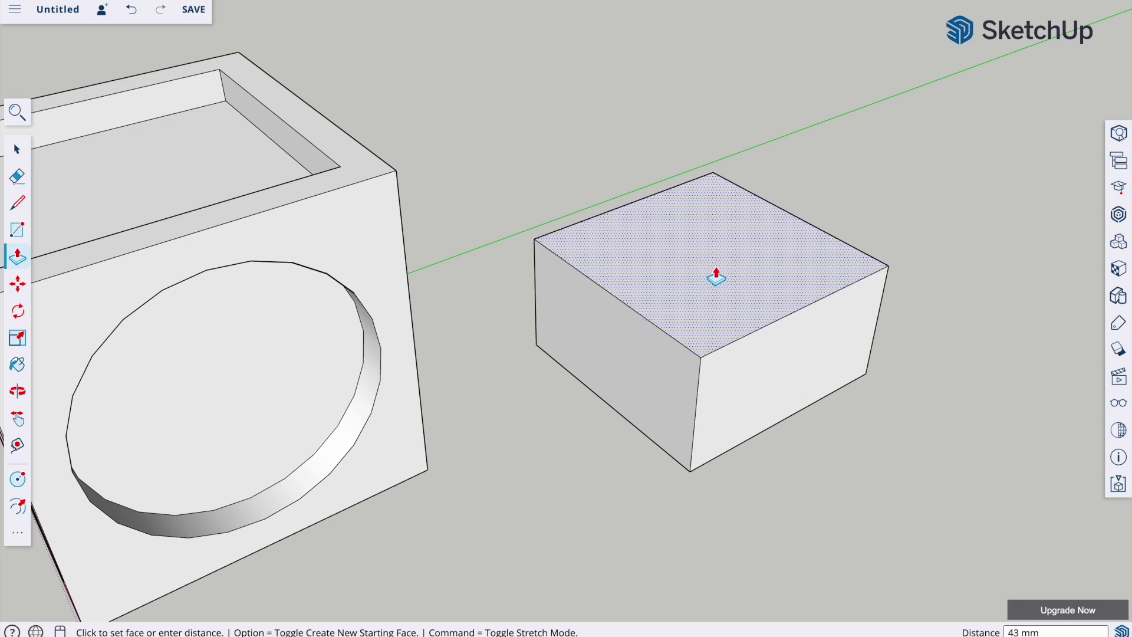
text(50)
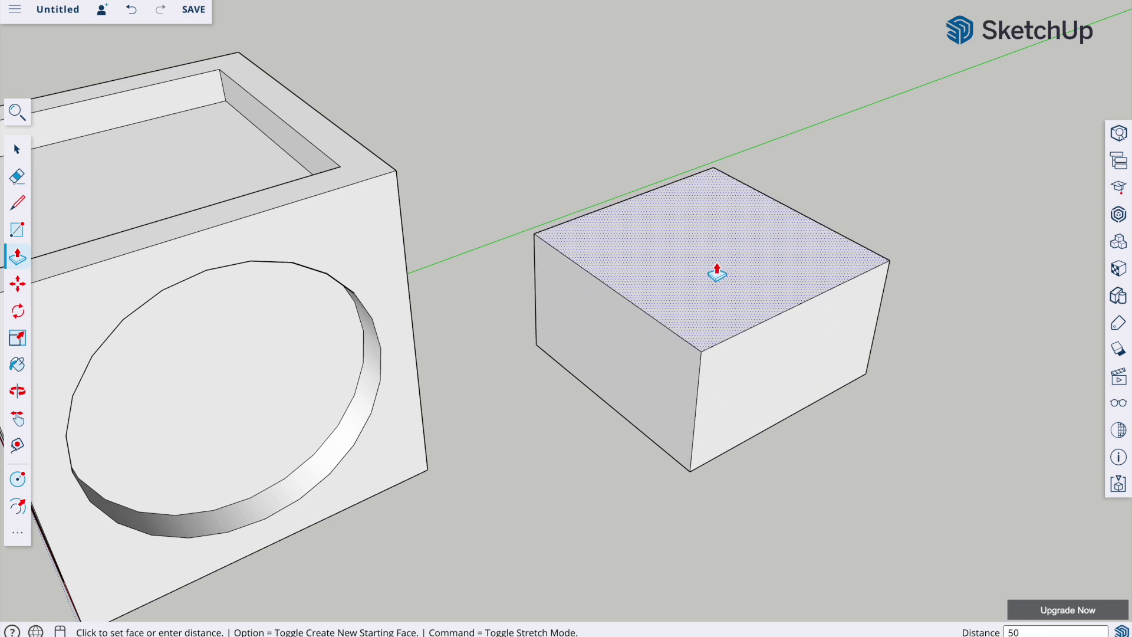
key(Return)
middle_drag(715, 270, 701, 342)
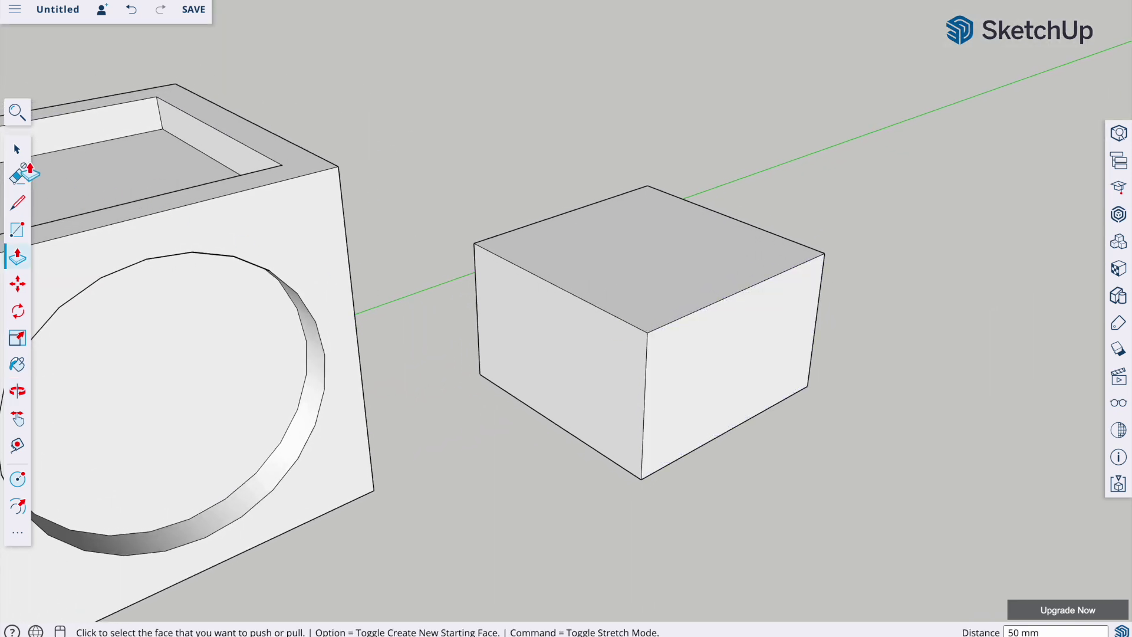
click(17, 153)
Step: Window-select the new 50 mm box and make it a component named 'square'
drag(438, 97, 865, 537)
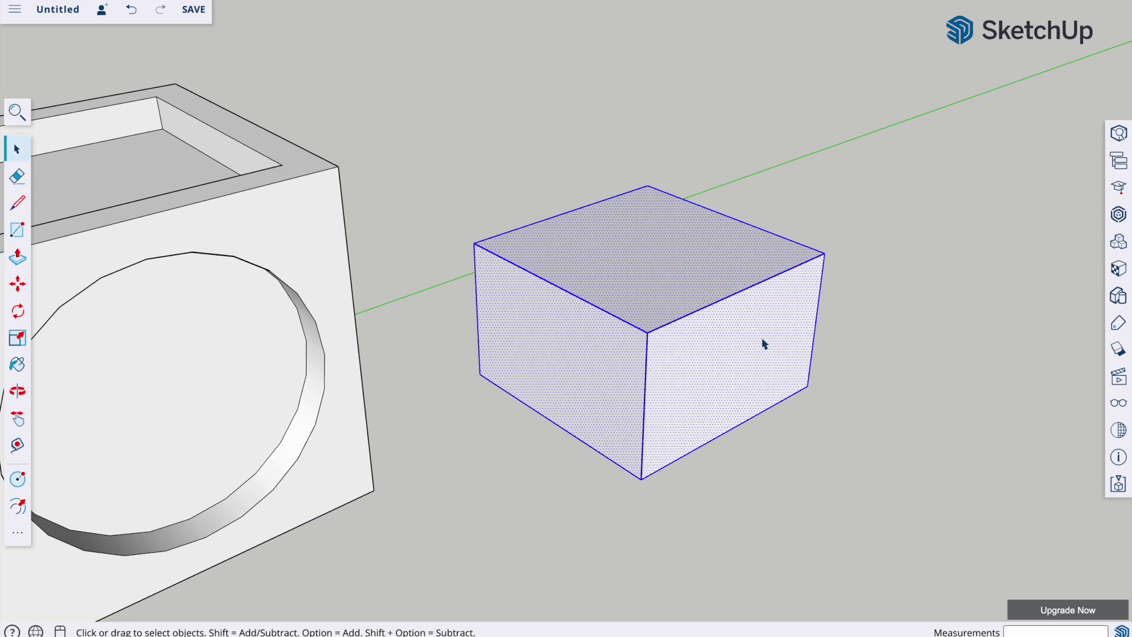
drag(425, 118, 889, 506)
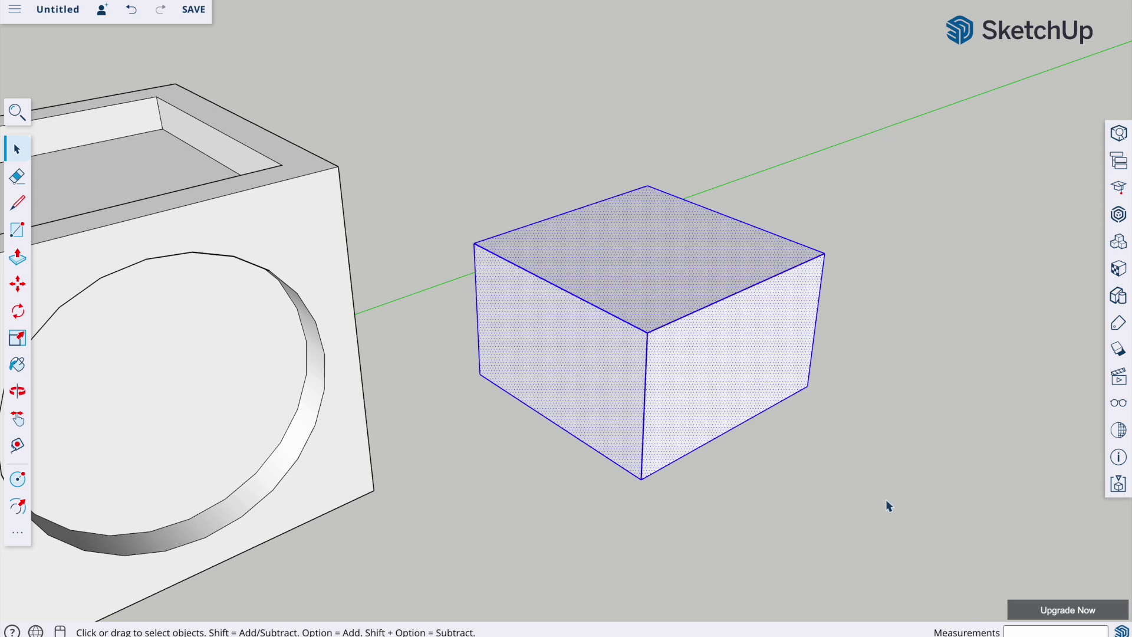
right_click(667, 286)
click(711, 467)
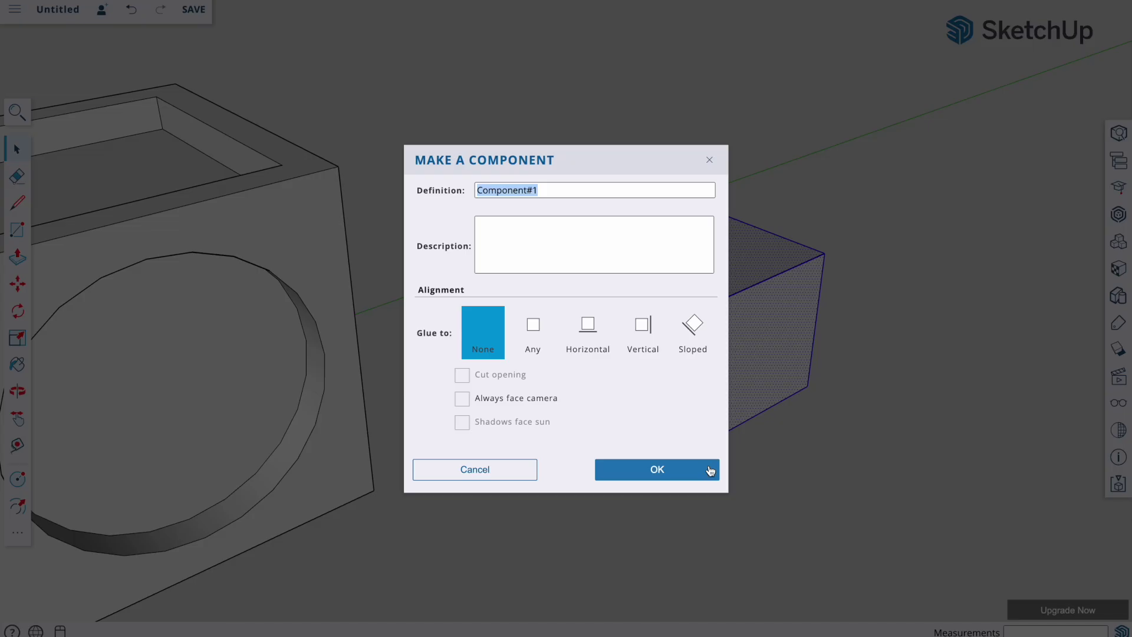
text(square)
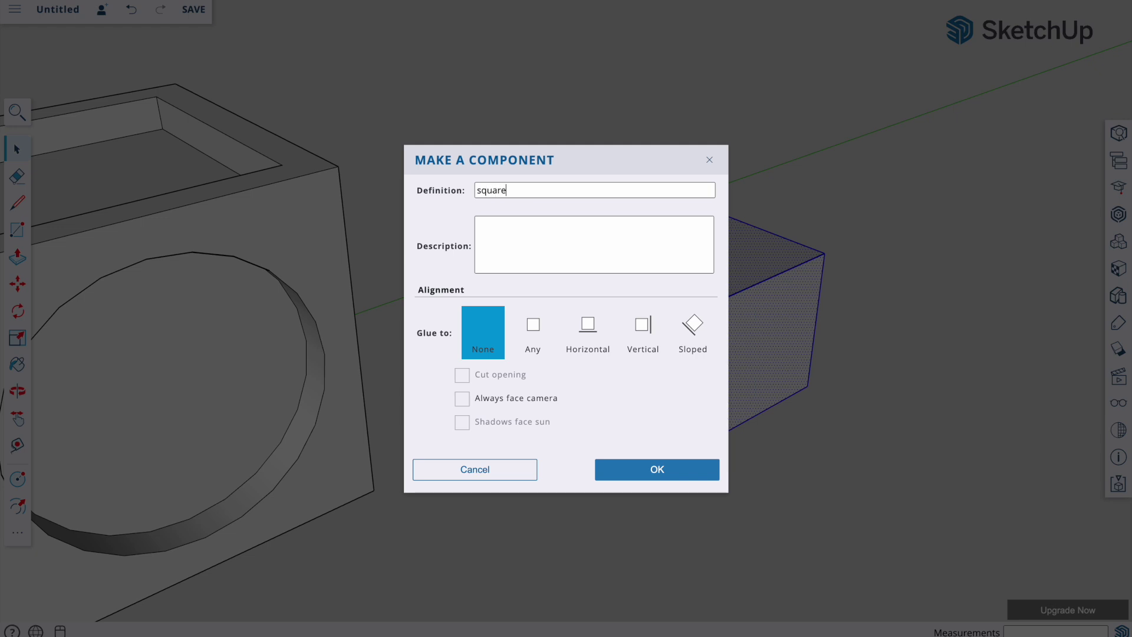
key(Return)
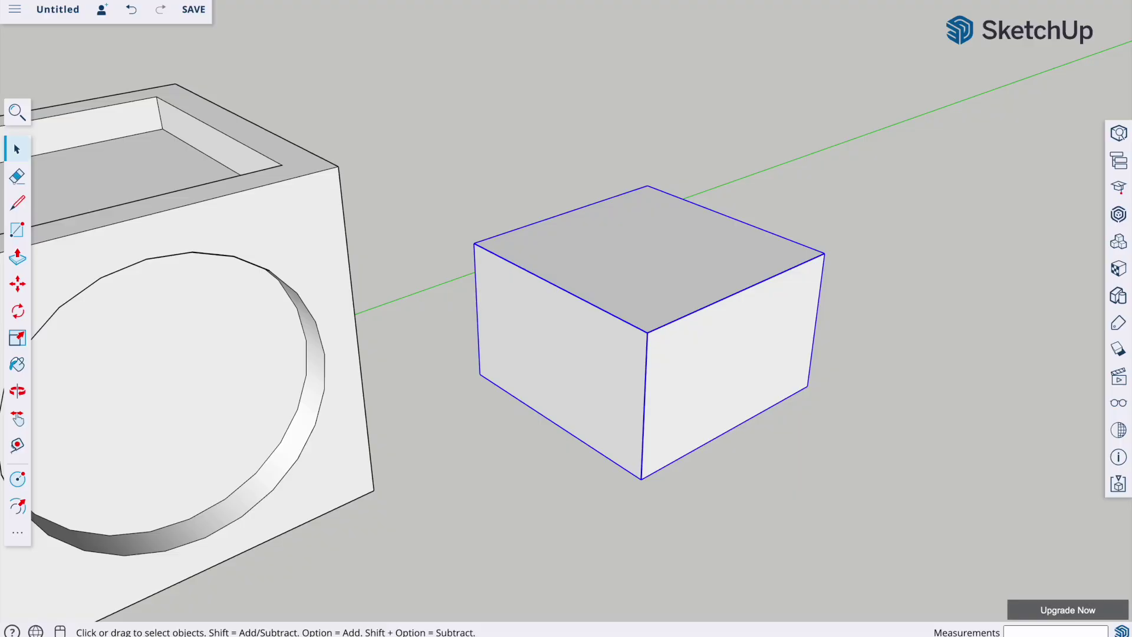
Step: Orbit around the cube to view its triangle face, top and circular-hole side
middle_drag(610, 435, 452, 366)
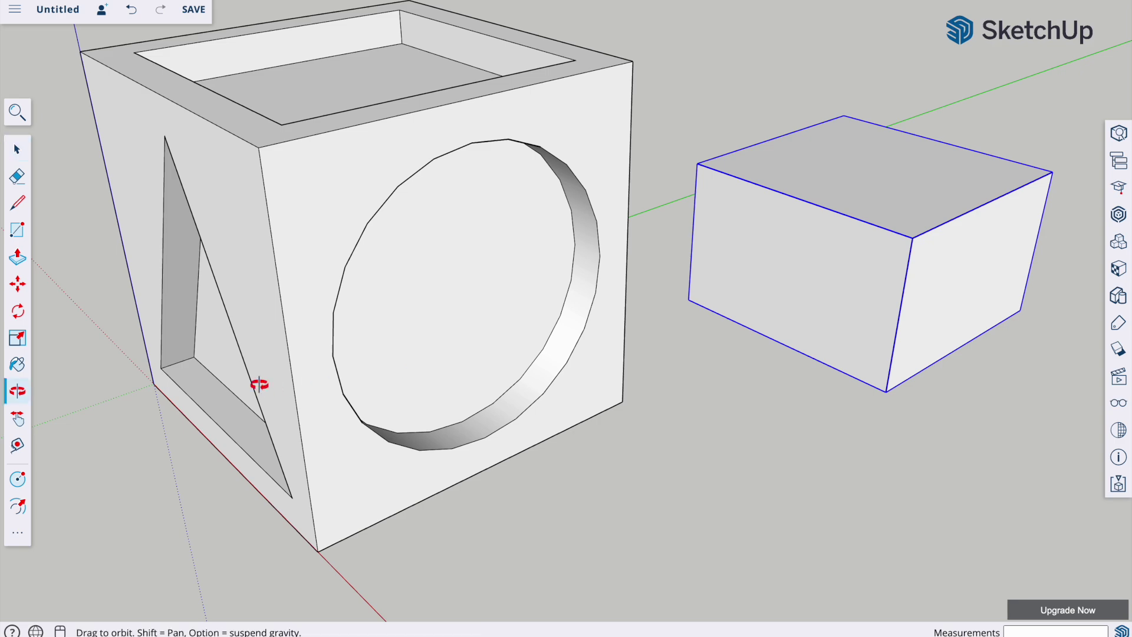
middle_drag(260, 384, 723, 260)
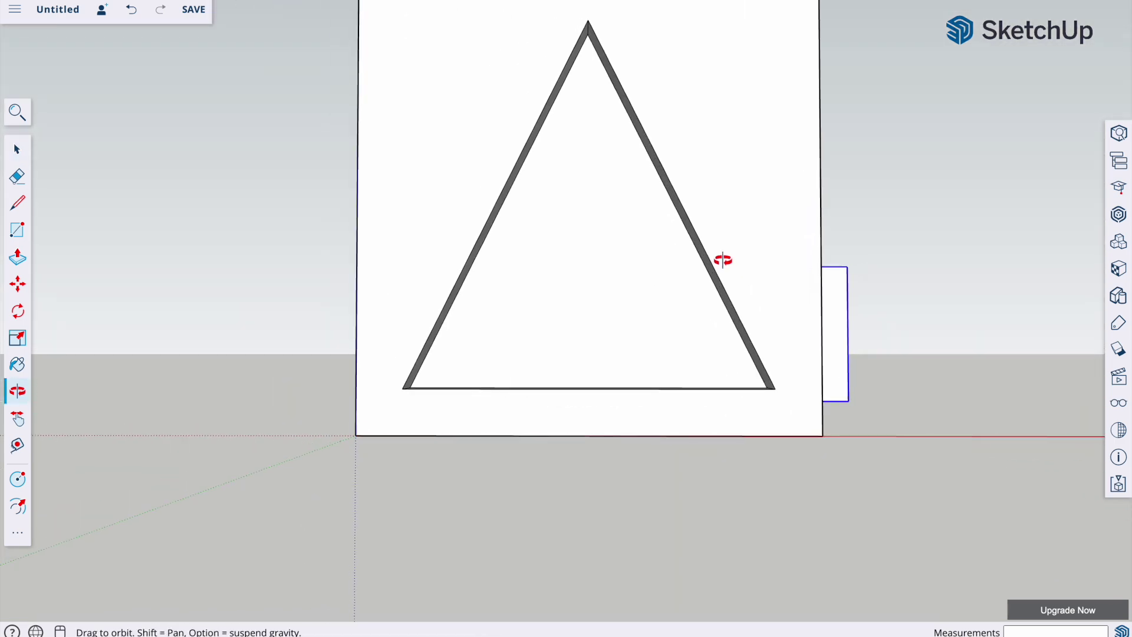
key(space)
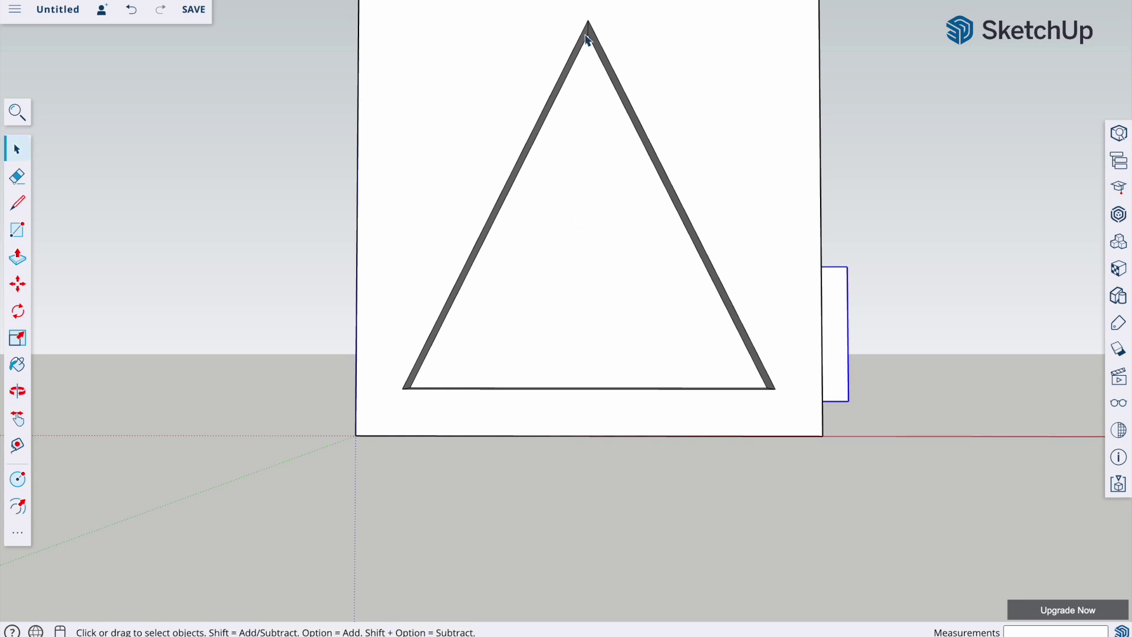
middle_drag(460, 314, 434, 430)
middle_drag(502, 450, 669, 438)
middle_drag(721, 409, 321, 343)
Step: Trace a line from the triangle's apex down to its bottom-left corner
click(17, 202)
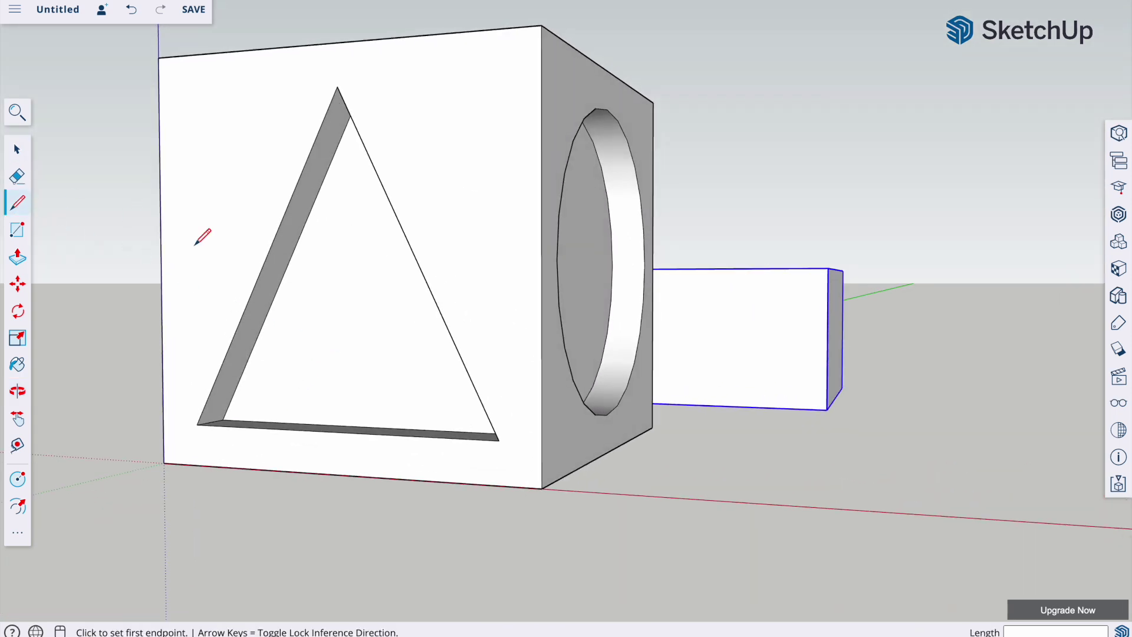
mouse_move(314, 300)
middle_down()
mouse_move(324, 265)
mouse_move(427, 236)
mouse_move(409, 358)
mouse_move(372, 283)
middle_up()
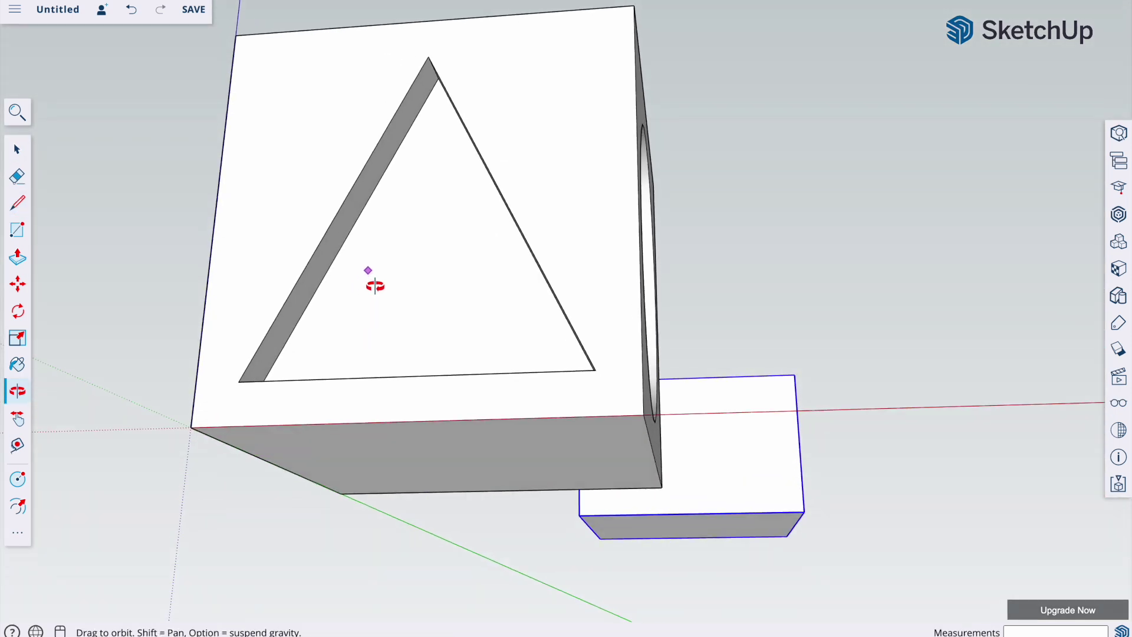
mouse_move(425, 147)
middle_down()
mouse_move(522, 148)
mouse_move(538, 69)
mouse_move(529, 162)
mouse_move(452, 346)
mouse_move(480, 308)
mouse_move(437, 333)
middle_up()
click(547, 44)
click(317, 511)
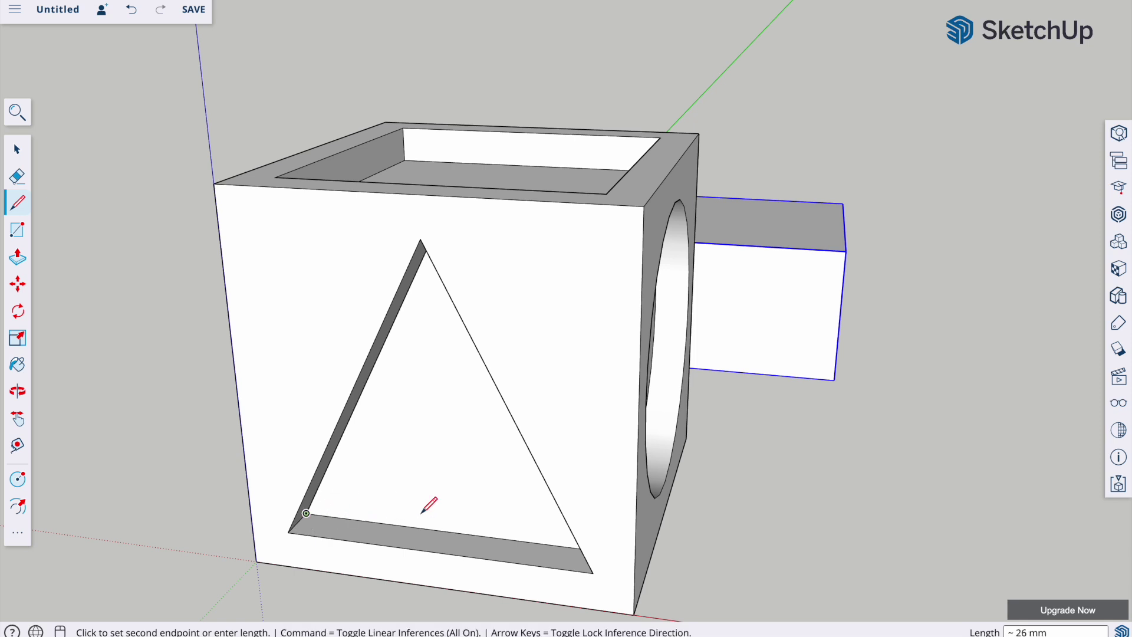
Step: Trace a second line from the triangle's bottom-right corner back up to the apex
middle_drag(430, 500, 466, 458)
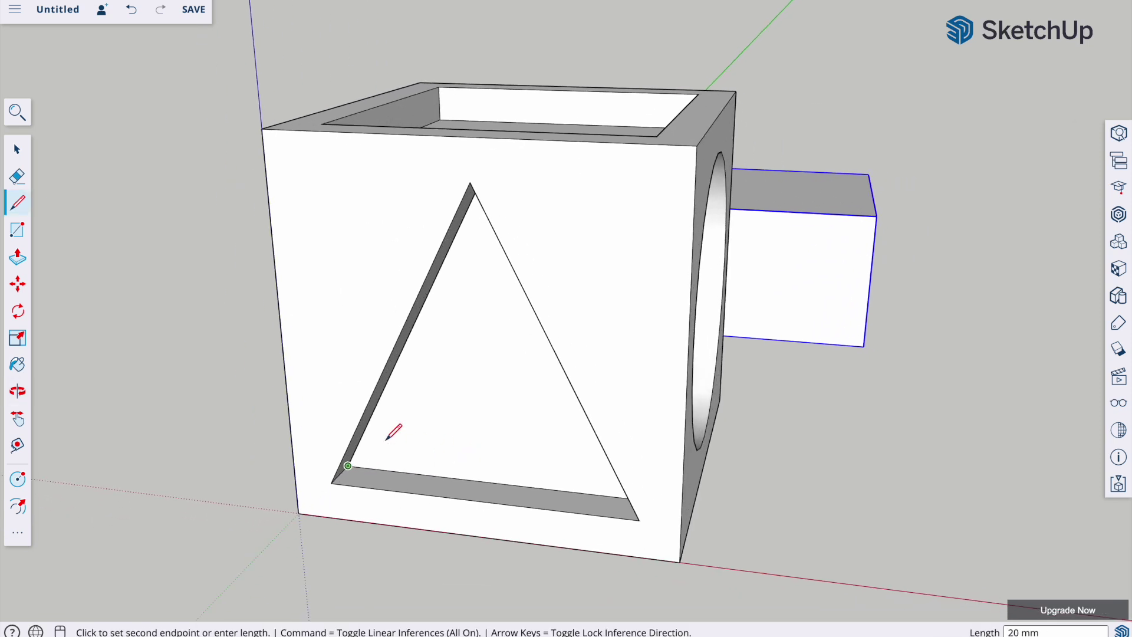
middle_drag(392, 422, 647, 431)
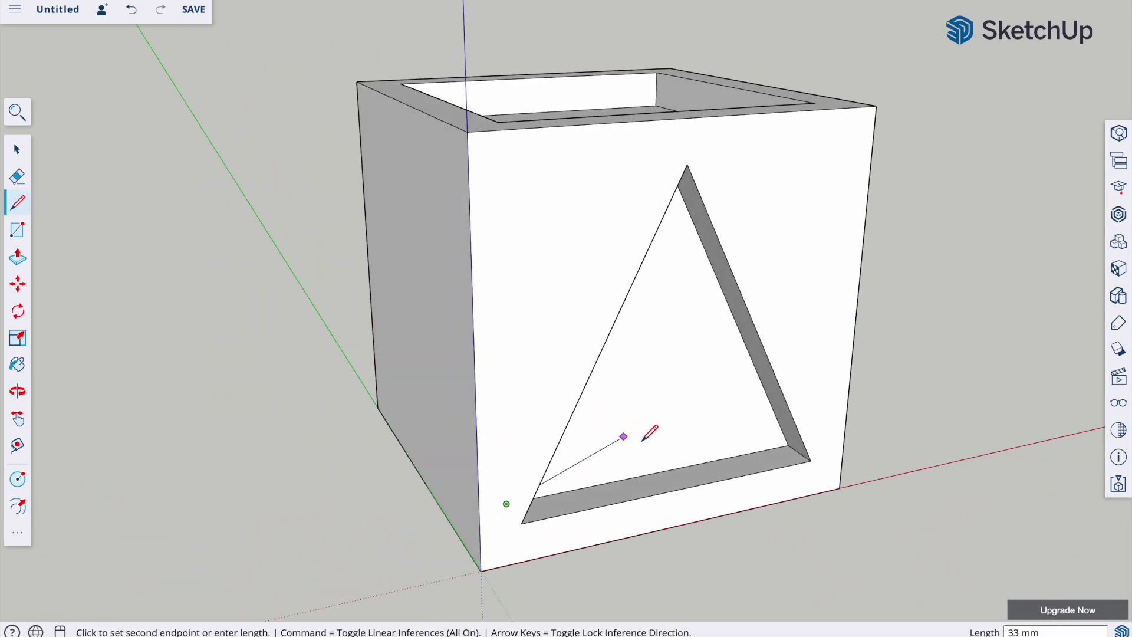
click(788, 445)
middle_drag(670, 366, 521, 298)
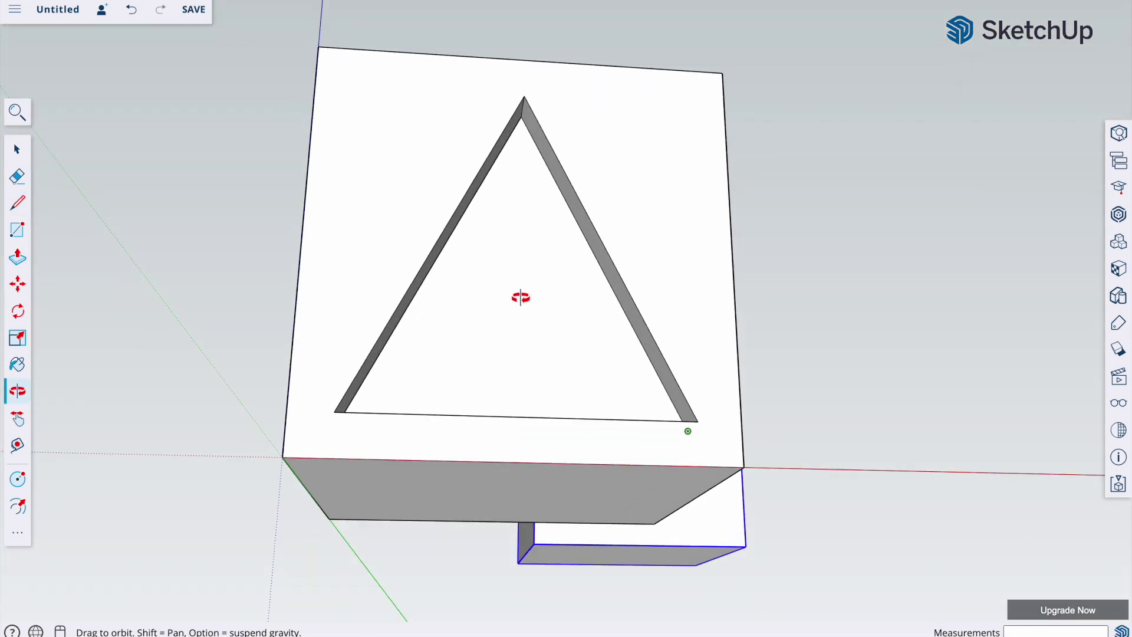
click(529, 117)
middle_drag(534, 112, 549, 342)
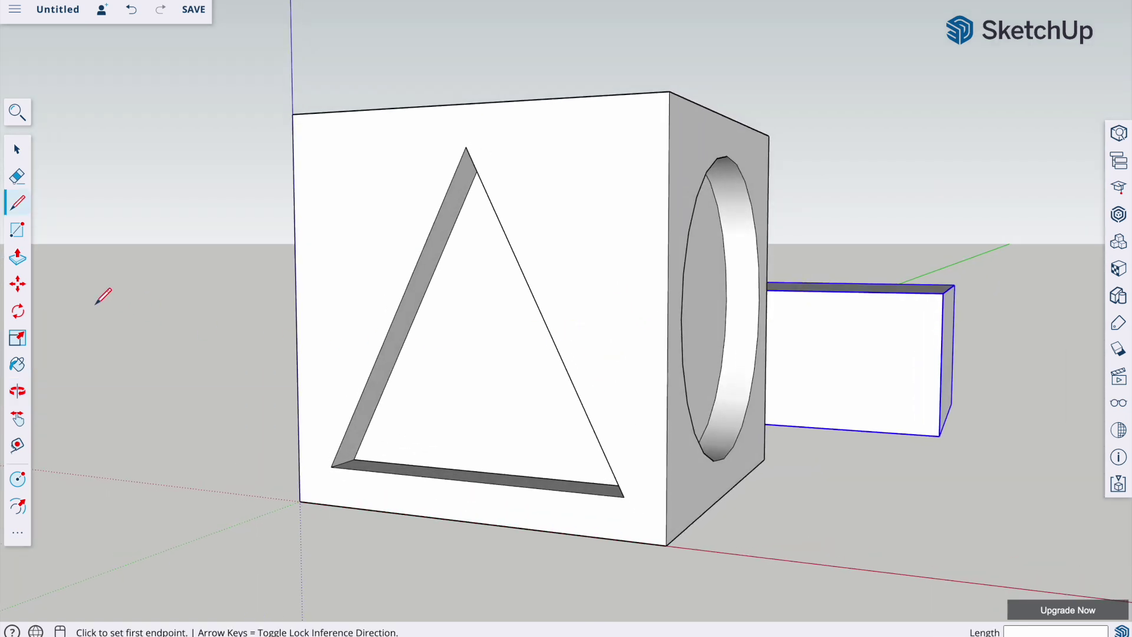
click(18, 258)
Step: Pull the triangle face out 50 mm into a prism, orbit around it and window-select it
click(478, 341)
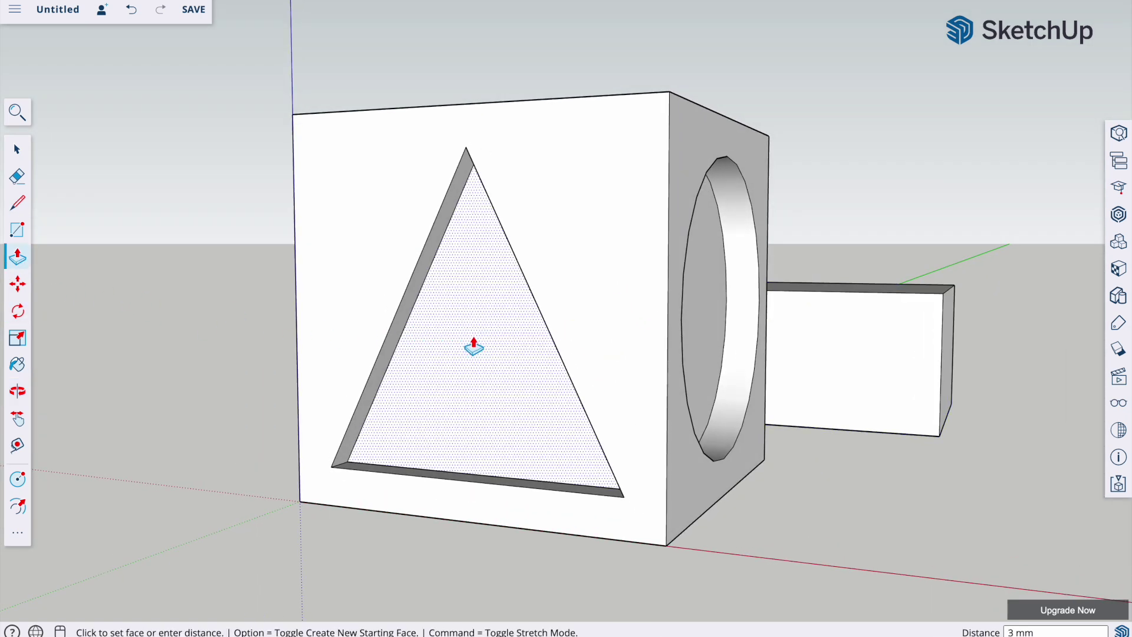
click(408, 378)
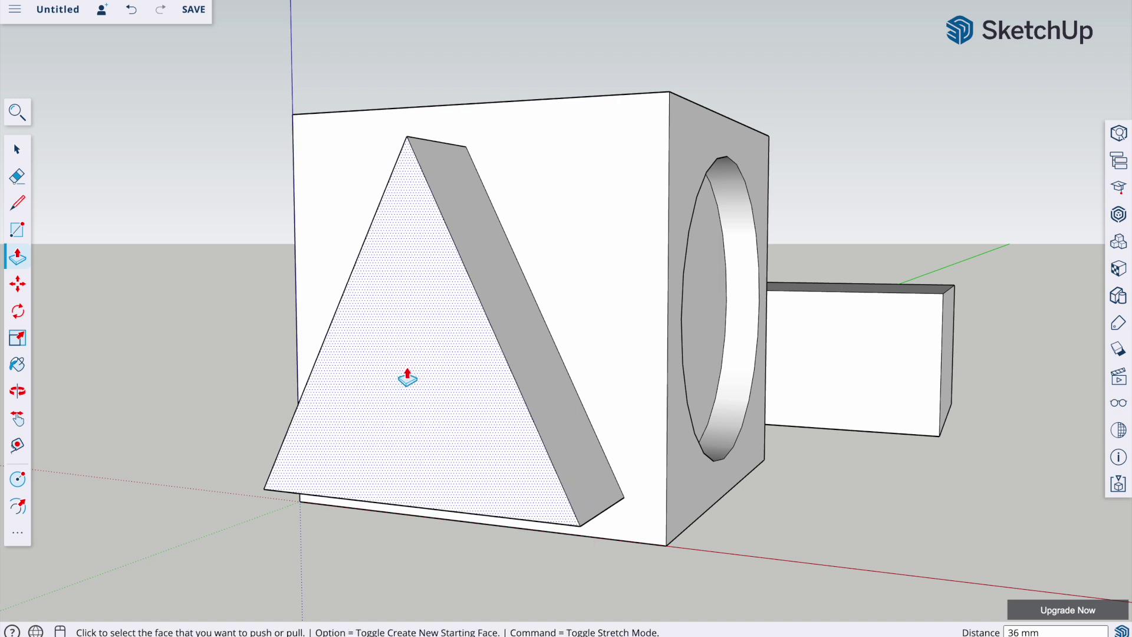
text(50)
key(Return)
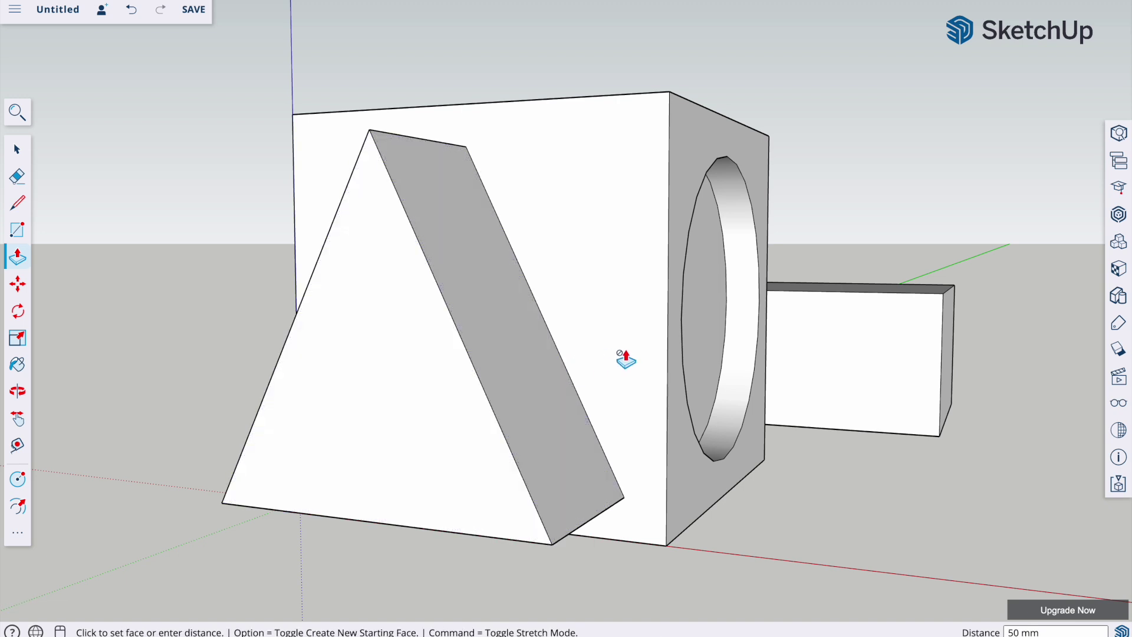
key(o)
drag(624, 356, 371, 419)
key(p)
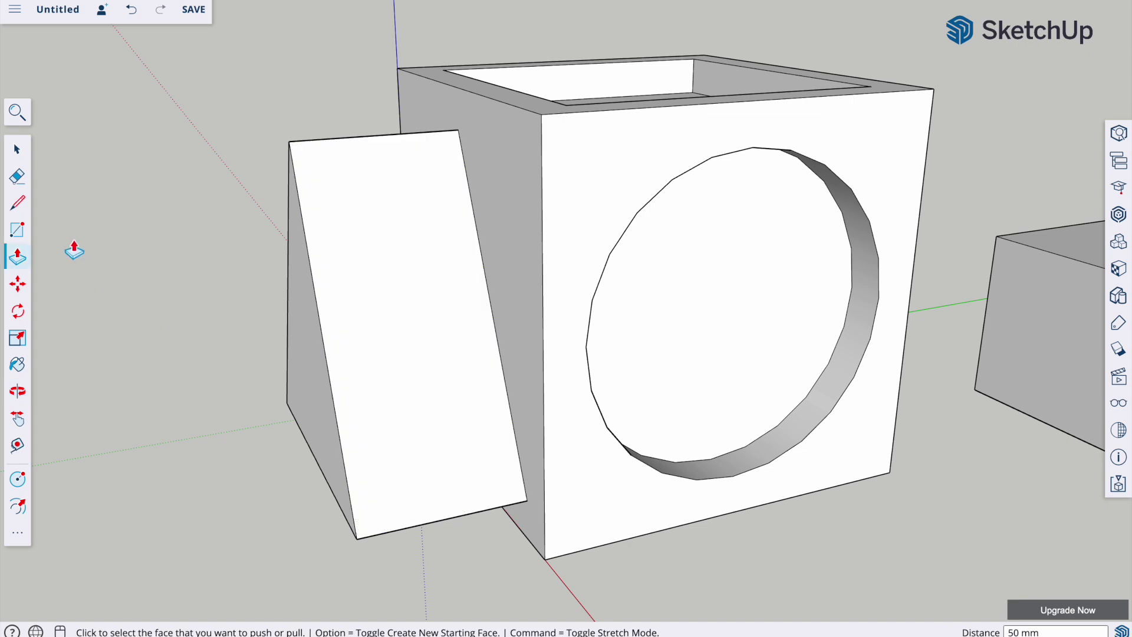
click(18, 154)
drag(202, 71, 608, 608)
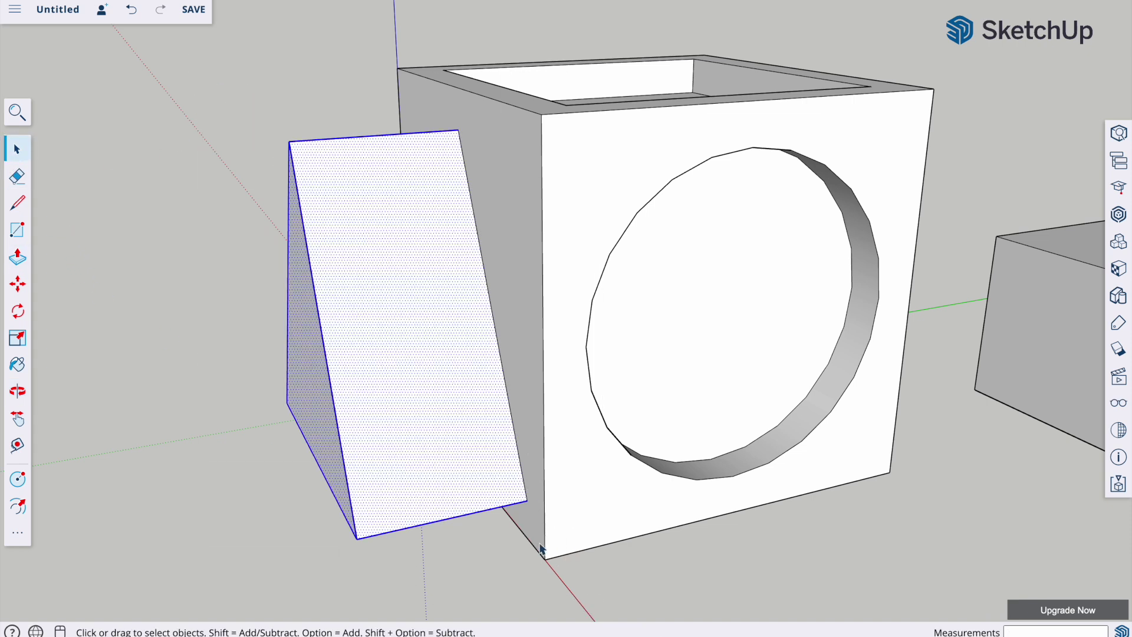
Step: Window-select the triangular prism and make it a component named 'triangle'
middle_drag(289, 373, 257, 192)
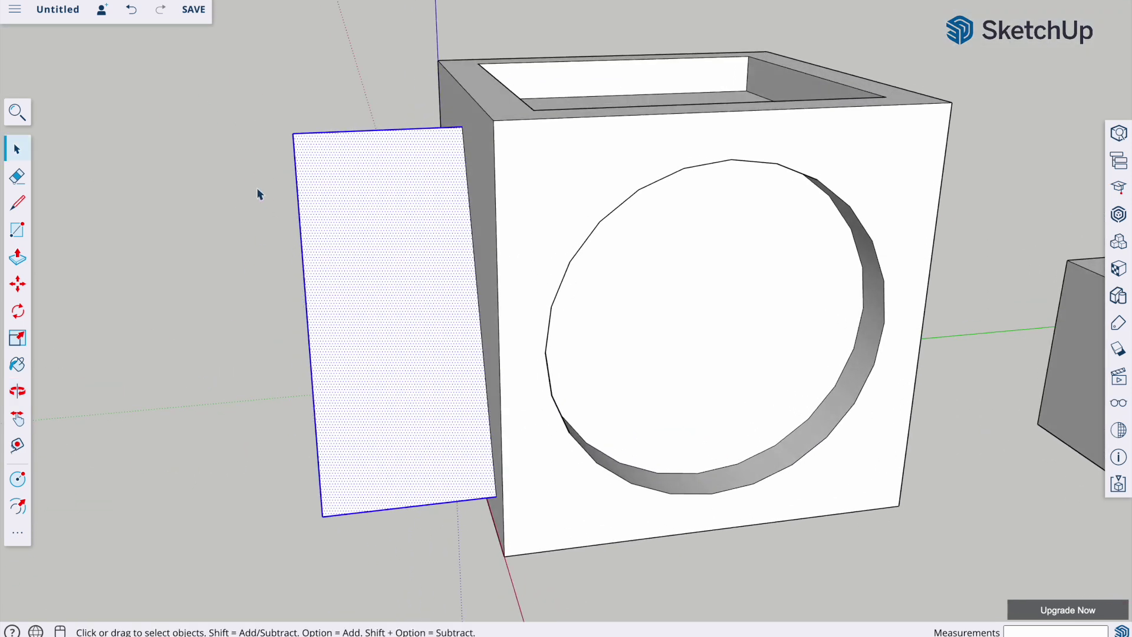
drag(238, 33, 676, 590)
middle_drag(302, 223, 435, 202)
right_click(406, 198)
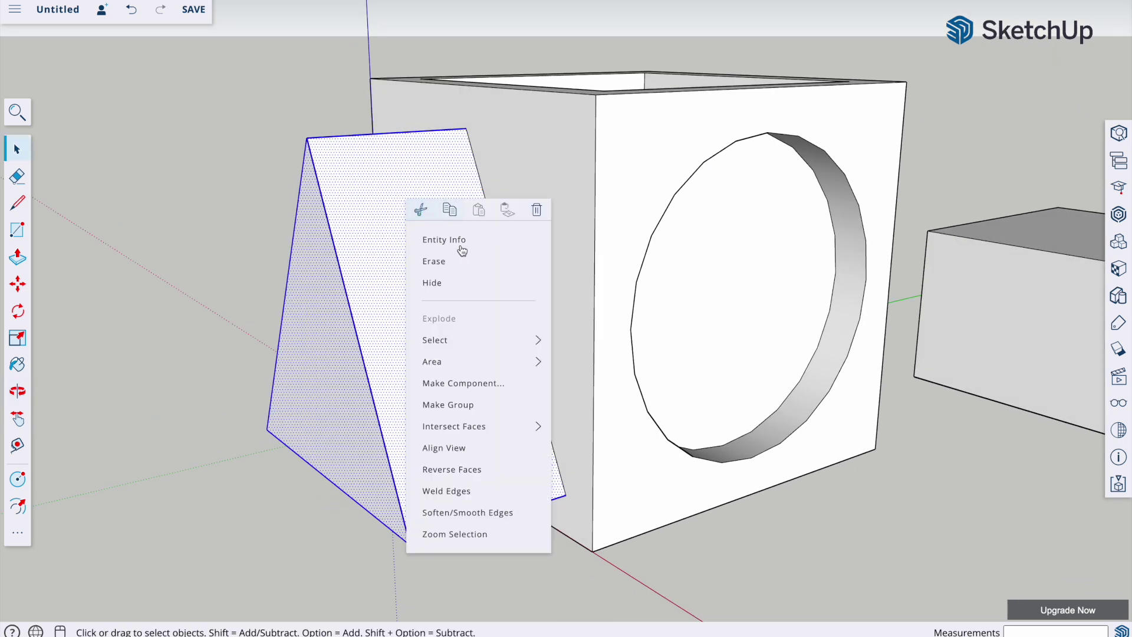
click(456, 386)
text(triangle)
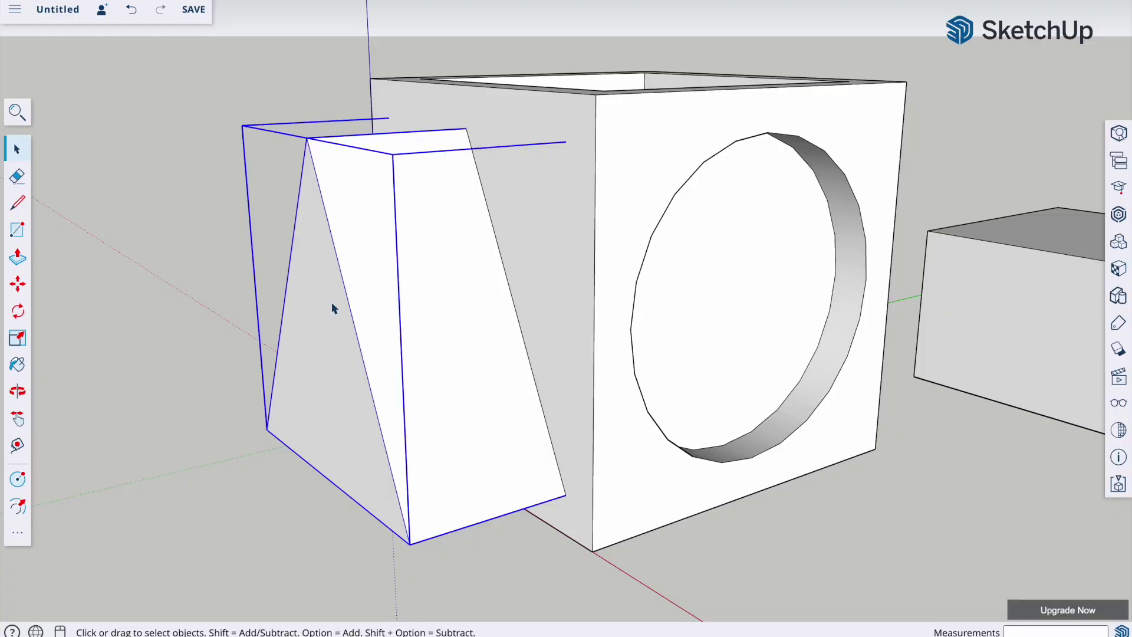
middle_drag(333, 308, 523, 276)
Step: Open the Cube component for editing, with its round recess facing the view
scroll(522, 275, up, 4)
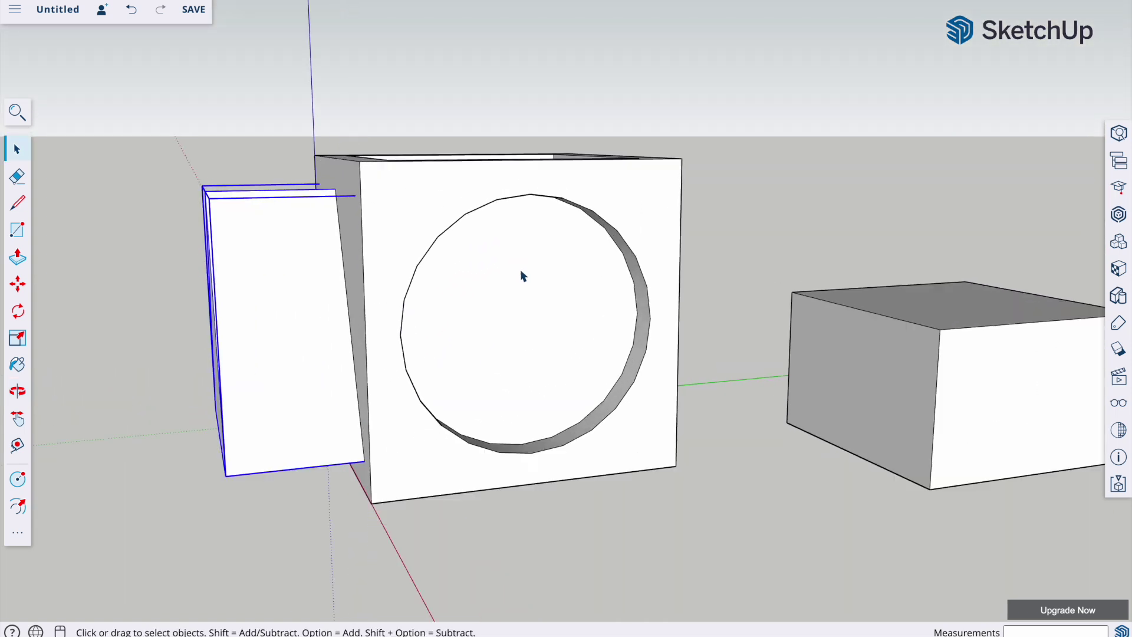
middle_drag(551, 336, 517, 226)
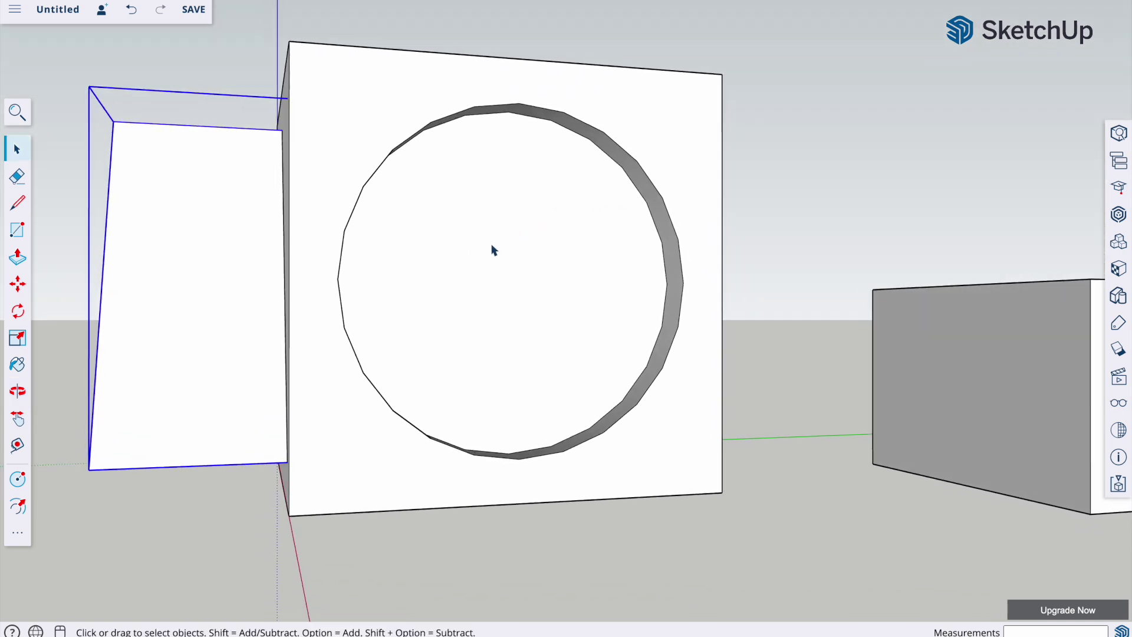
click(552, 256)
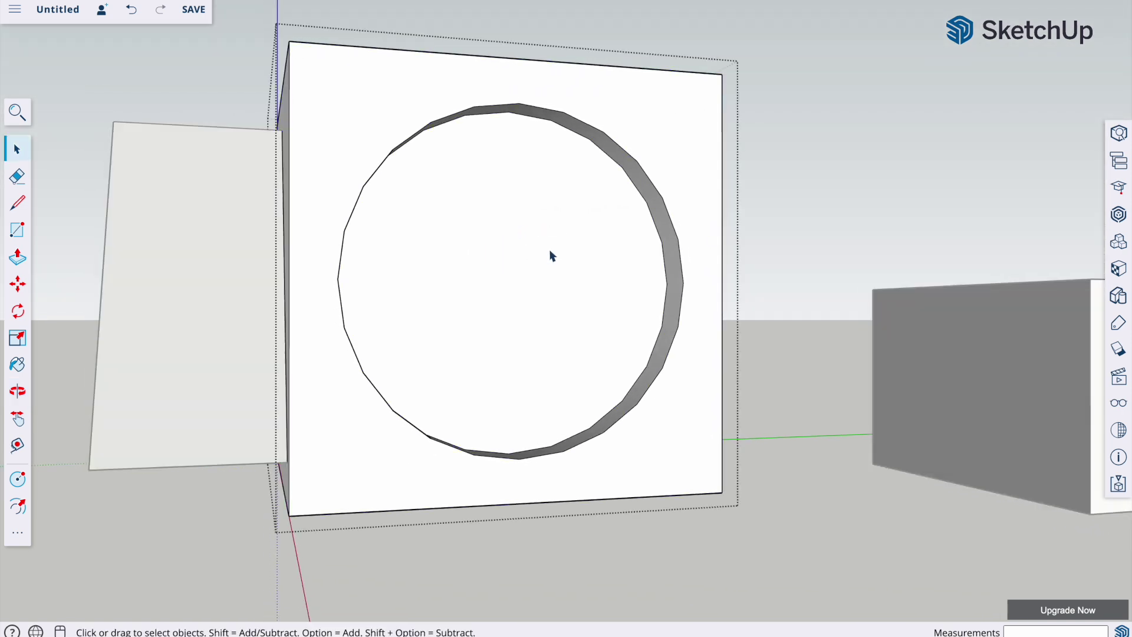
key(Escape)
click(573, 254)
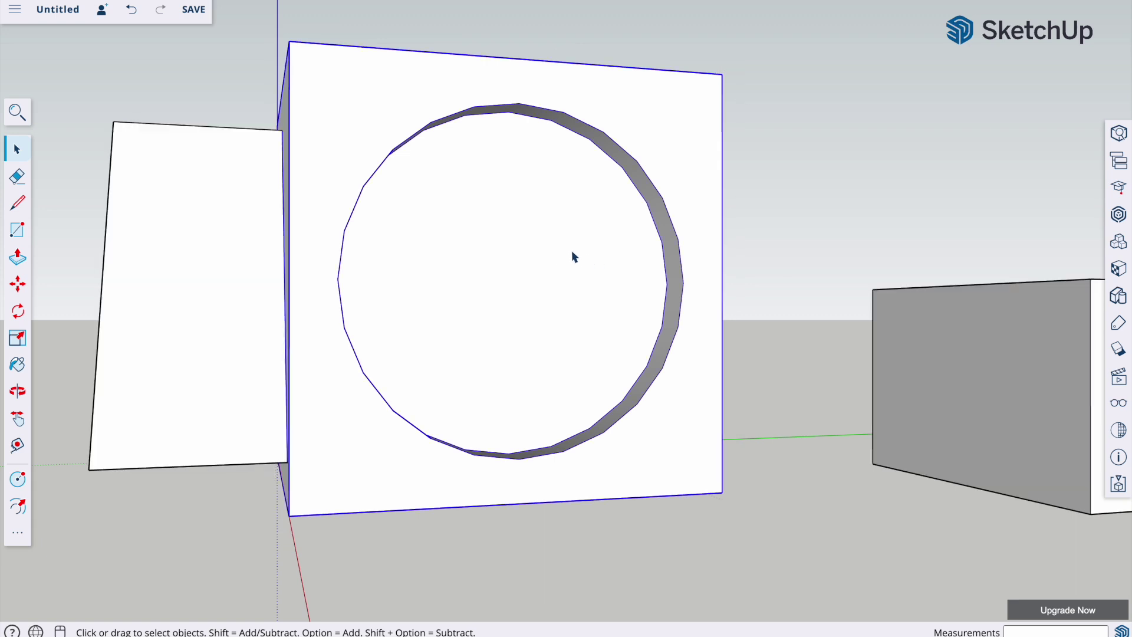
right_click(572, 256)
click(602, 338)
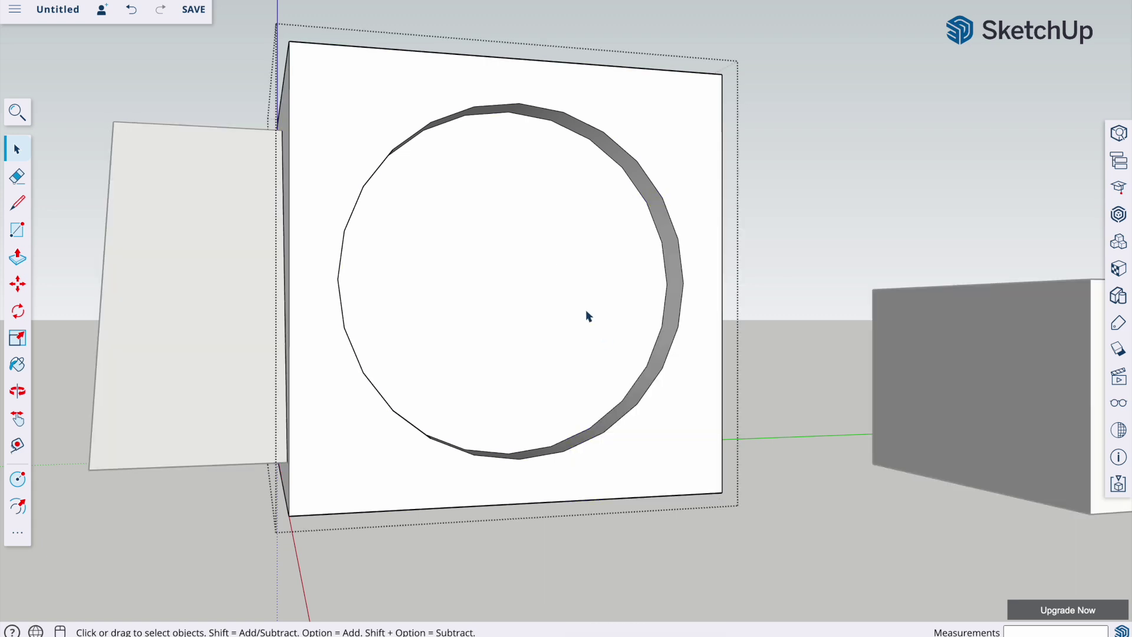
Step: Copy the circular face from the round recess, then right-click empty ground to paste it
click(509, 253)
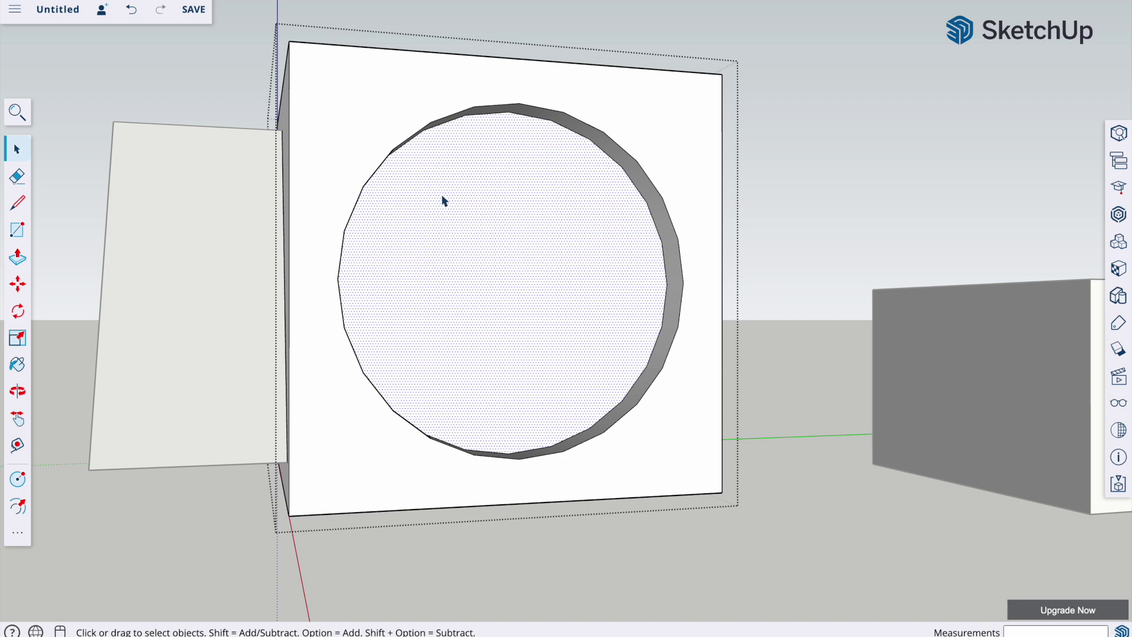
right_click(471, 286)
click(511, 289)
middle_drag(468, 283, 593, 284)
click(829, 119)
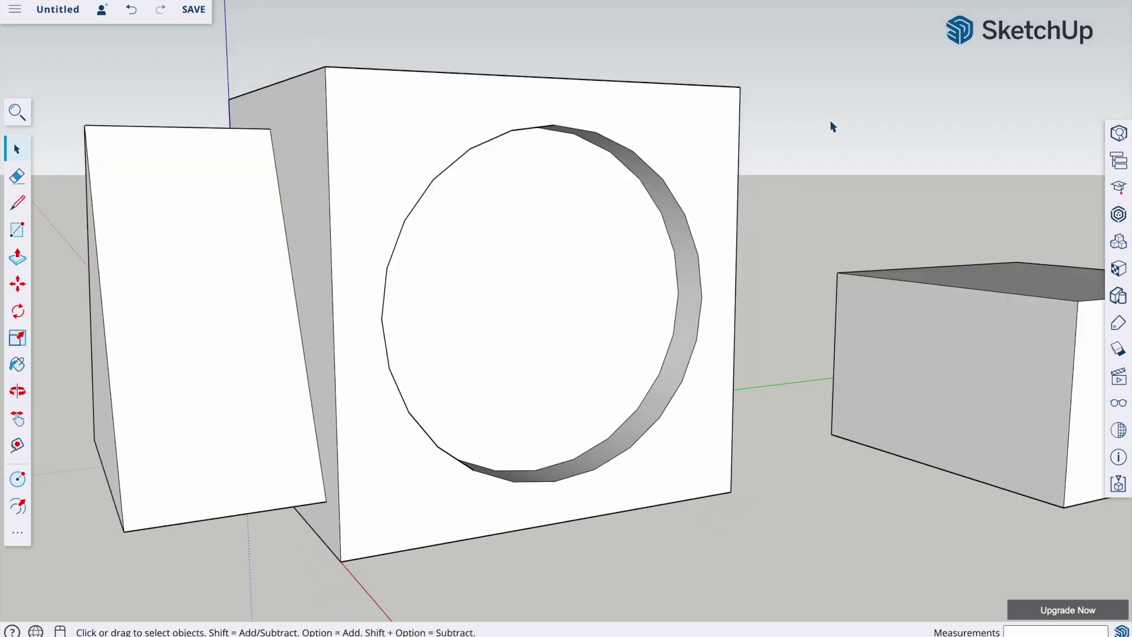
middle_drag(830, 119, 599, 384)
scroll(543, 131, down, 2)
scroll(543, 131, down, 3)
right_click(600, 378)
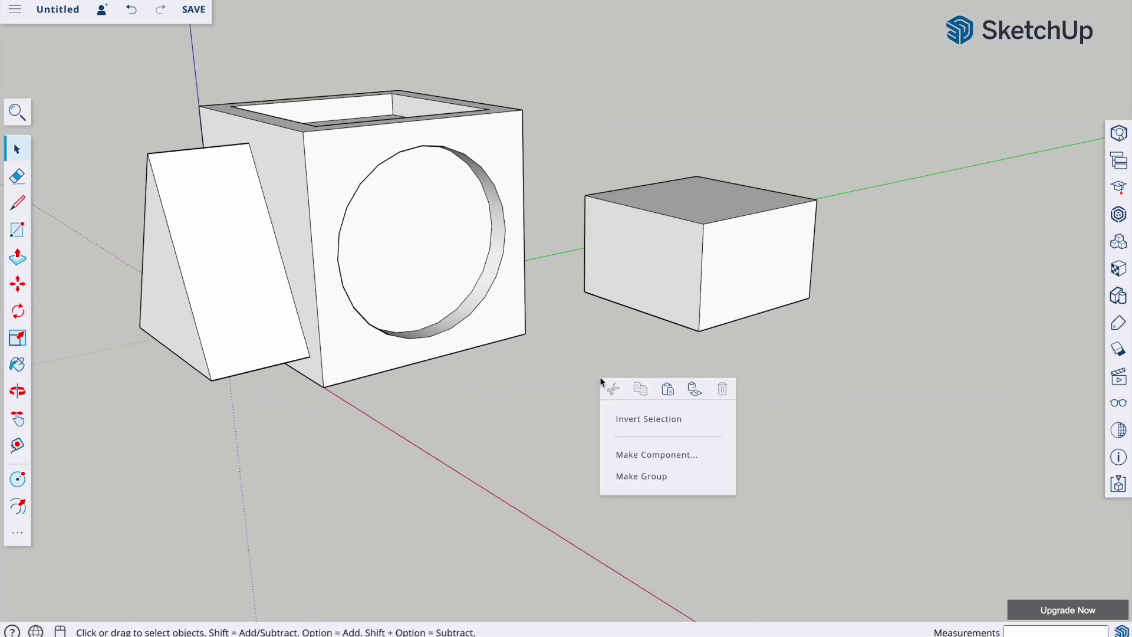
Step: Paste the circle beside the cube and push/pull it 50 mm into a cylinder
click(675, 393)
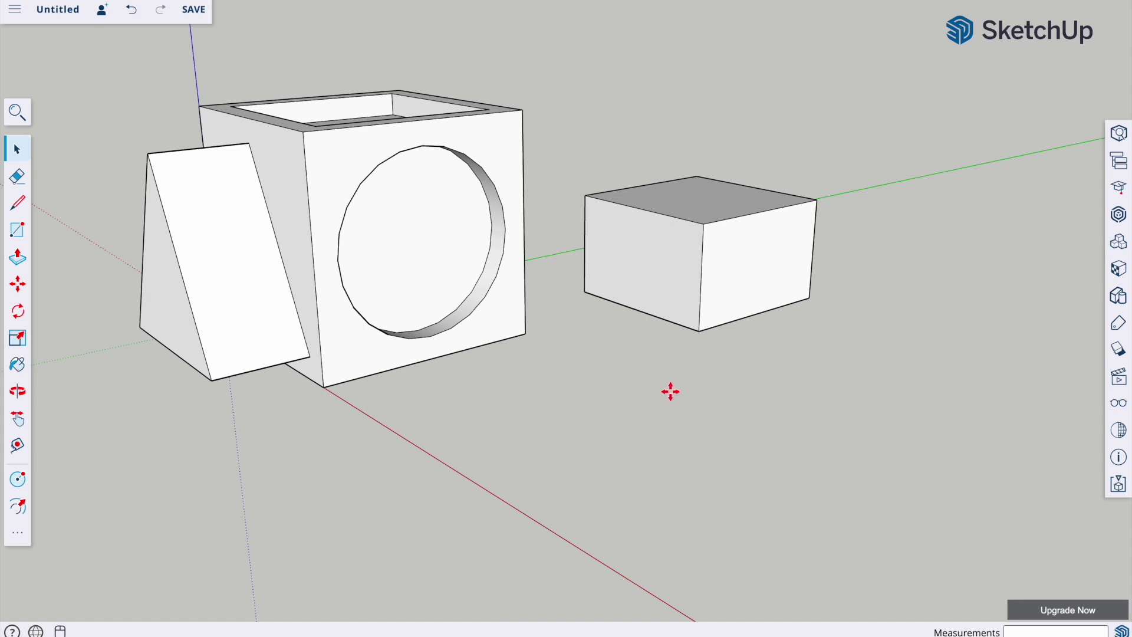
click(457, 506)
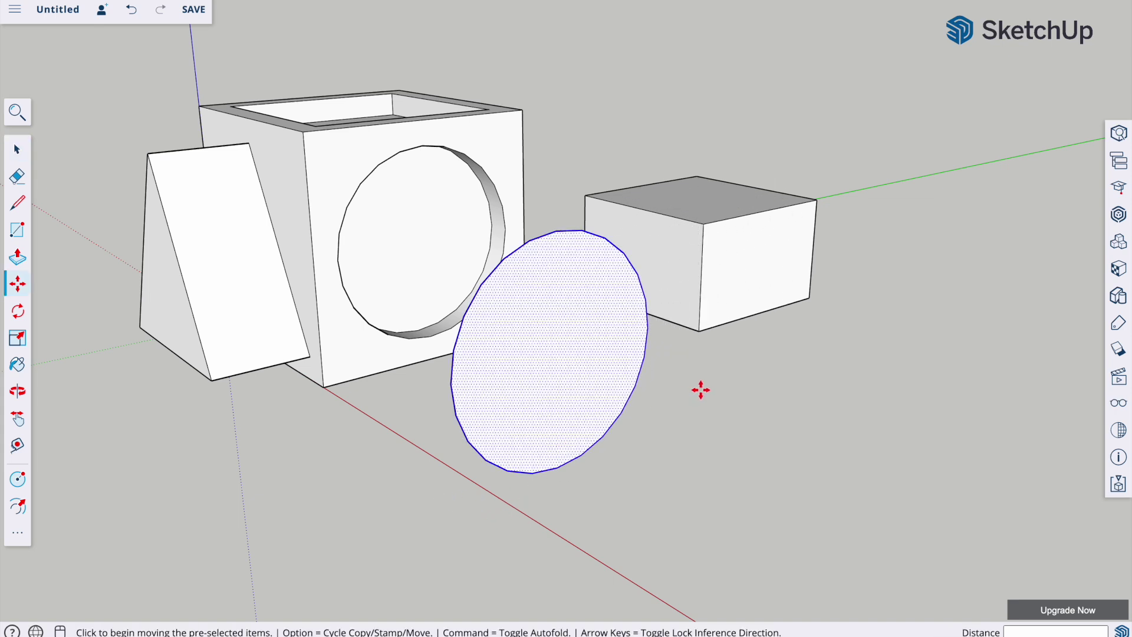
middle_drag(338, 356, 362, 373)
click(17, 256)
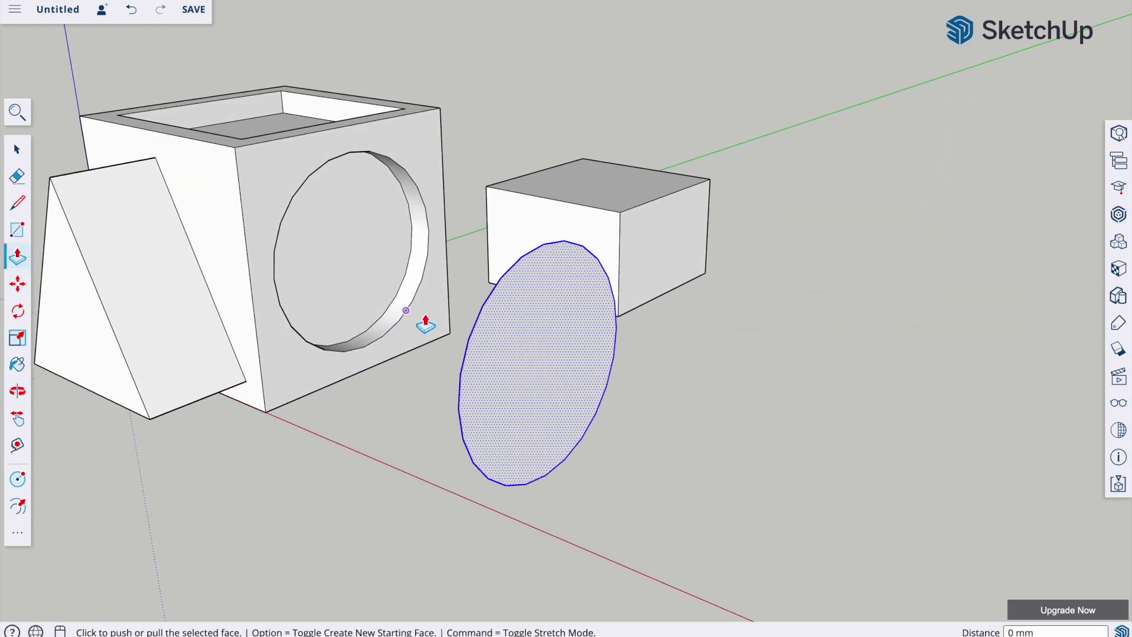
click(526, 335)
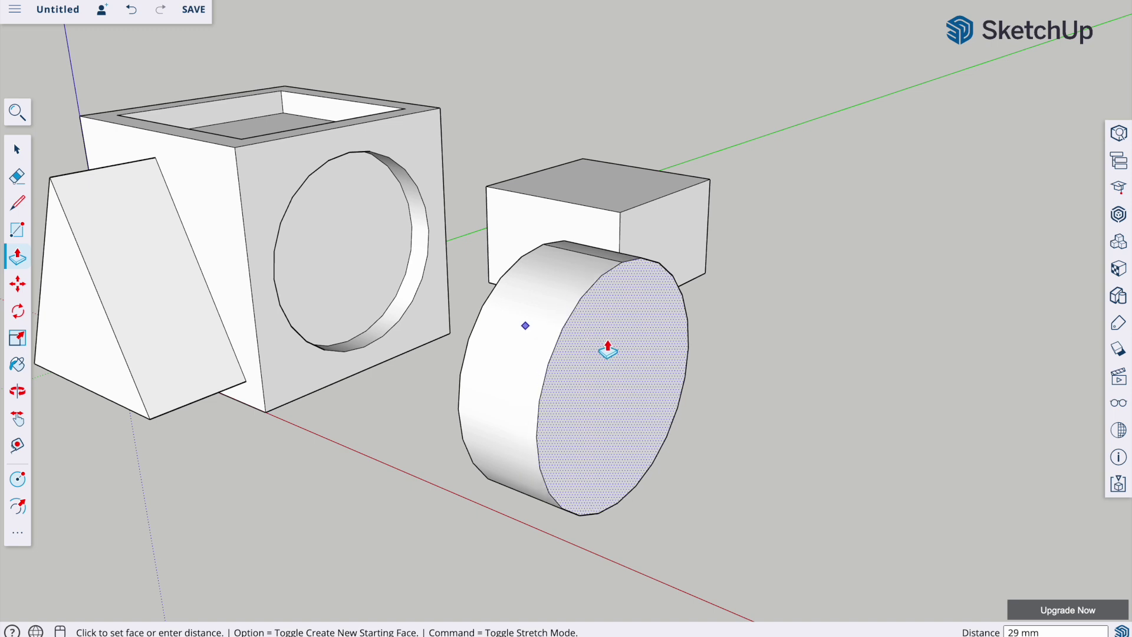
click(624, 353)
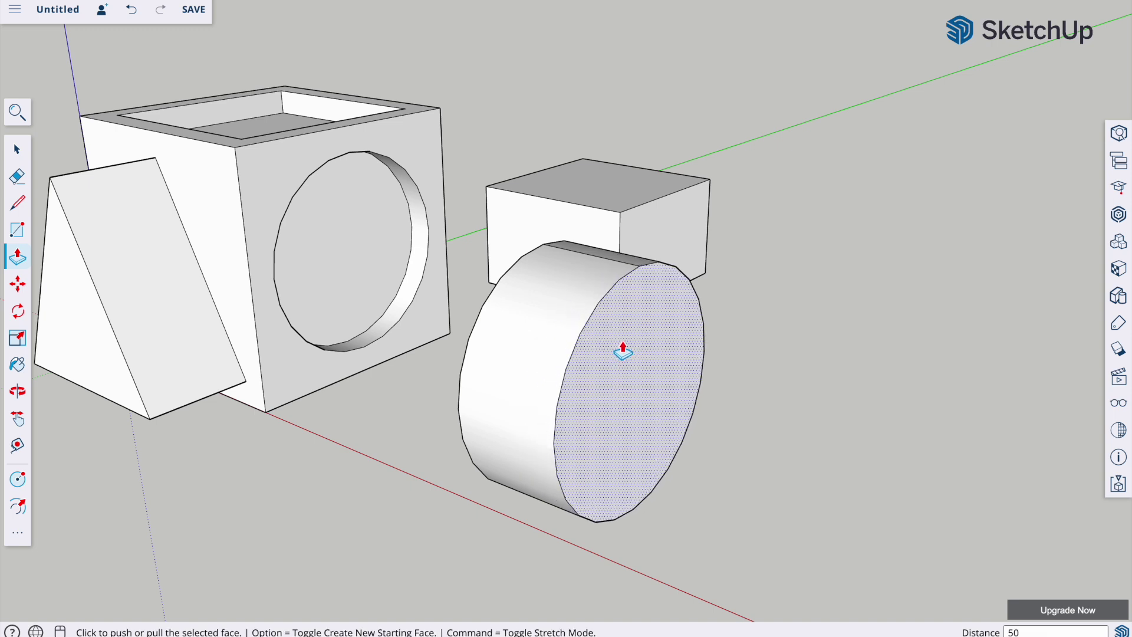
key(Return)
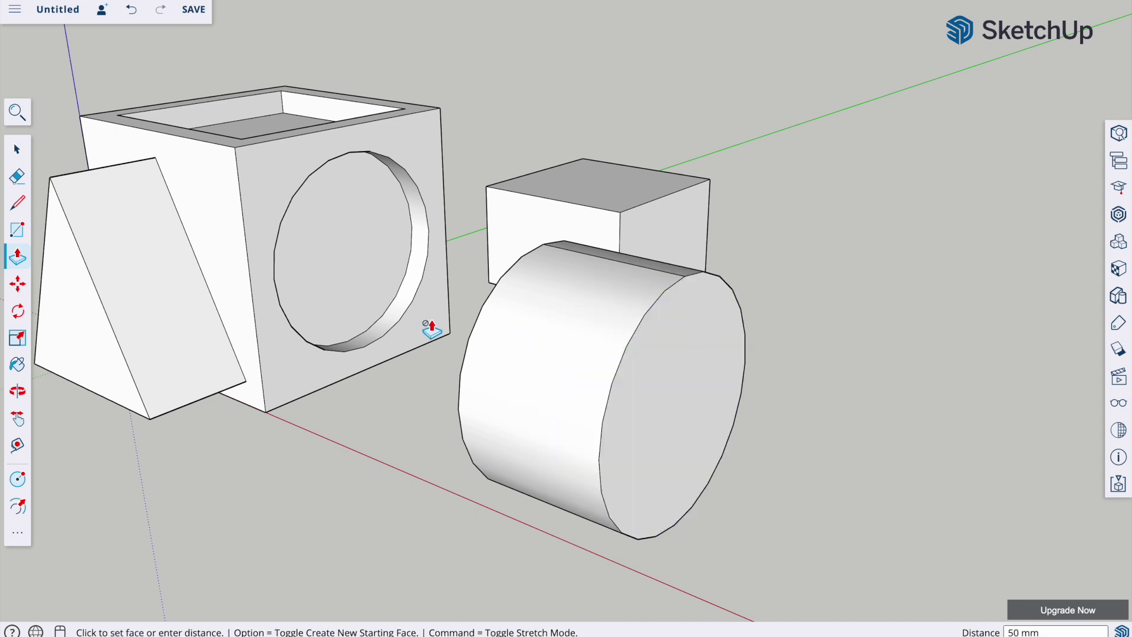
Step: Window-select the cylinder and make it a component named 'c'
middle_drag(431, 328, 290, 304)
click(17, 149)
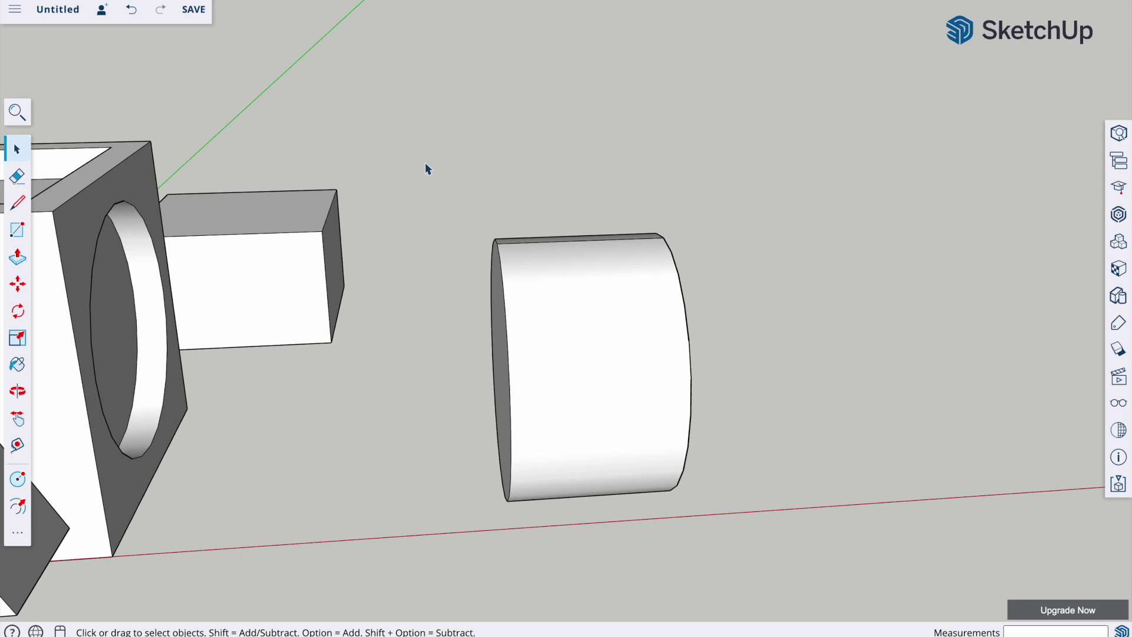
drag(426, 165, 723, 508)
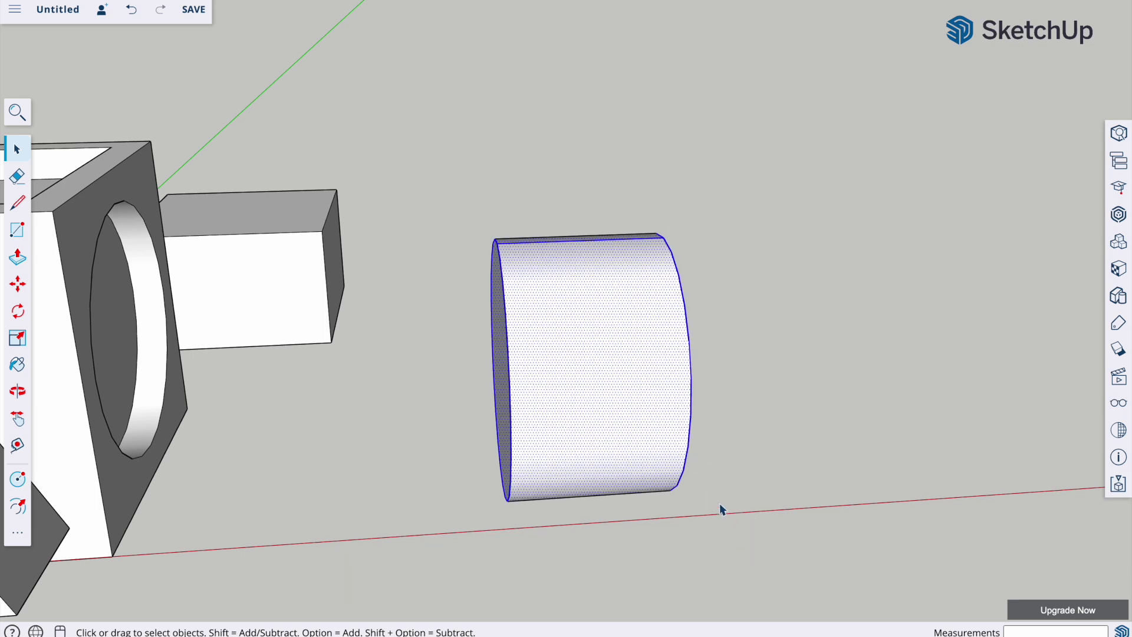
right_click(602, 362)
click(676, 401)
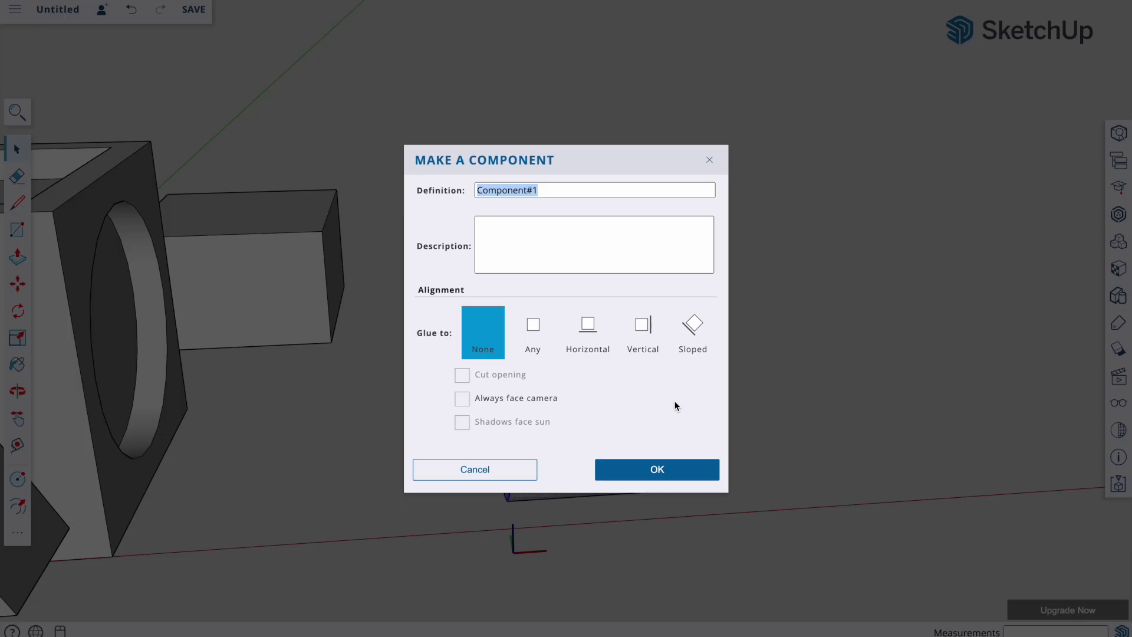
text(circle)
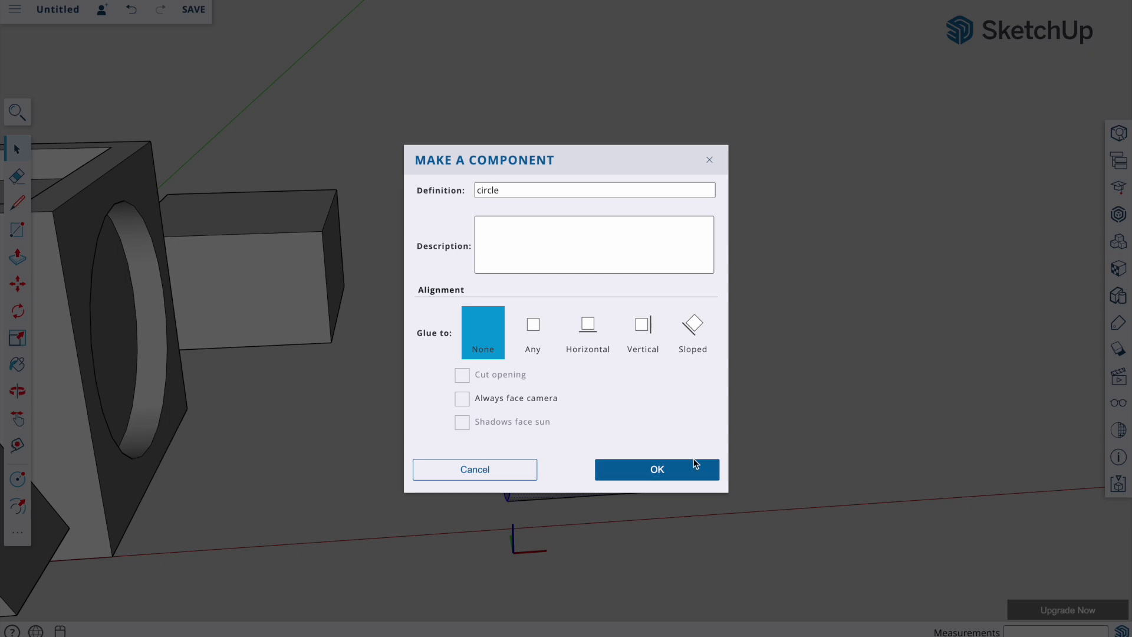
click(694, 468)
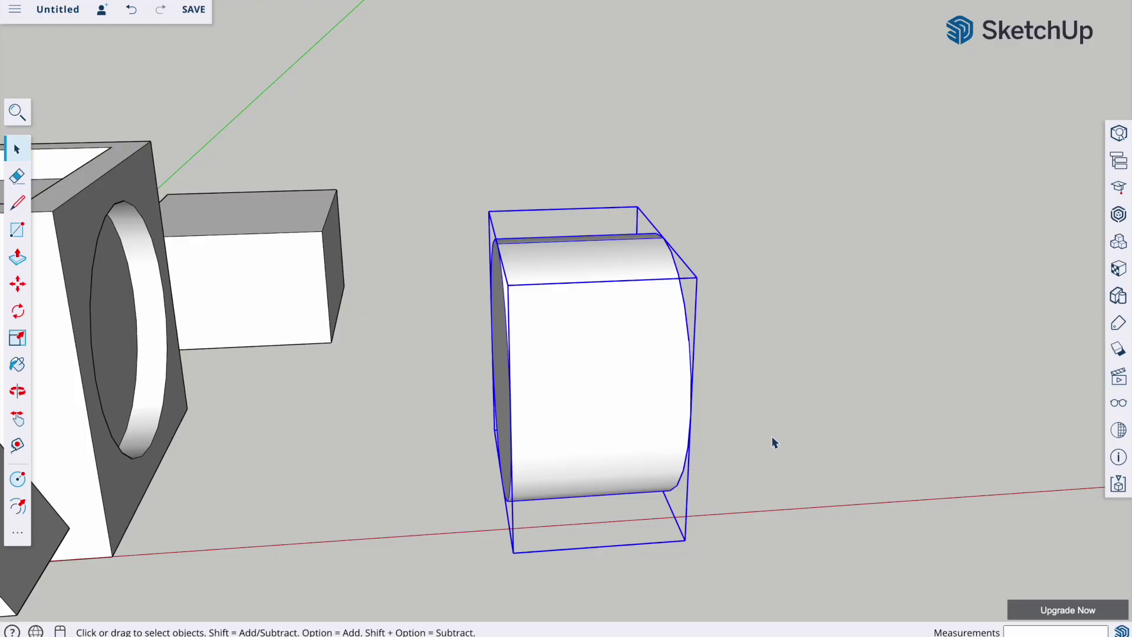
middle_drag(775, 442, 470, 462)
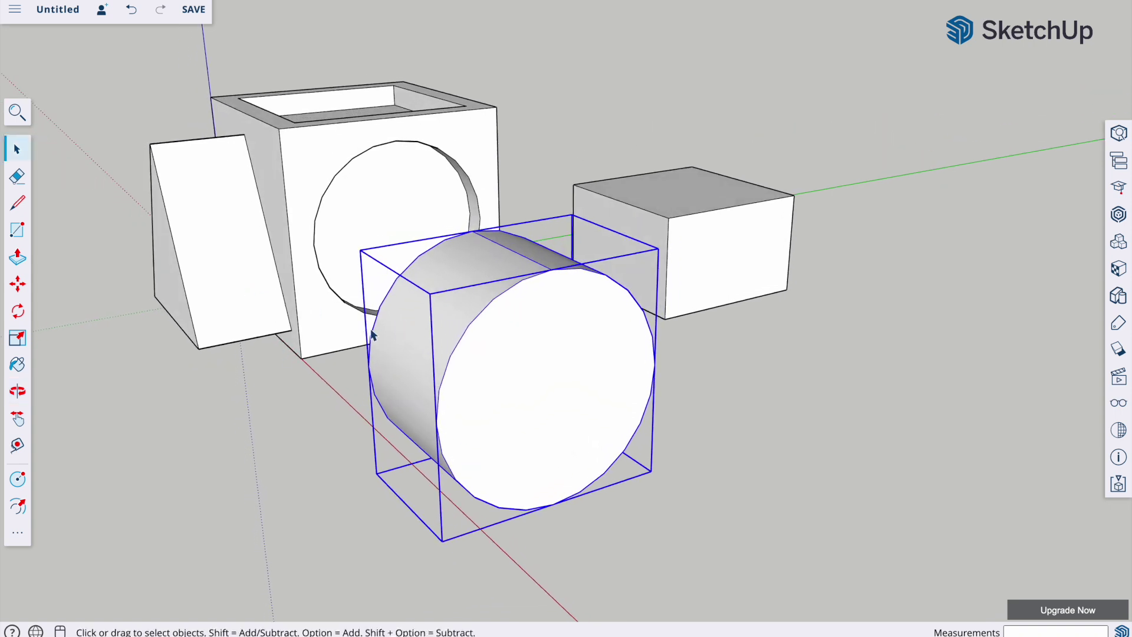
Step: Slide the triangular prism 55 mm left, out of the box, exposing the triangular recess
middle_drag(371, 335, 484, 354)
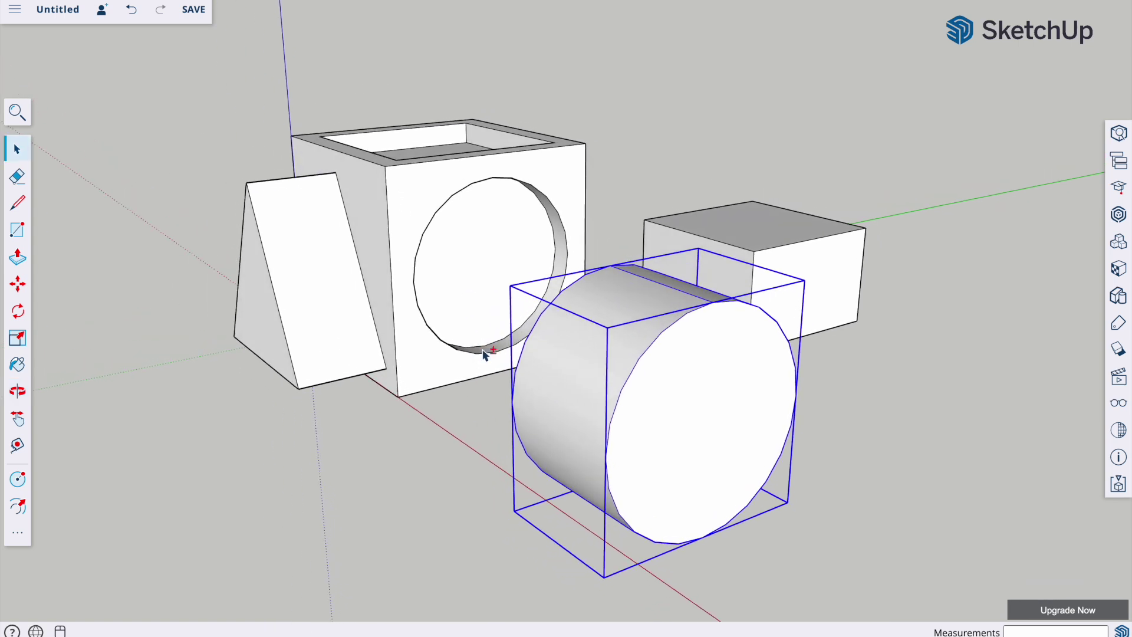
click(17, 284)
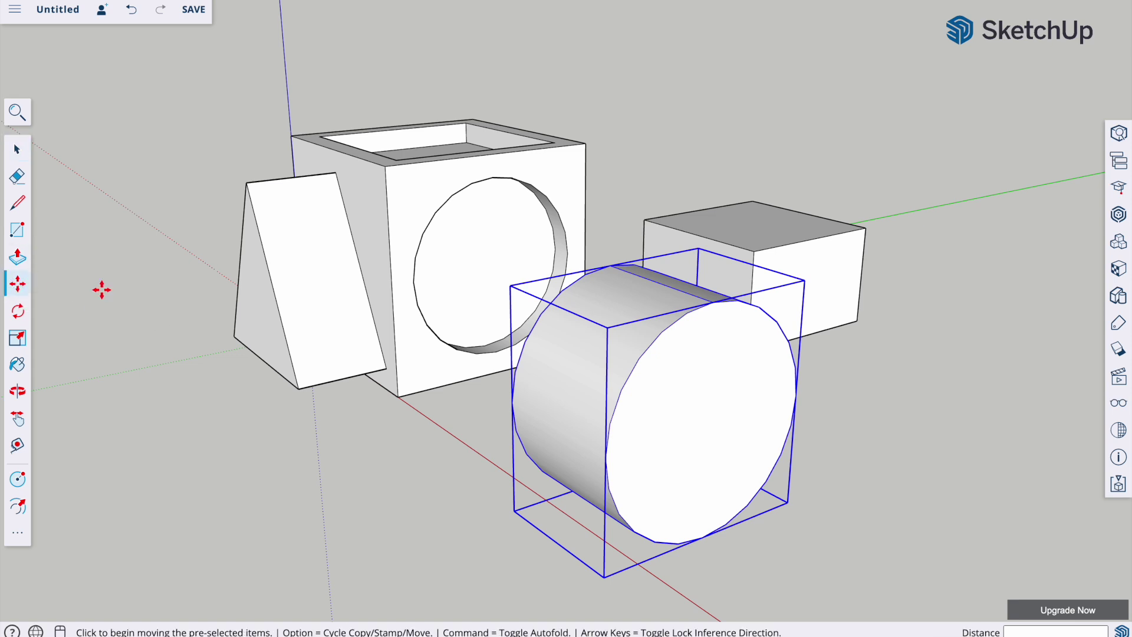
click(262, 234)
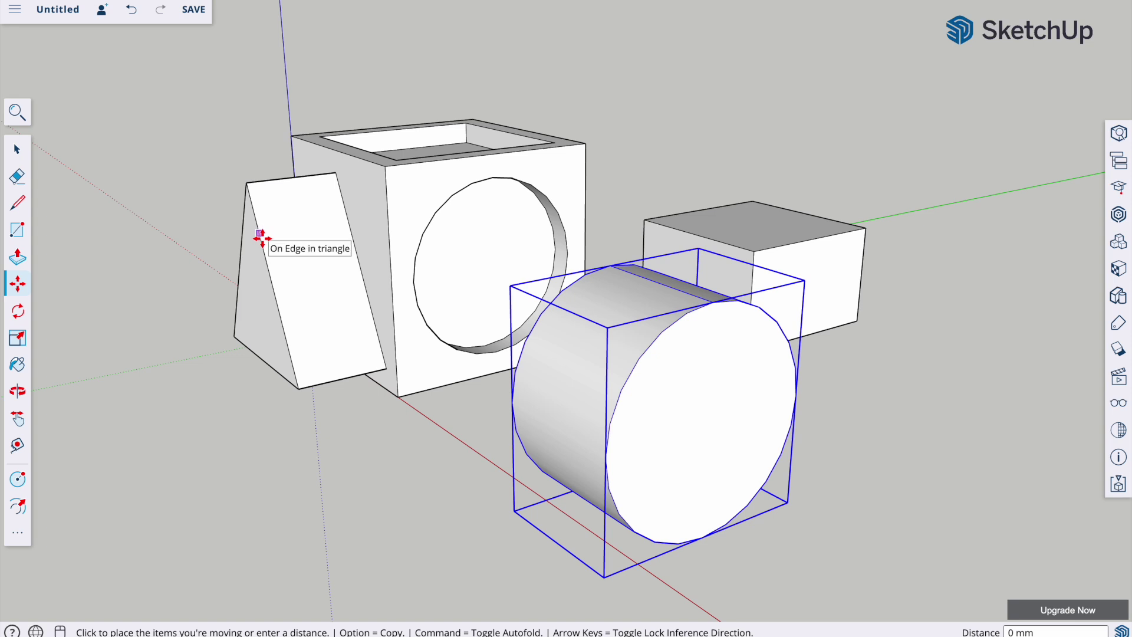
key(Escape)
key(Escape)
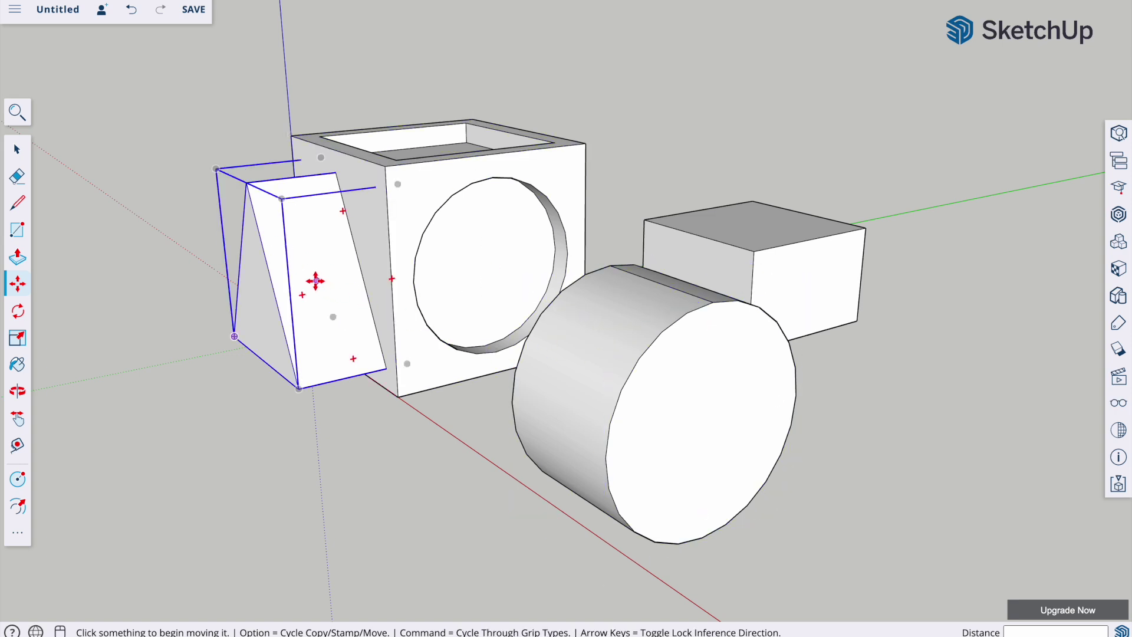
click(274, 263)
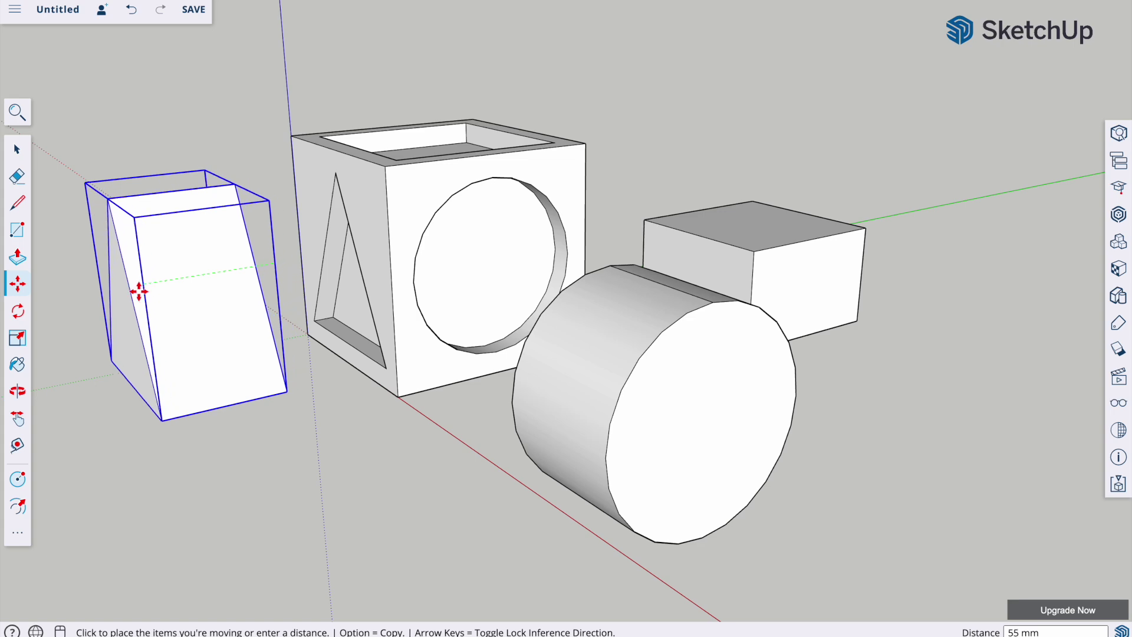
click(137, 292)
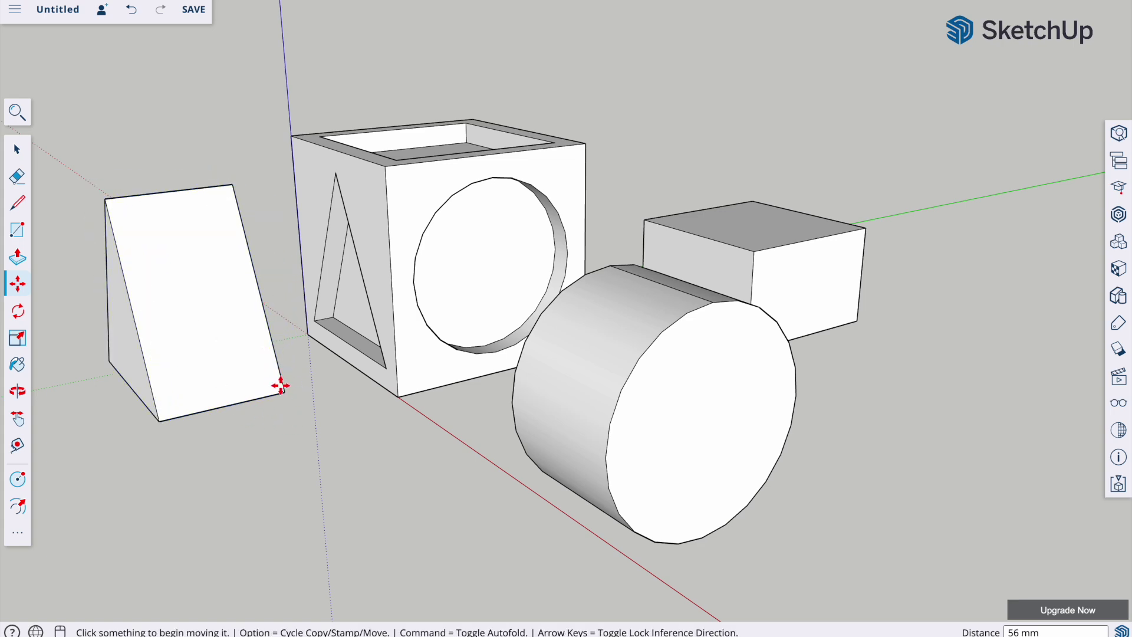
middle_drag(280, 386, 342, 408)
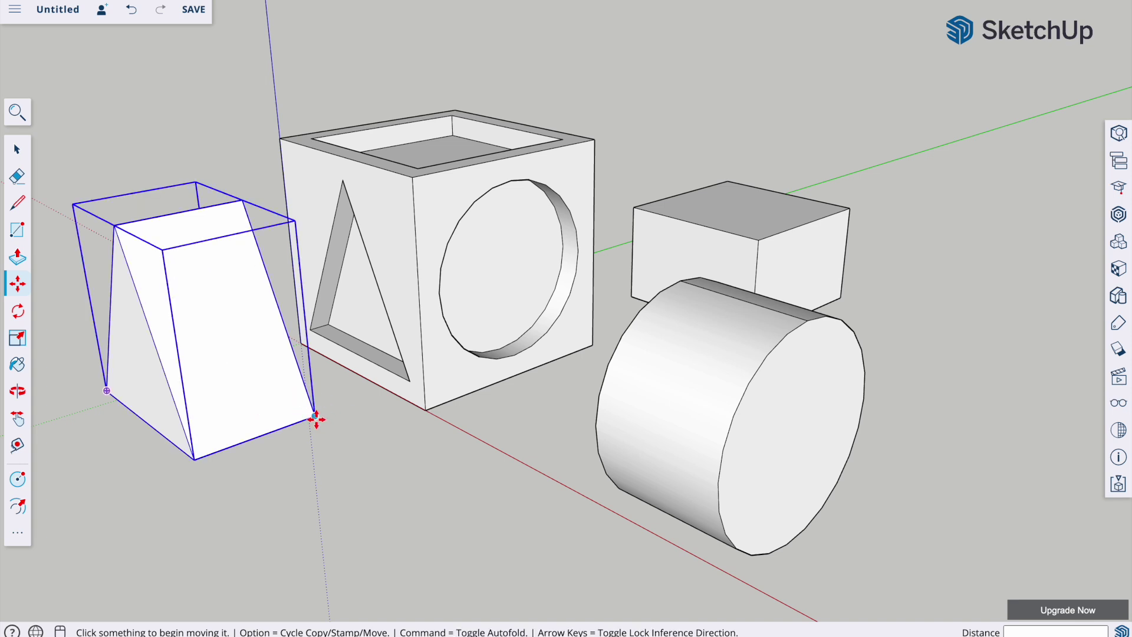
Step: Move the prism by its corner and snap it into the endpoint of the triangular recess
scroll(316, 421, down, 2)
scroll(317, 419, up, 3)
scroll(317, 418, up, 2)
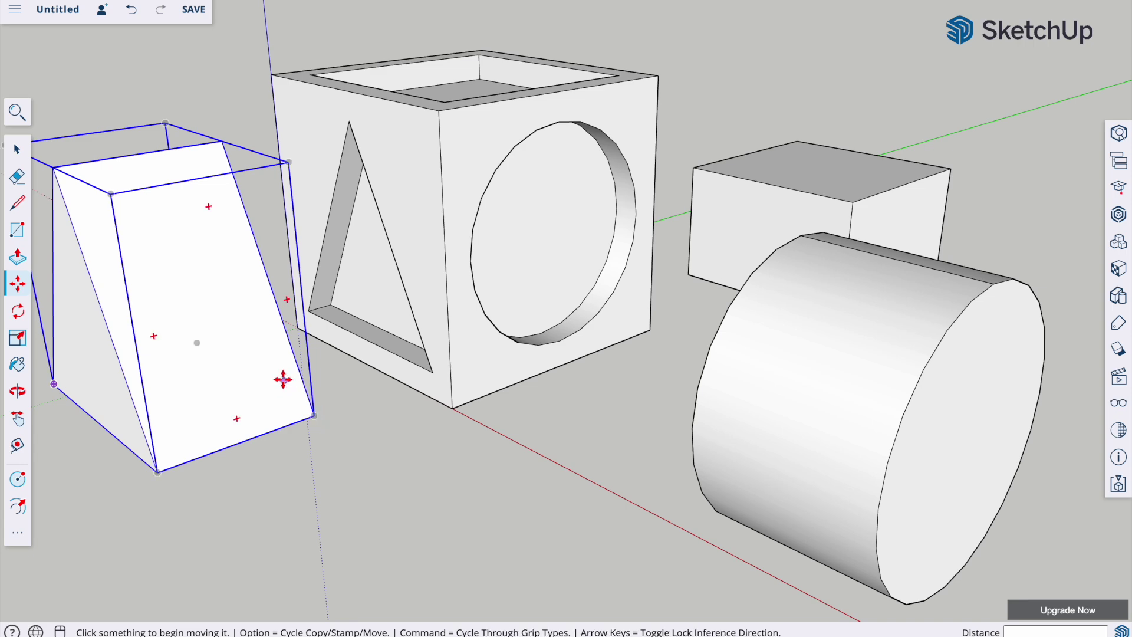
middle_drag(277, 374, 791, 430)
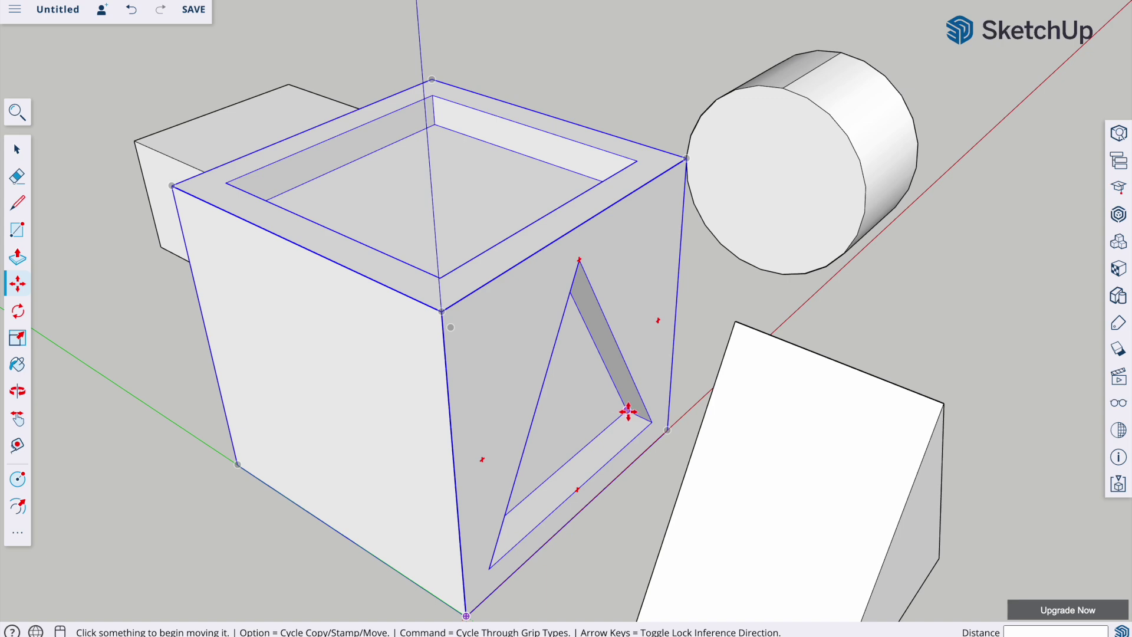
middle_drag(627, 413, 497, 458)
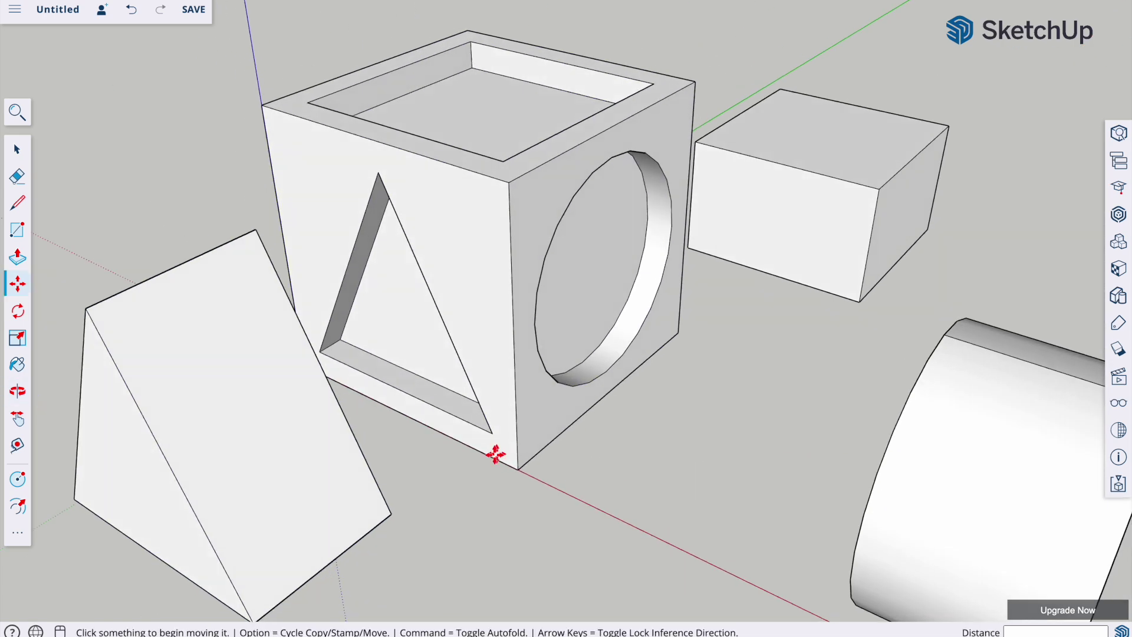
click(394, 513)
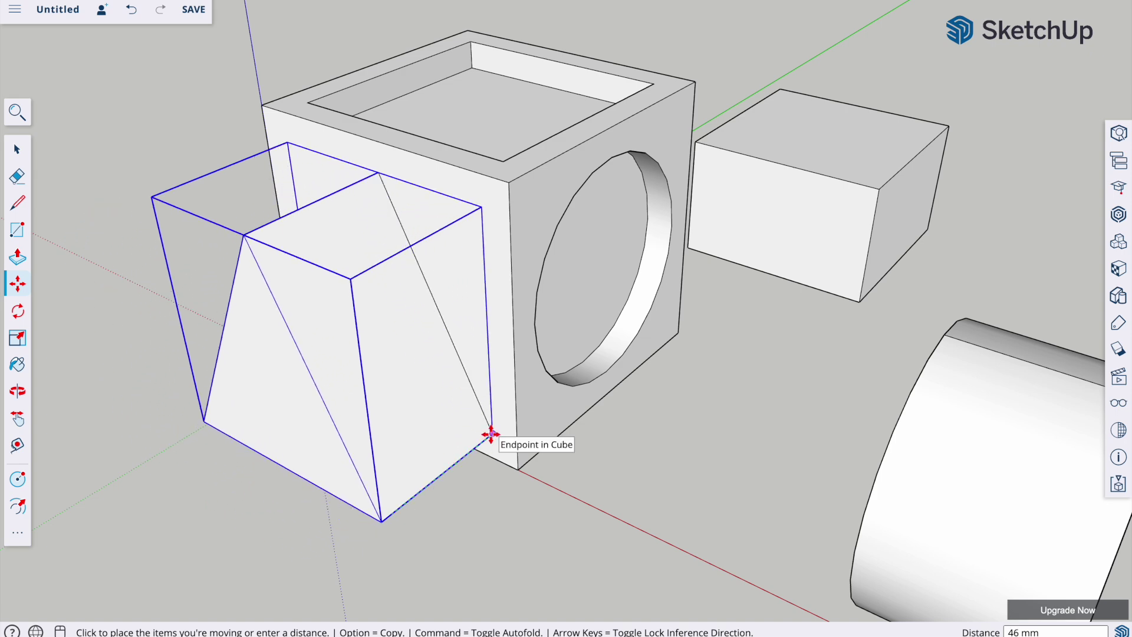
middle_drag(437, 435, 774, 427)
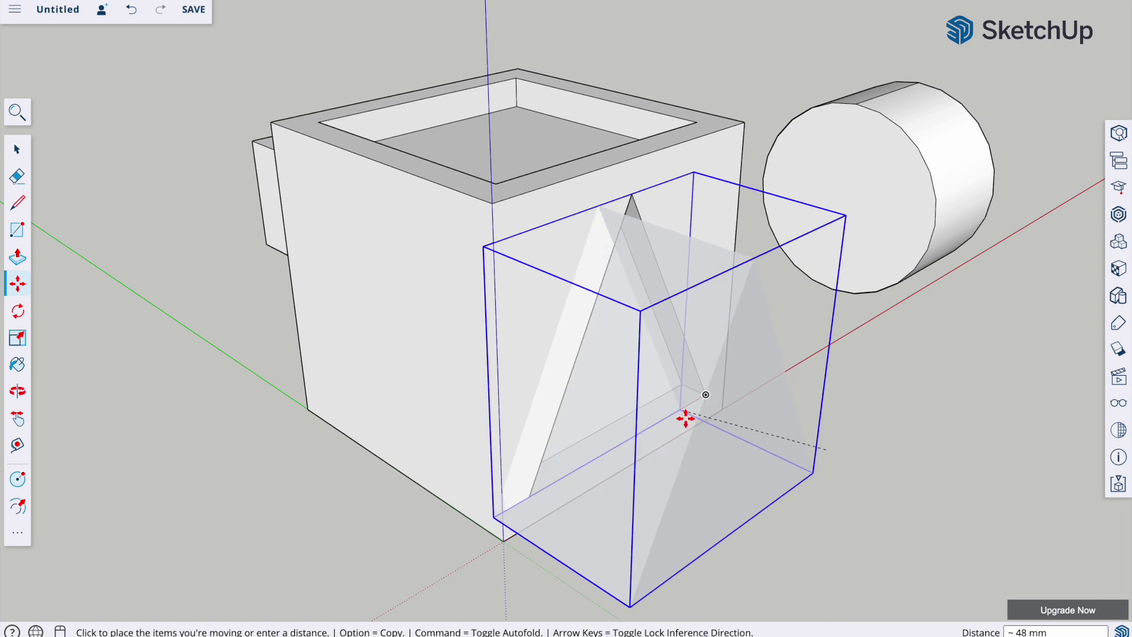
scroll(684, 417, up, 3)
scroll(684, 417, up, 5)
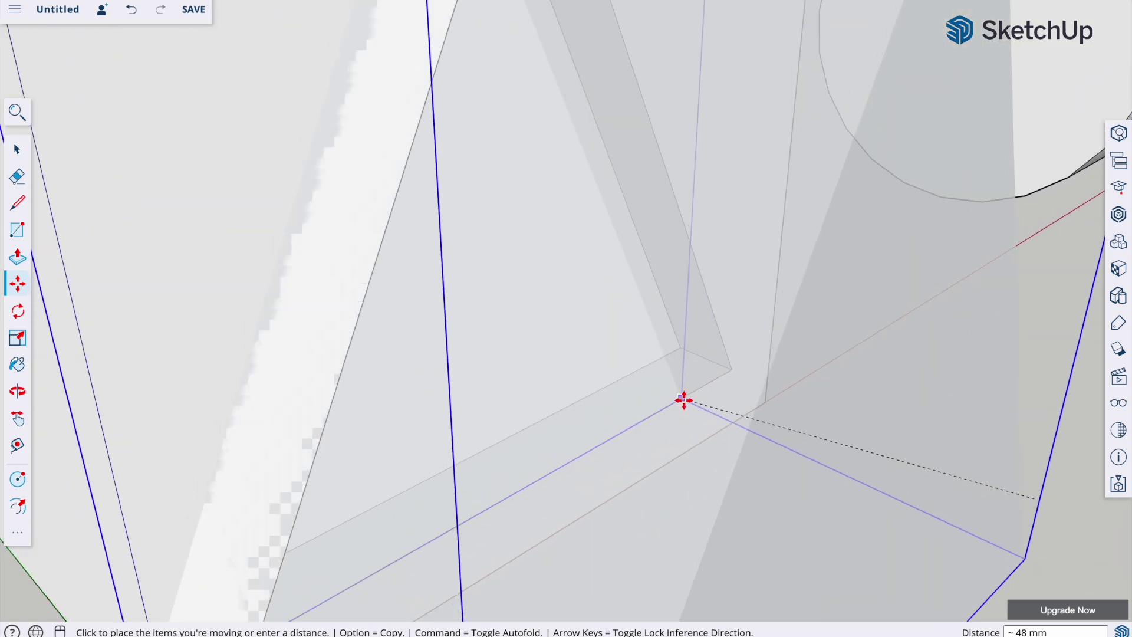
click(680, 349)
scroll(776, 427, up, 3)
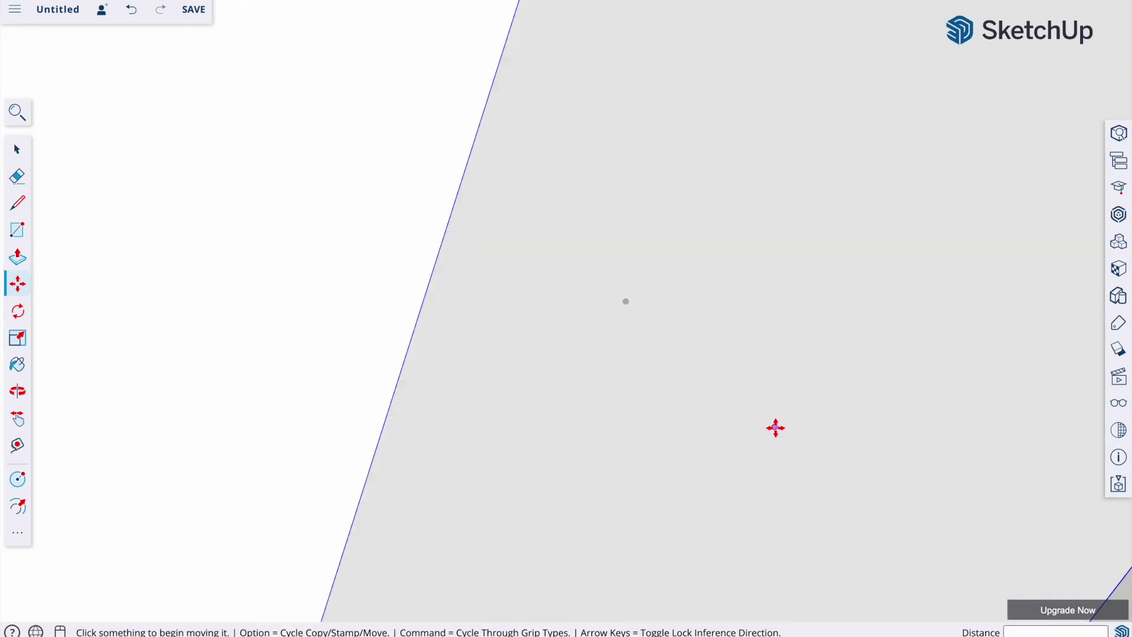
scroll(776, 427, down, 6)
scroll(775, 427, down, 5)
Step: Move the cylinder by its circle endpoint and snap it to the round hole's top endpoint
middle_drag(837, 417, 568, 405)
scroll(614, 441, up, 3)
scroll(614, 441, down, 3)
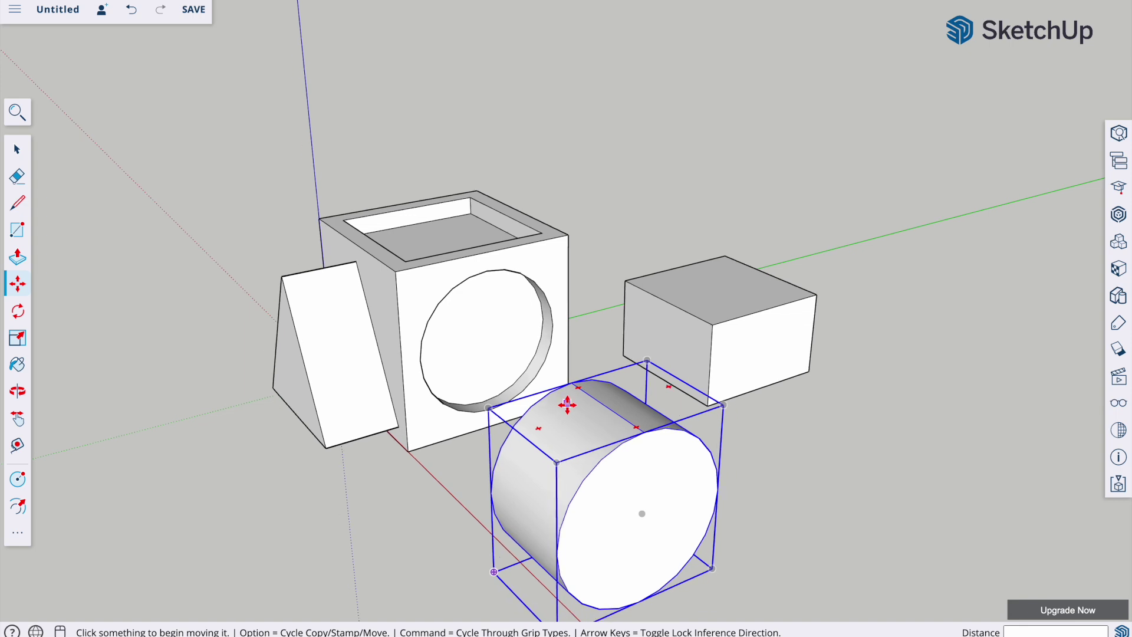
scroll(566, 406, up, 3)
scroll(567, 405, up, 2)
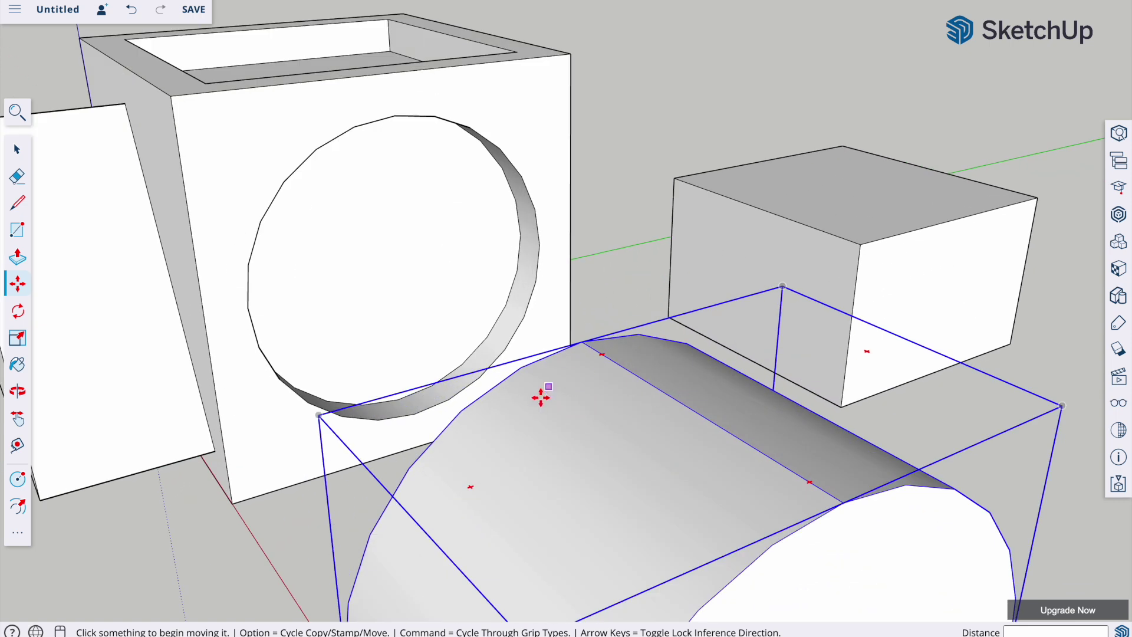
scroll(539, 453, up, 2)
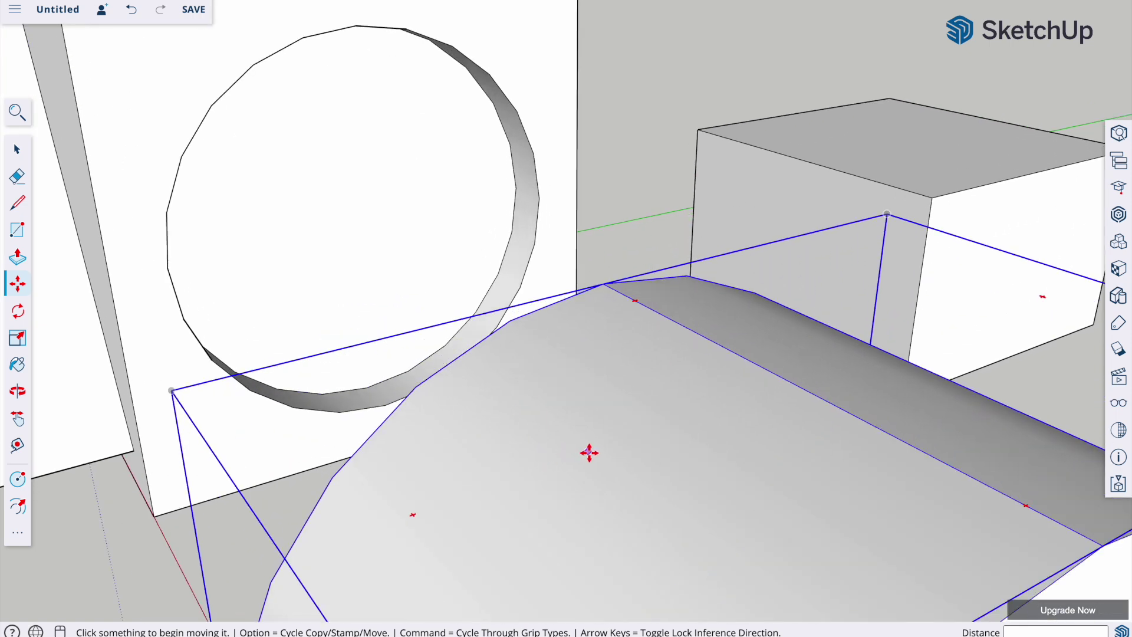
middle_drag(590, 452, 505, 519)
scroll(543, 381, up, 3)
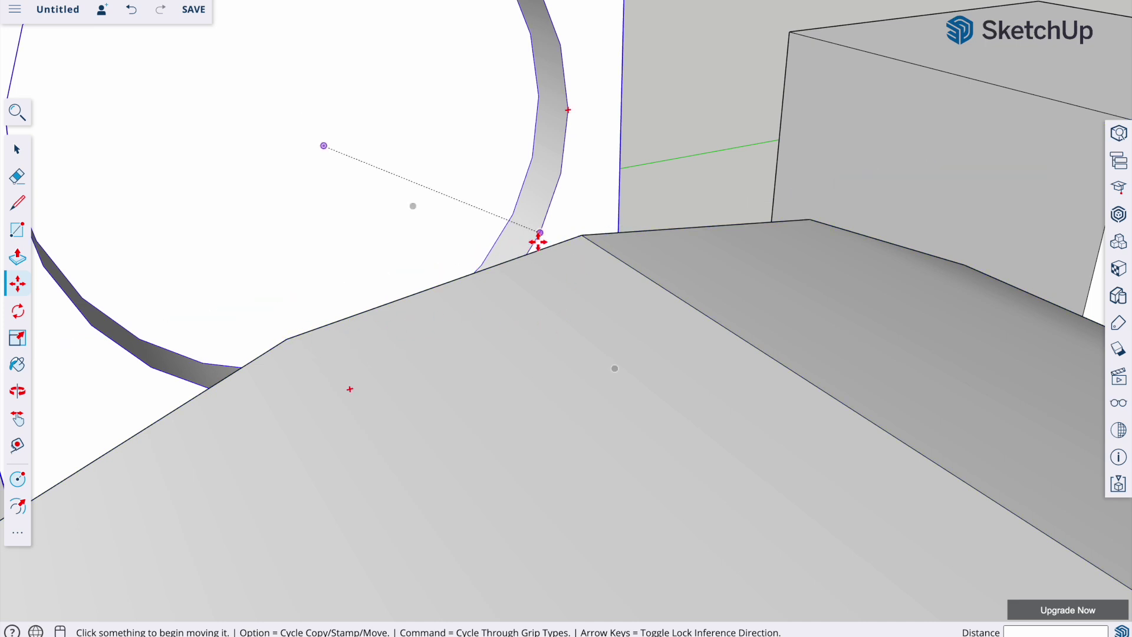
middle_drag(576, 240, 523, 284)
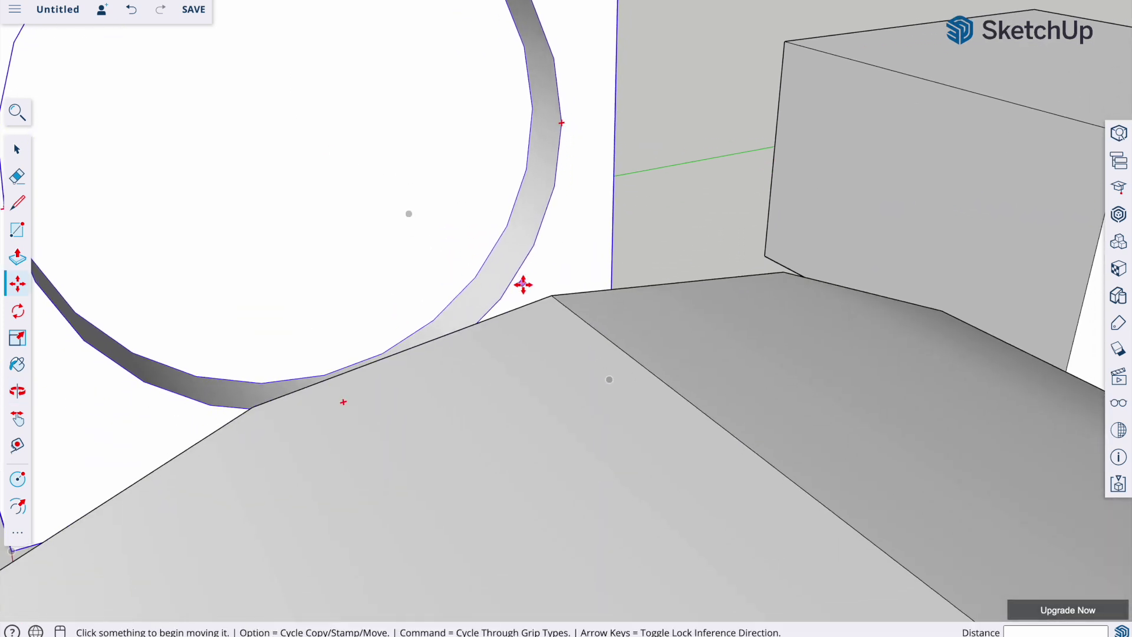
click(552, 298)
middle_drag(366, 291, 476, 412)
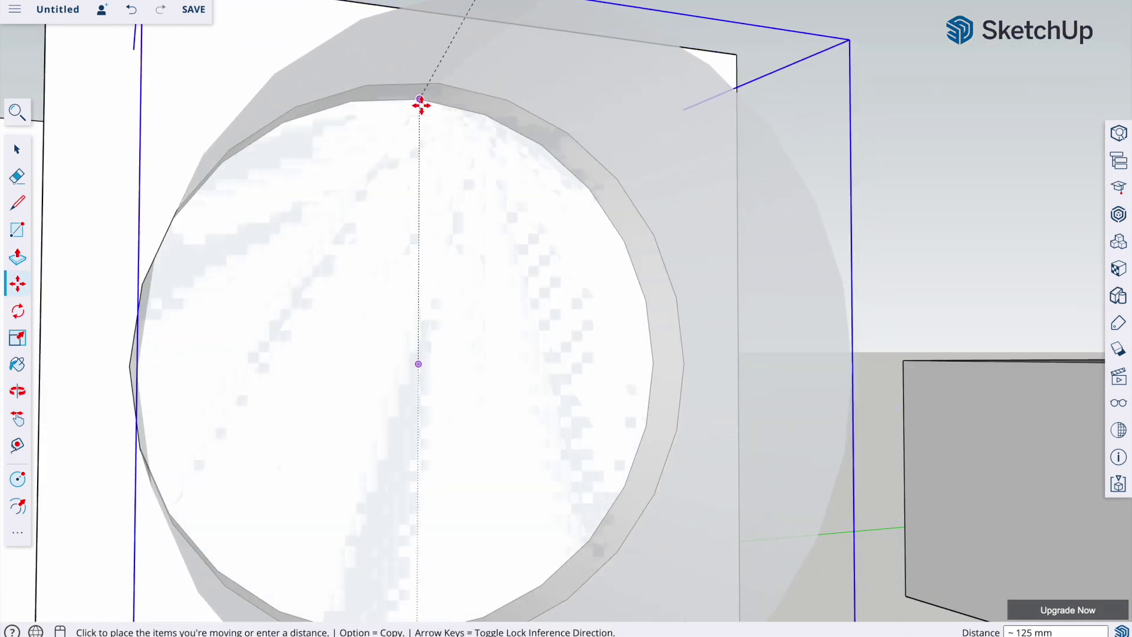
scroll(431, 101, up, 6)
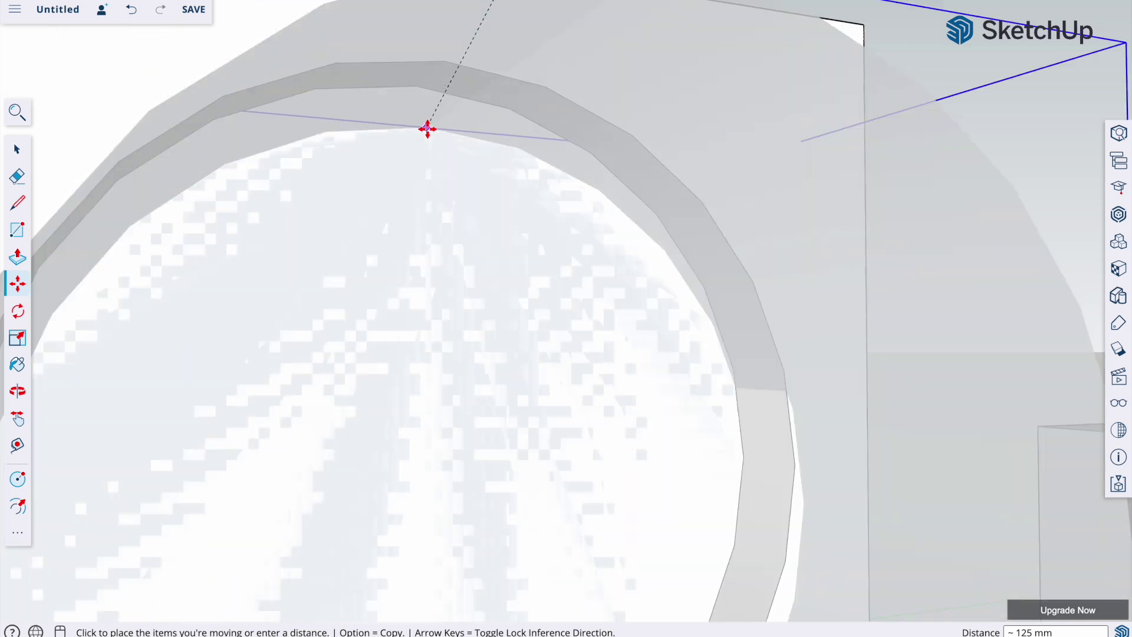
scroll(428, 128, up, 5)
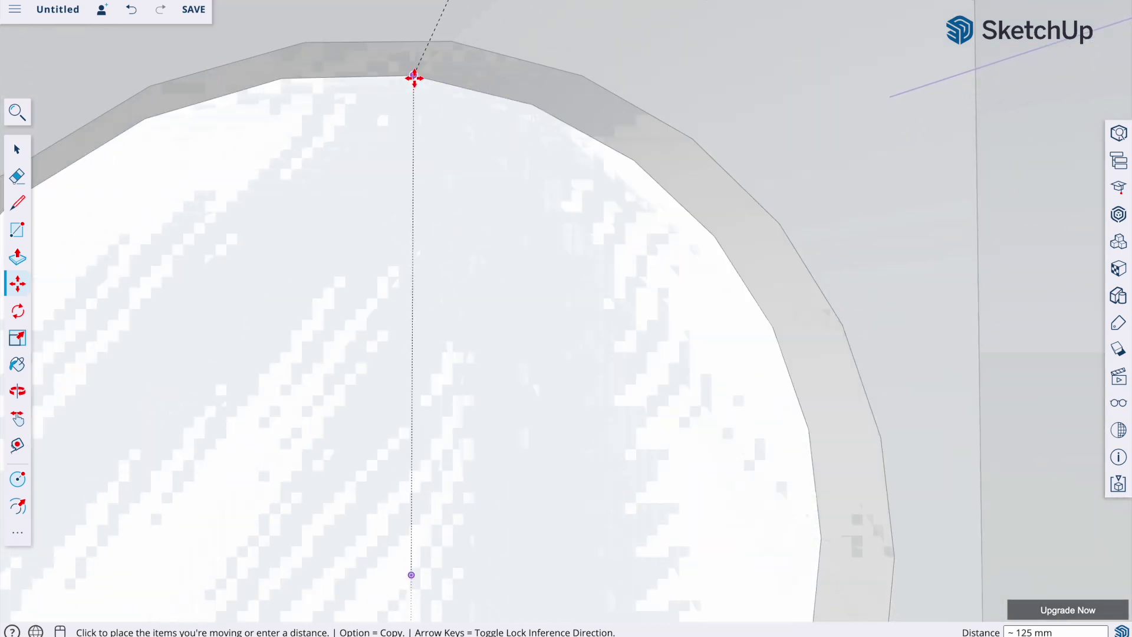
click(414, 77)
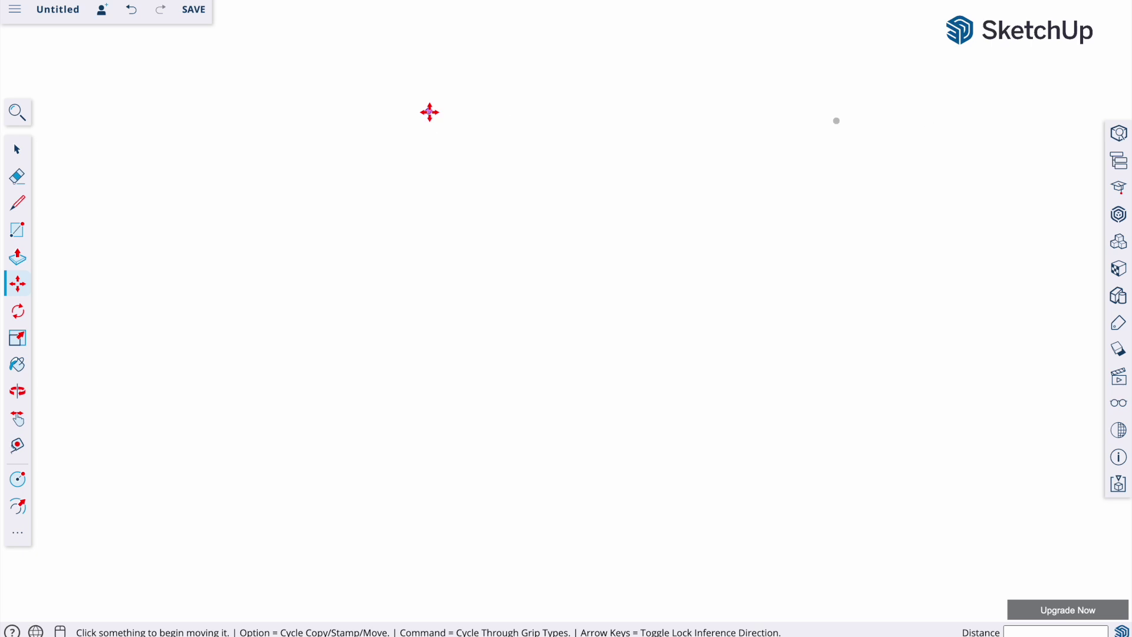
scroll(430, 112, down, 6)
middle_drag(430, 112, 633, 347)
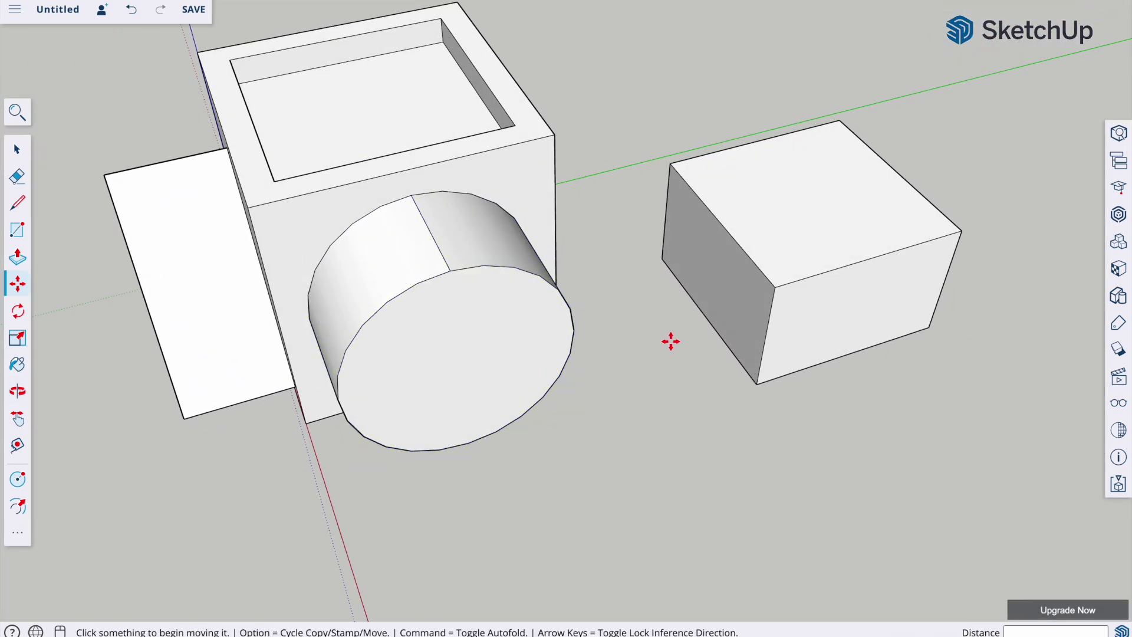
middle_drag(744, 339, 687, 450)
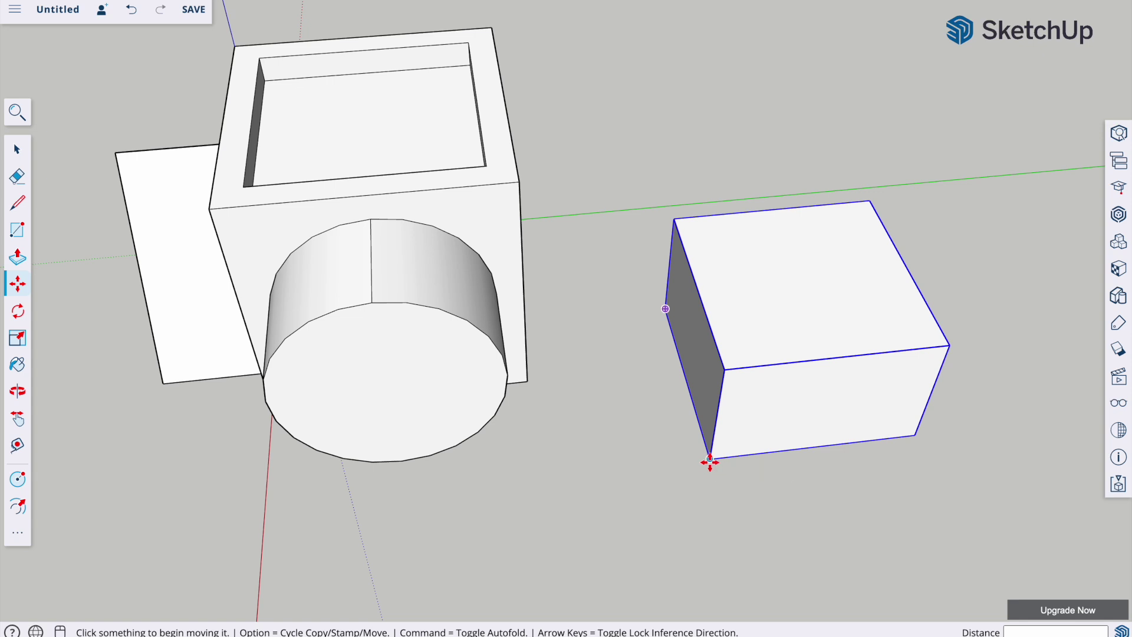
Step: Move the rectangular block by its corner and snap it into the top opening's inner corner
click(710, 460)
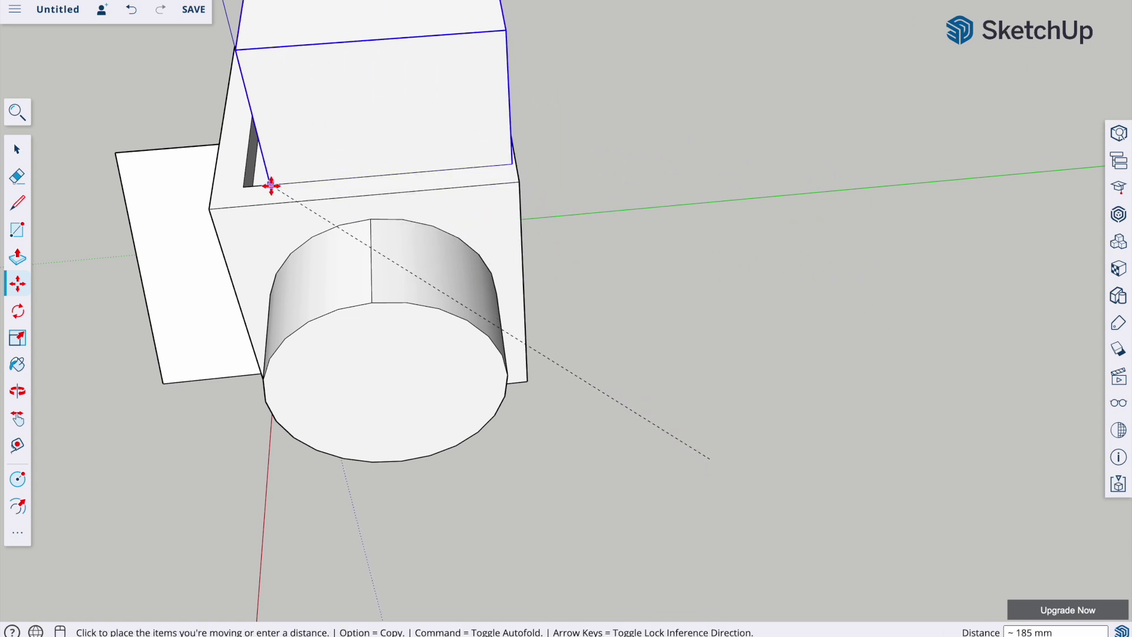
middle_drag(271, 185, 381, 267)
scroll(536, 177, up, 5)
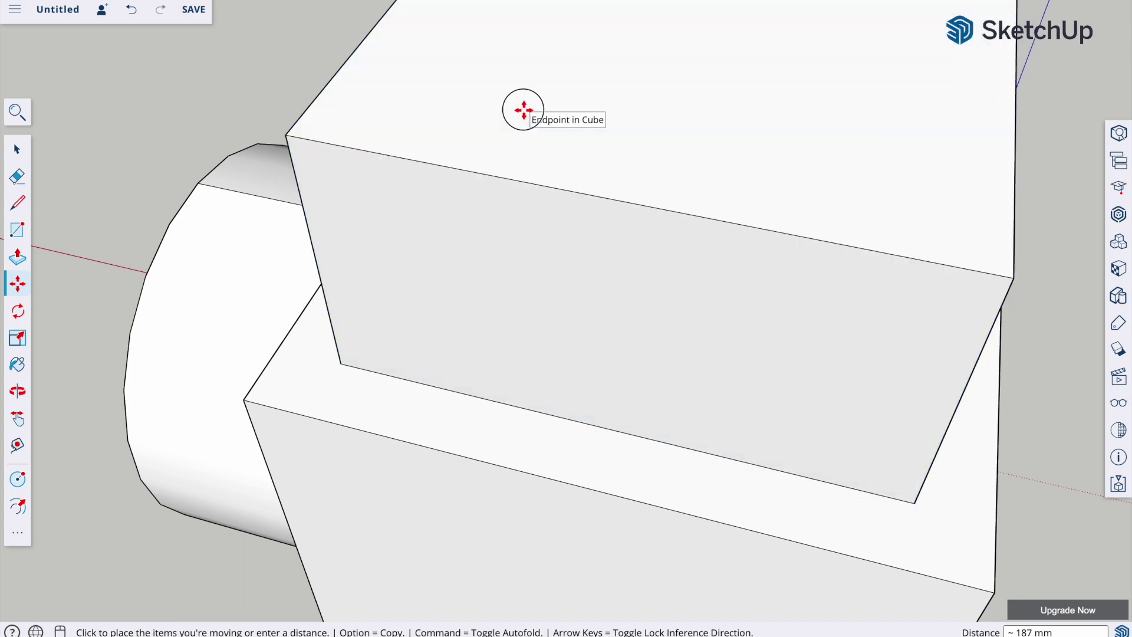
click(525, 110)
scroll(543, 149, up, 5)
scroll(543, 149, down, 8)
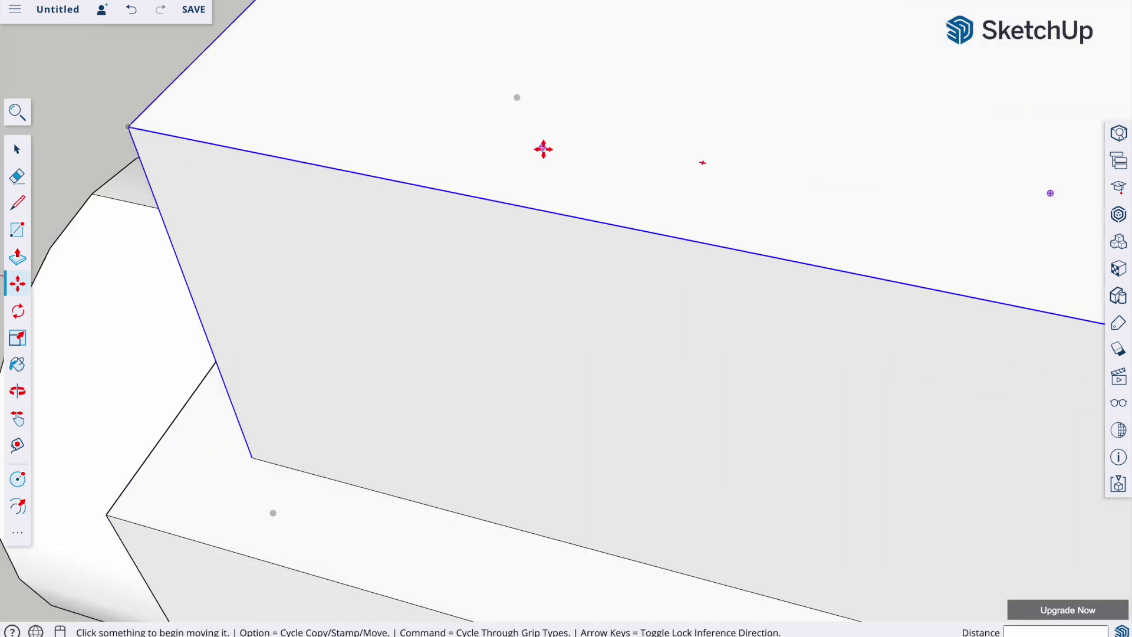
middle_drag(519, 159, 667, 204)
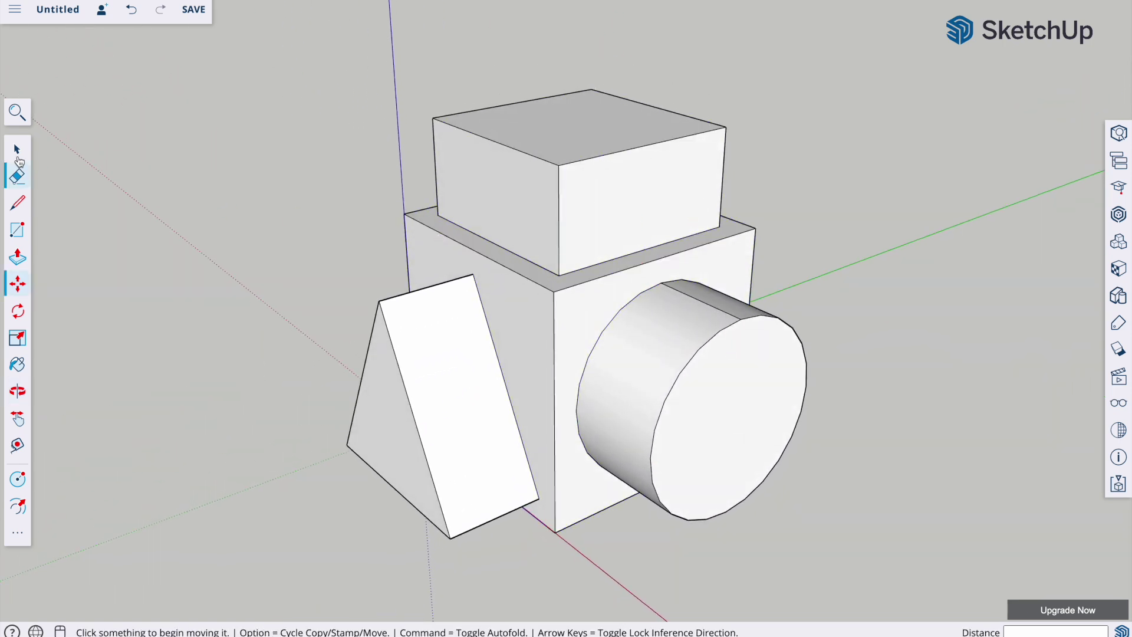
click(16, 149)
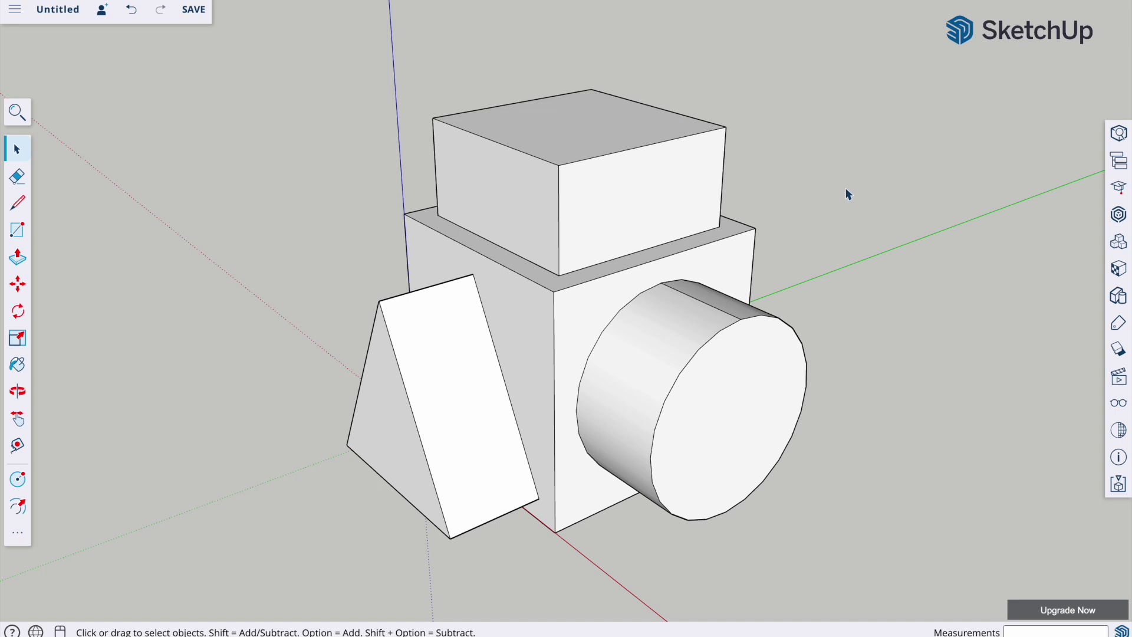
Step: Pick Wood Veneer 02 from the Wood materials and paint the Cube with it
middle_drag(846, 189, 825, 200)
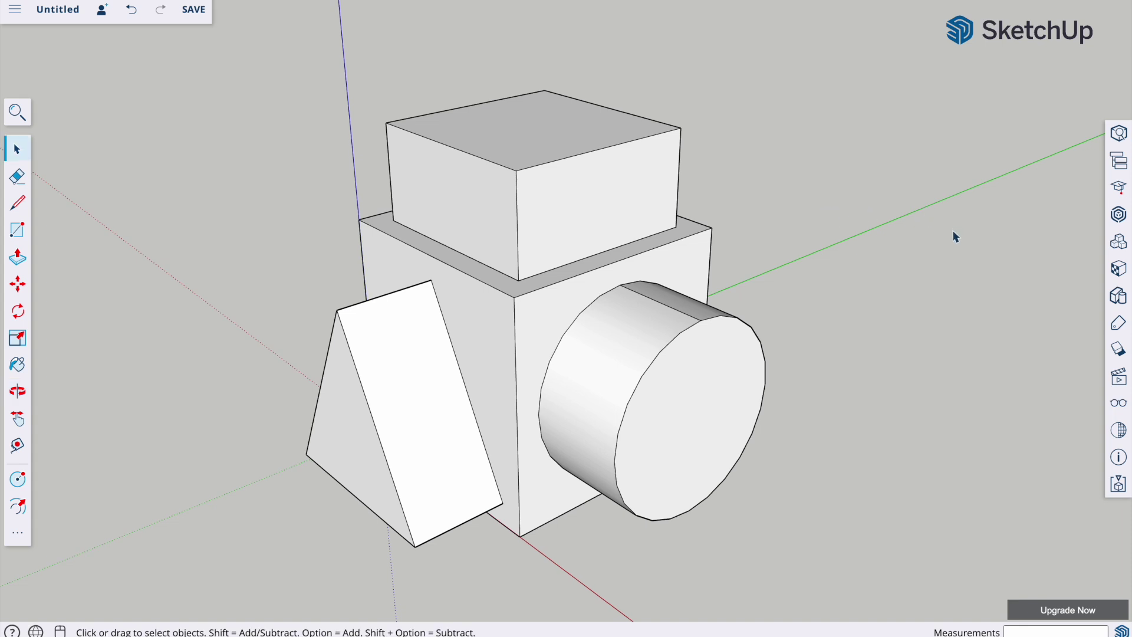
click(1120, 270)
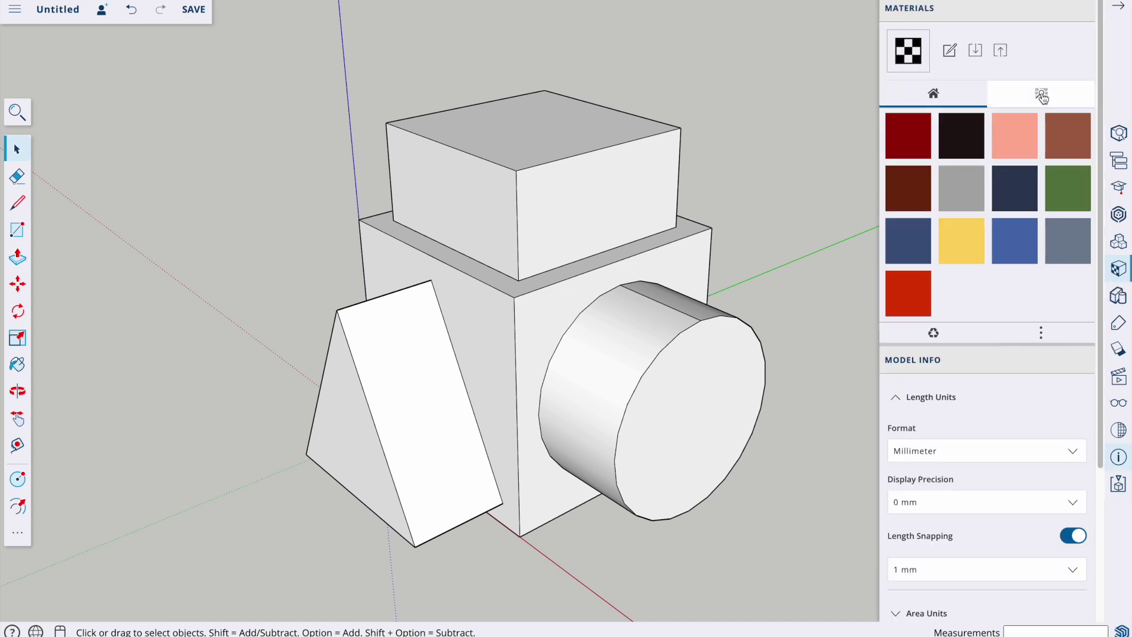
click(1042, 96)
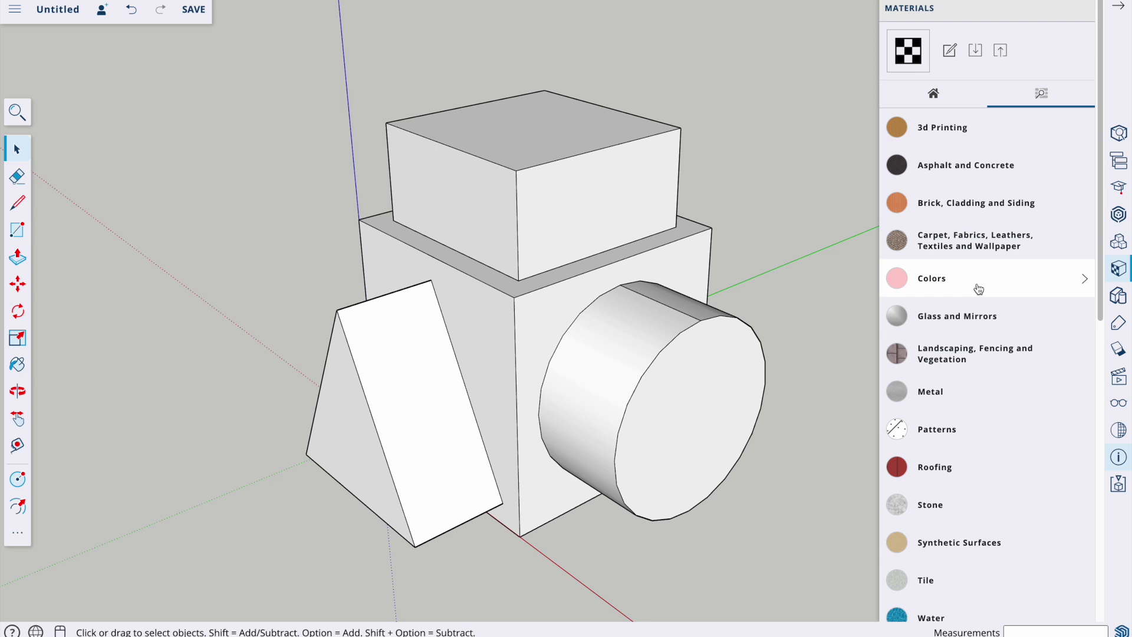
scroll(978, 288, down, 5)
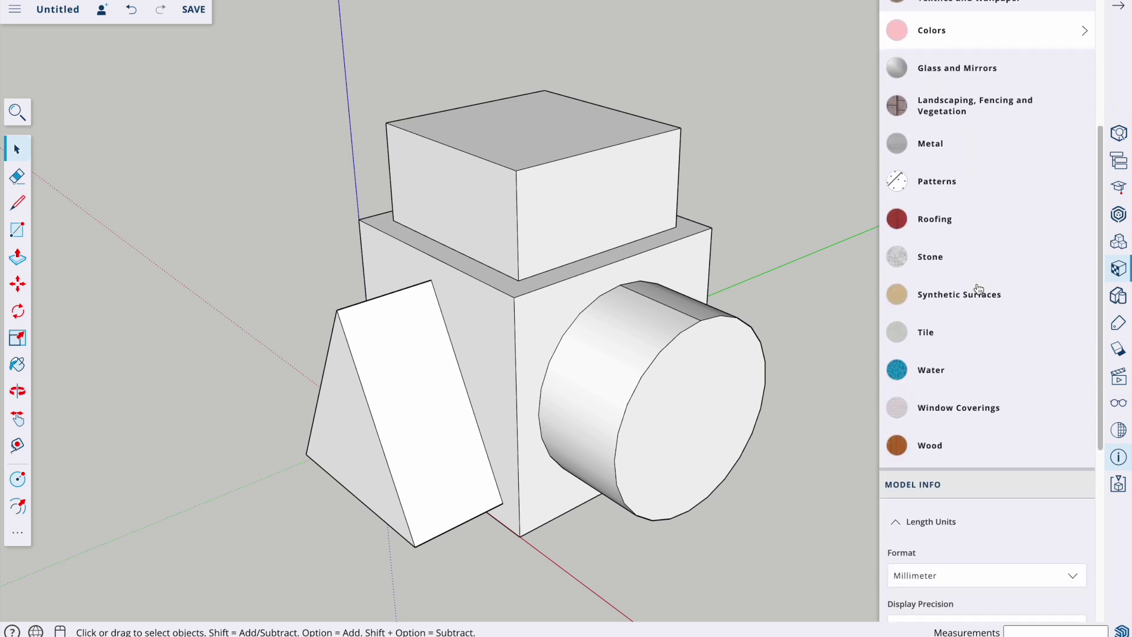
click(940, 412)
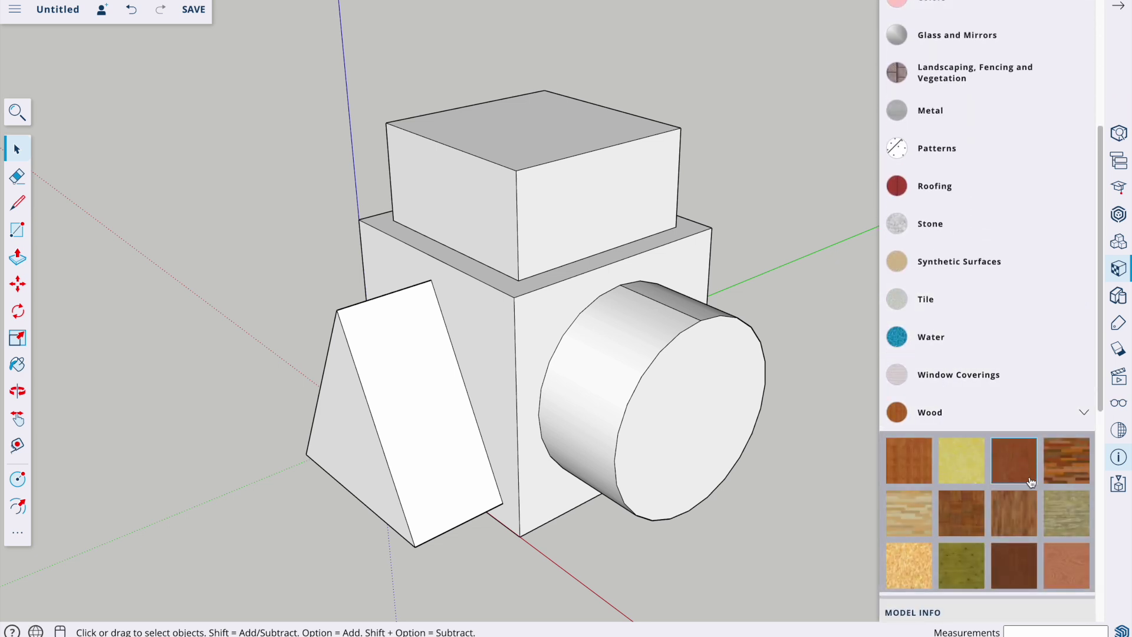
click(1060, 569)
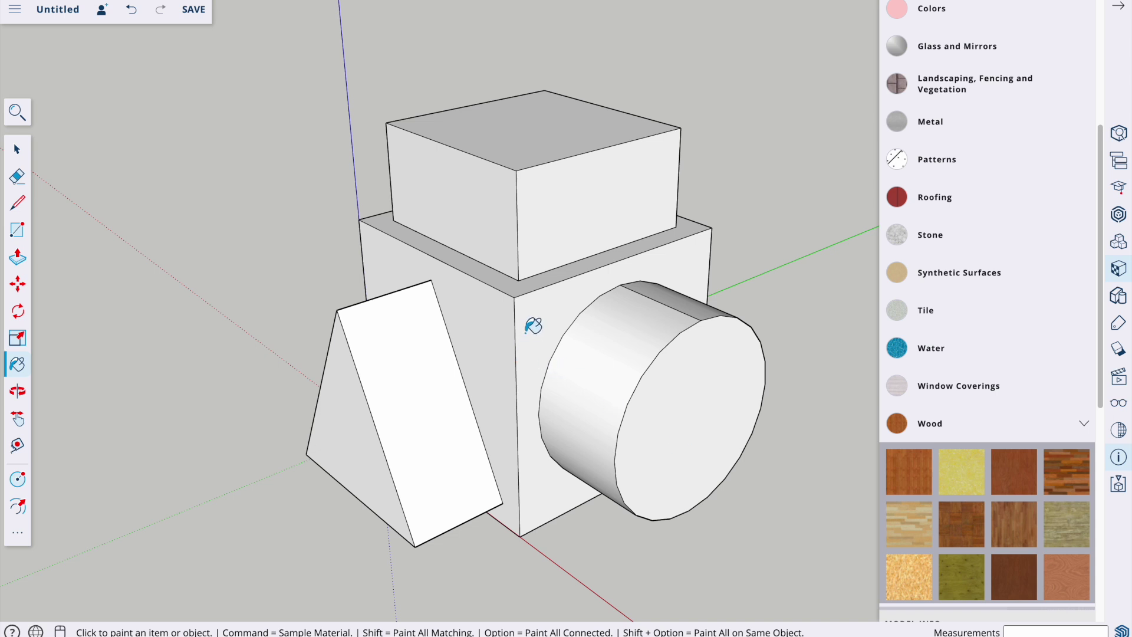
click(534, 305)
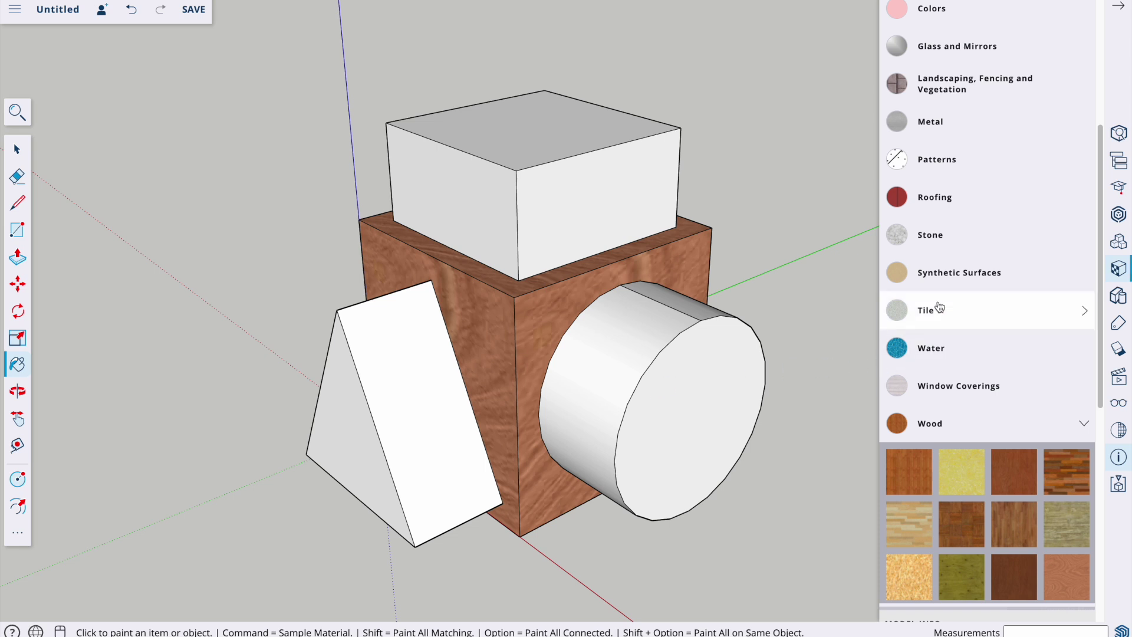
Step: Expand the Colors swatches and paint the top block red
scroll(940, 305, up, 3)
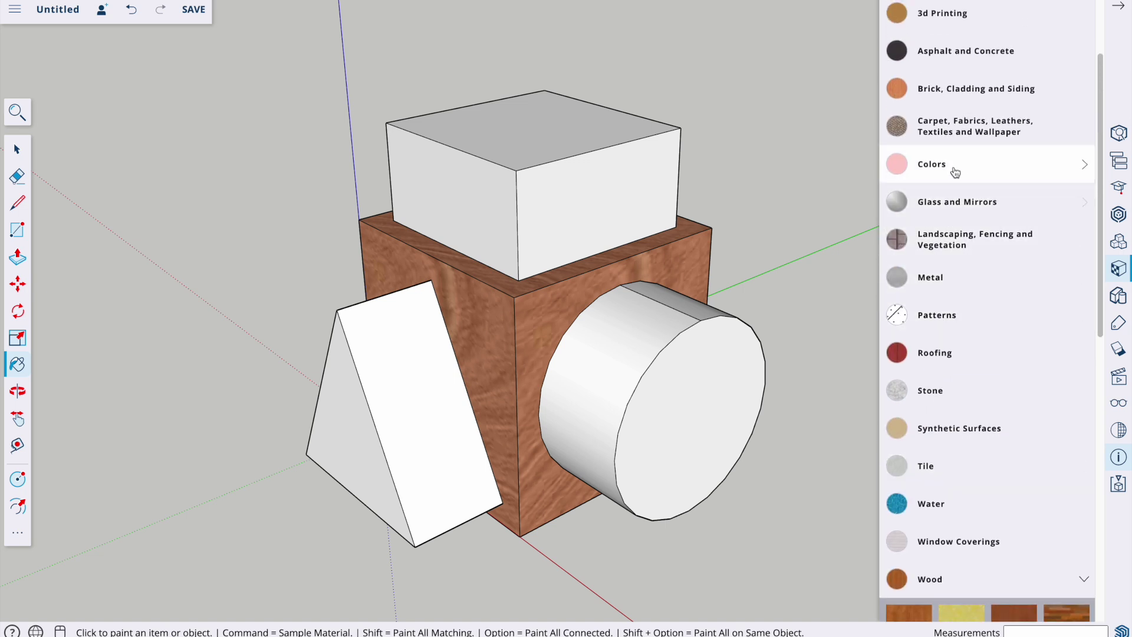
click(967, 168)
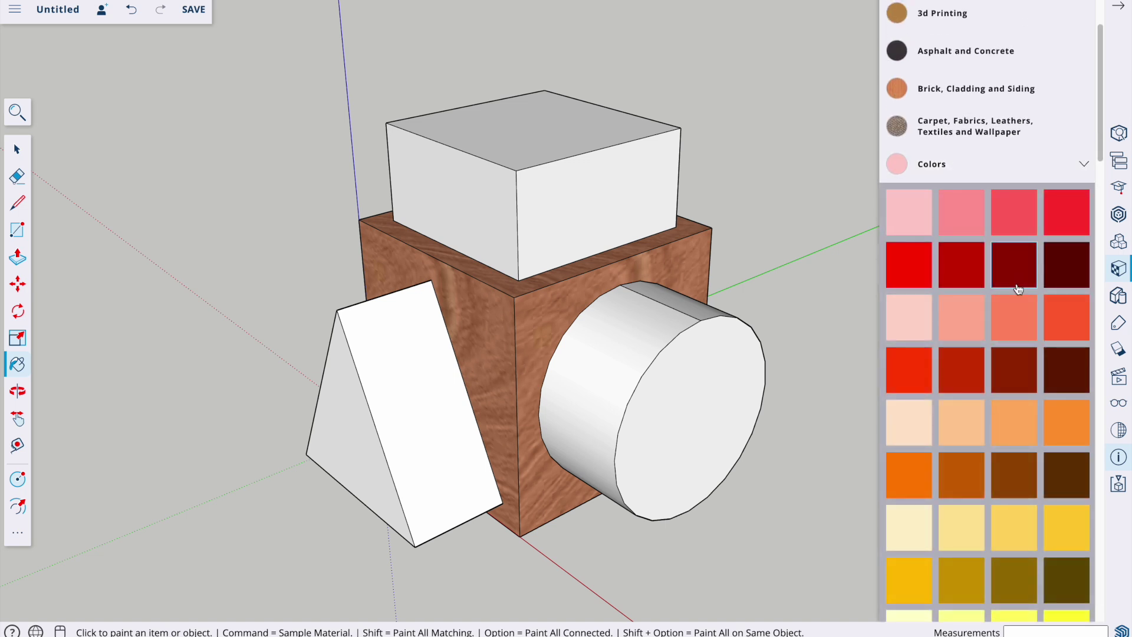
scroll(1019, 287, down, 3)
scroll(1018, 290, down, 2)
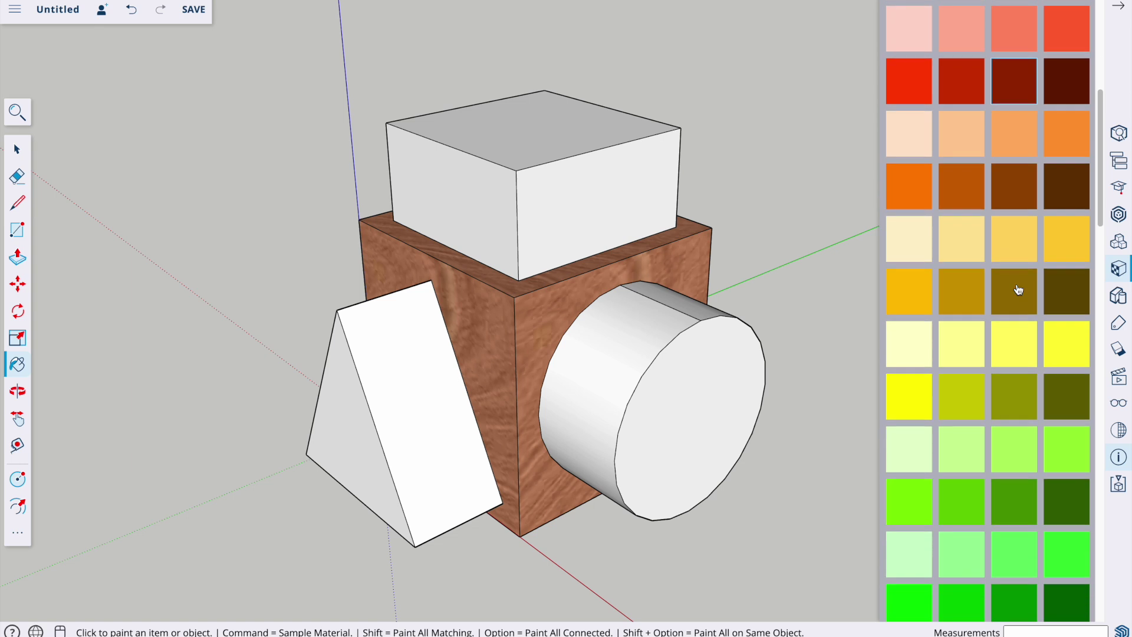
scroll(1018, 289, down, 6)
scroll(1018, 290, up, 6)
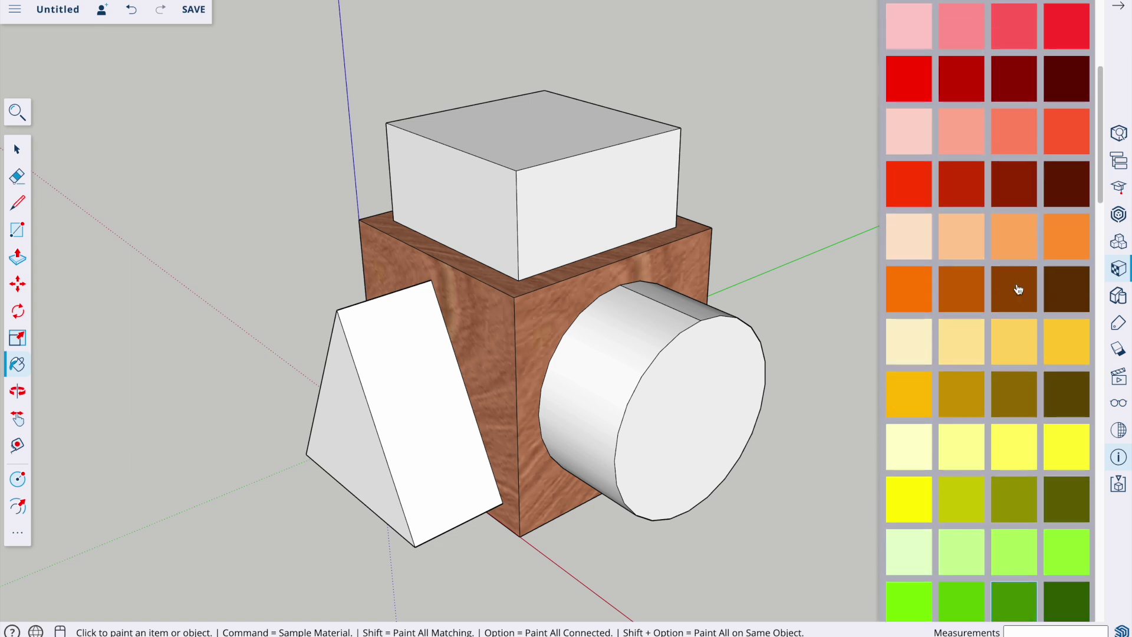
scroll(1018, 290, down, 7)
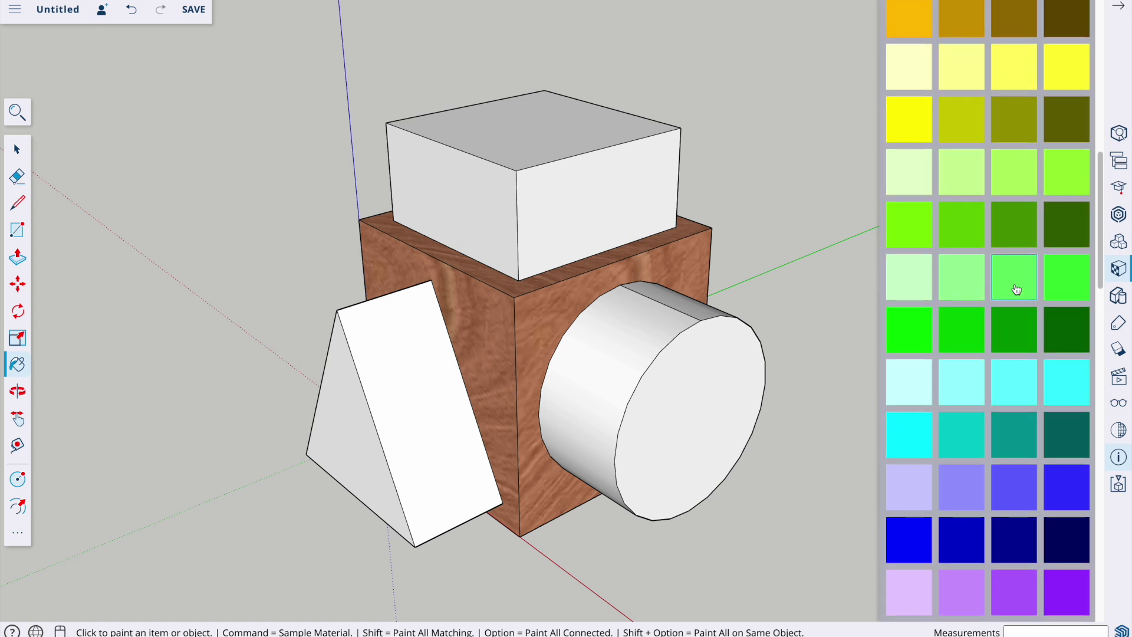
scroll(1014, 283, up, 2)
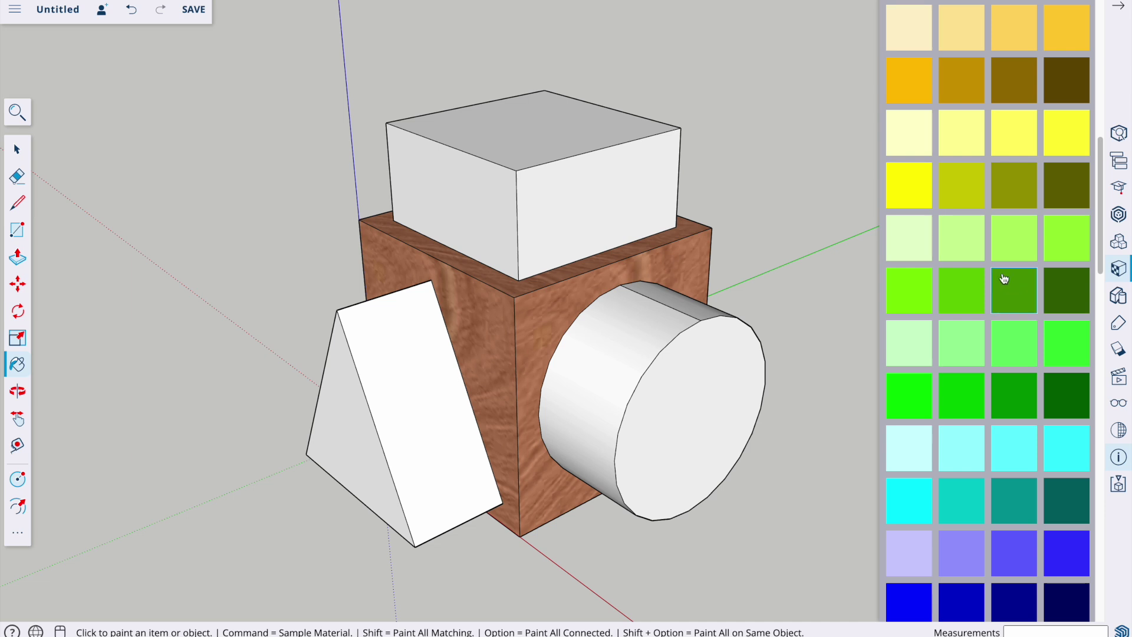
scroll(1005, 279, up, 6)
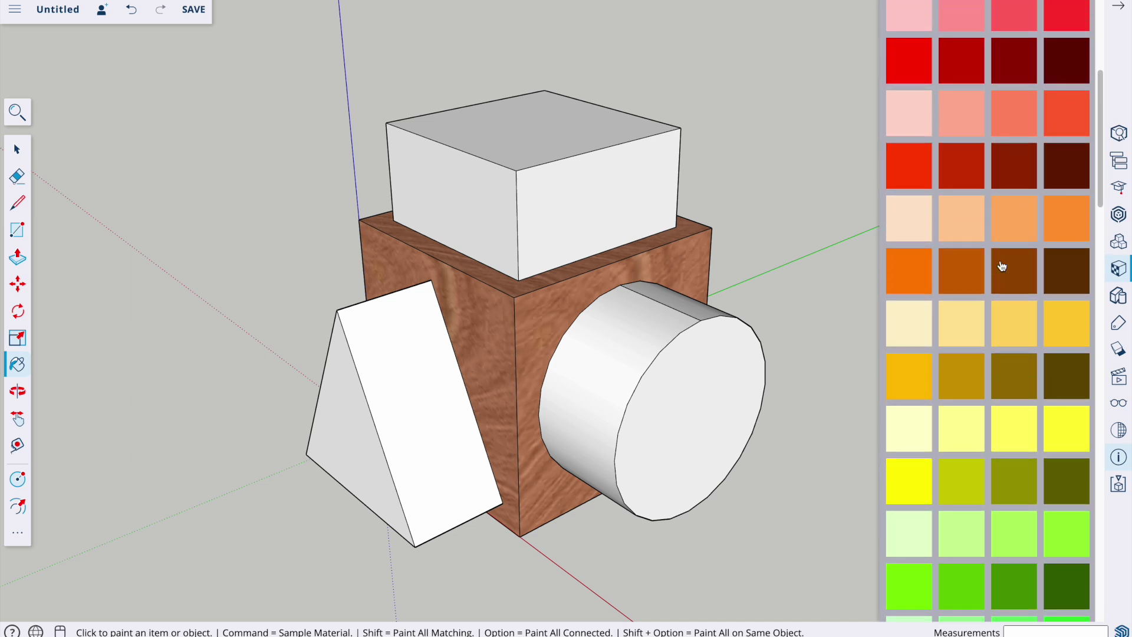
scroll(1002, 266, up, 4)
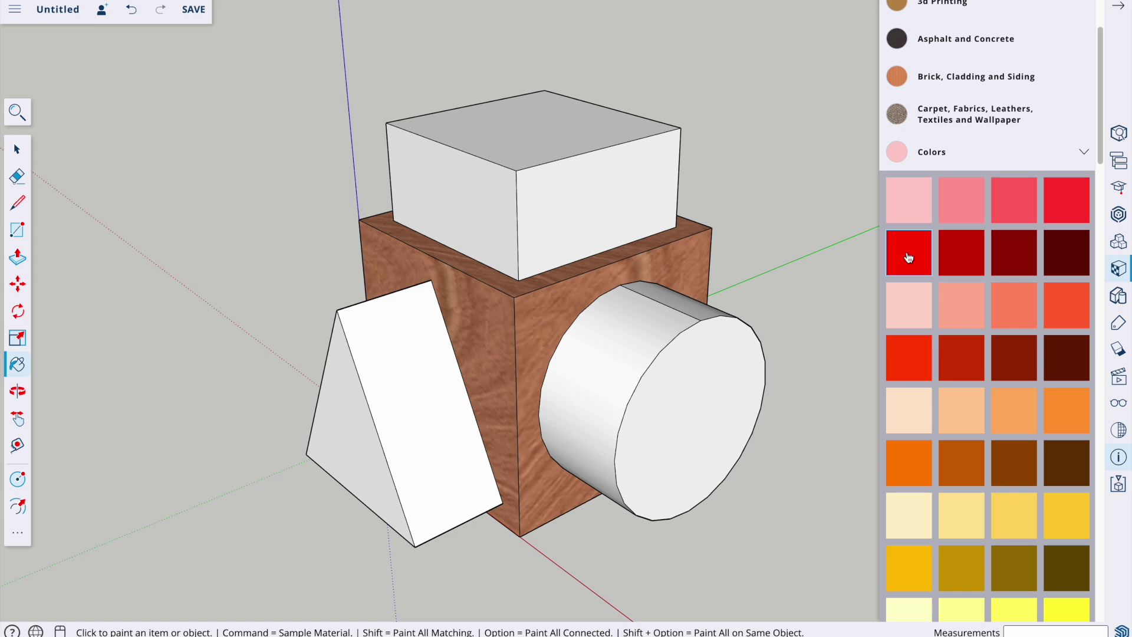
click(571, 187)
Step: Paint the triangular prism green and the cylinder blue, then close the Materials panel
scroll(941, 348, down, 7)
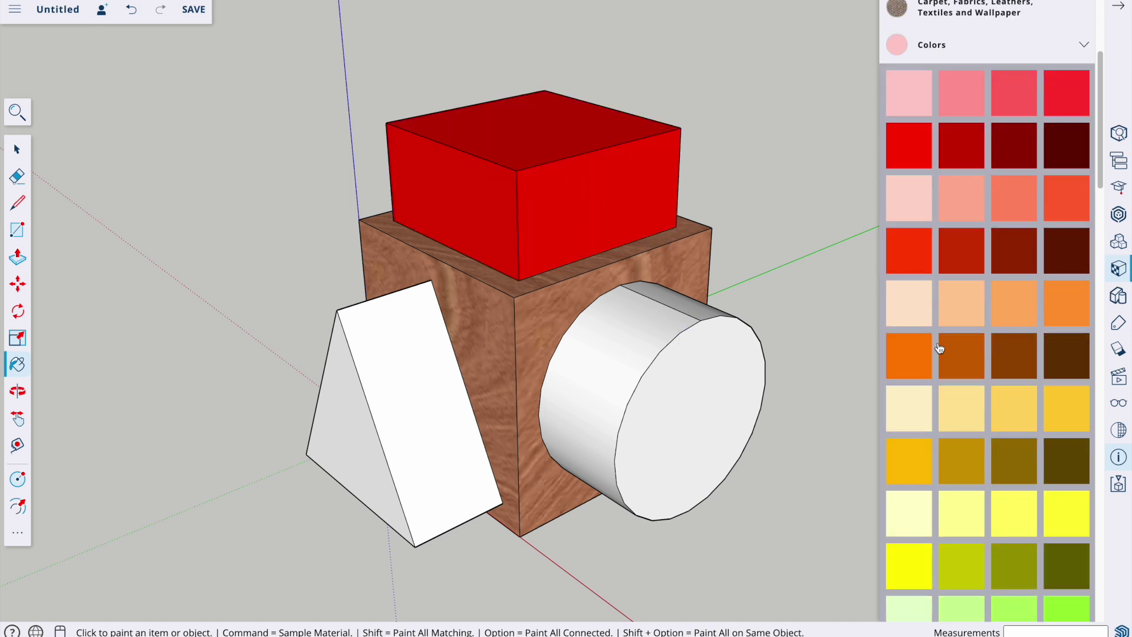
scroll(940, 348, down, 2)
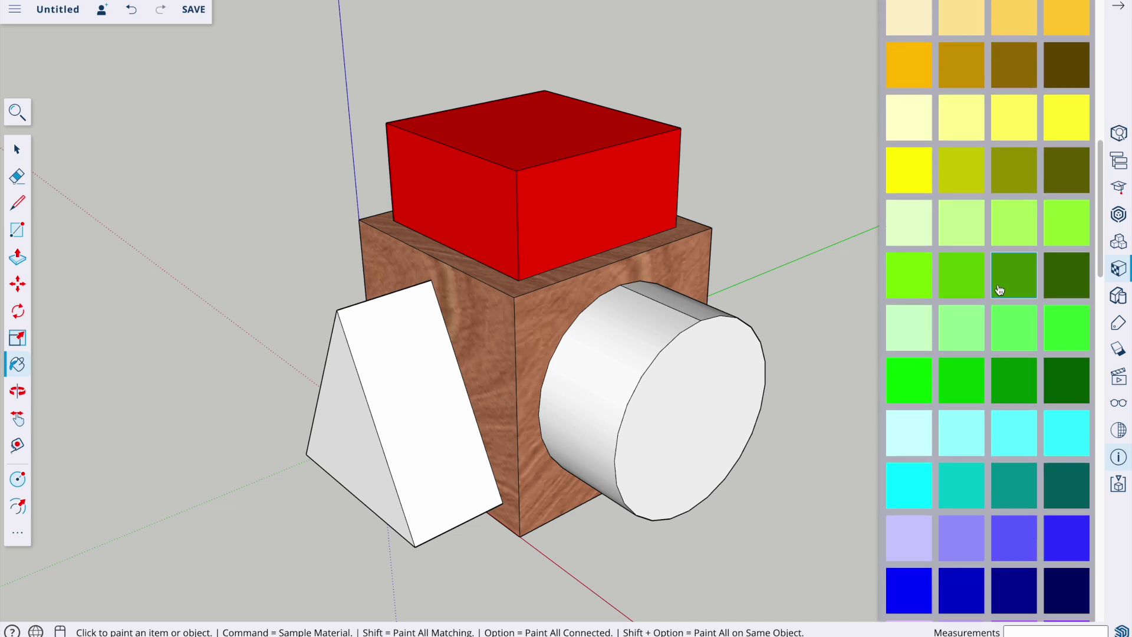
click(447, 383)
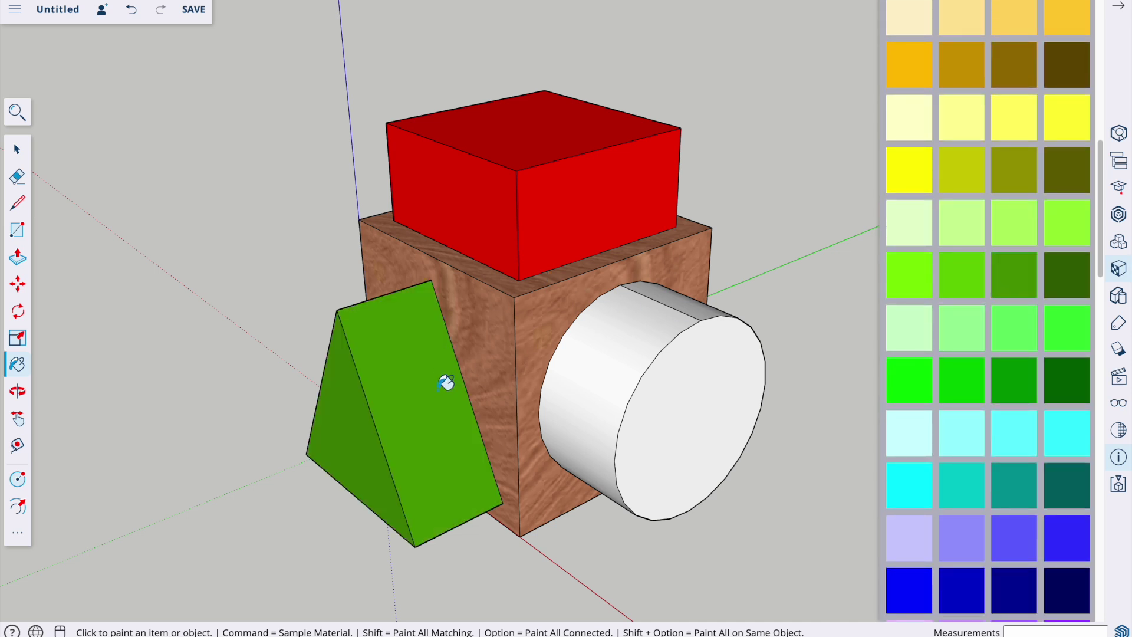
scroll(963, 476, down, 1)
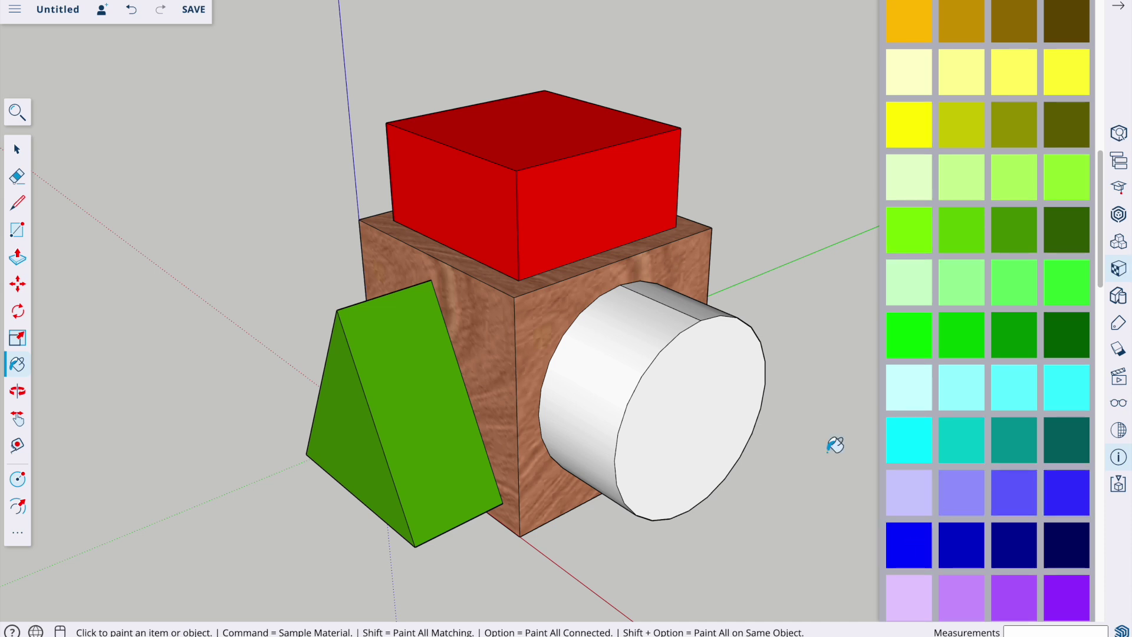
click(688, 398)
mouse_move(763, 430)
middle_down()
mouse_move(720, 430)
mouse_move(743, 391)
mouse_move(767, 385)
mouse_move(749, 378)
middle_up()
click(17, 150)
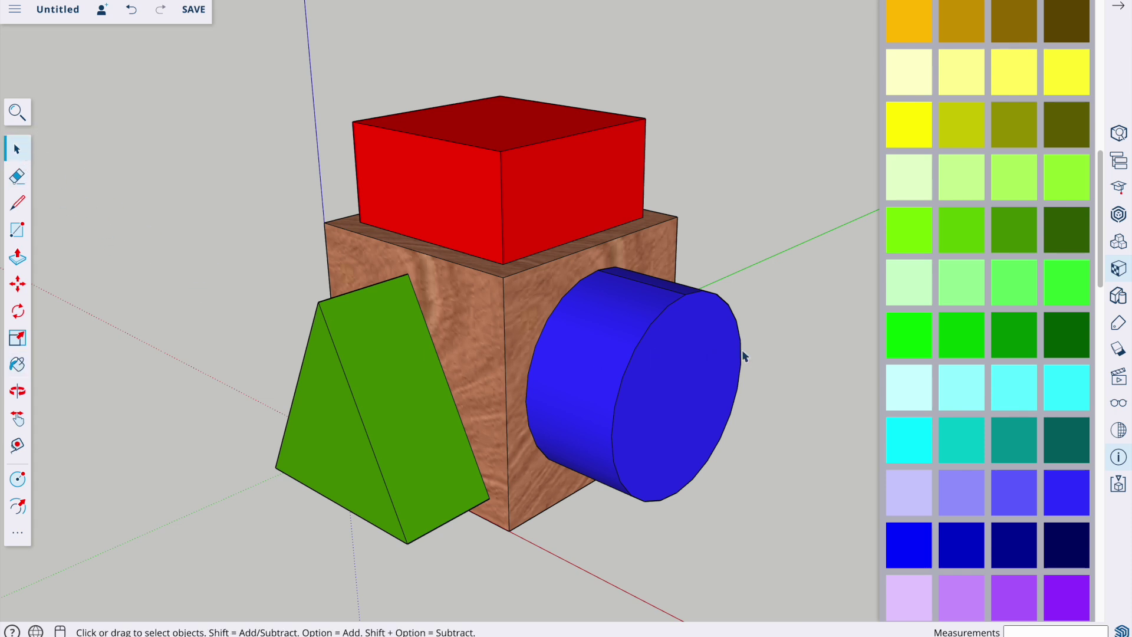
click(1119, 10)
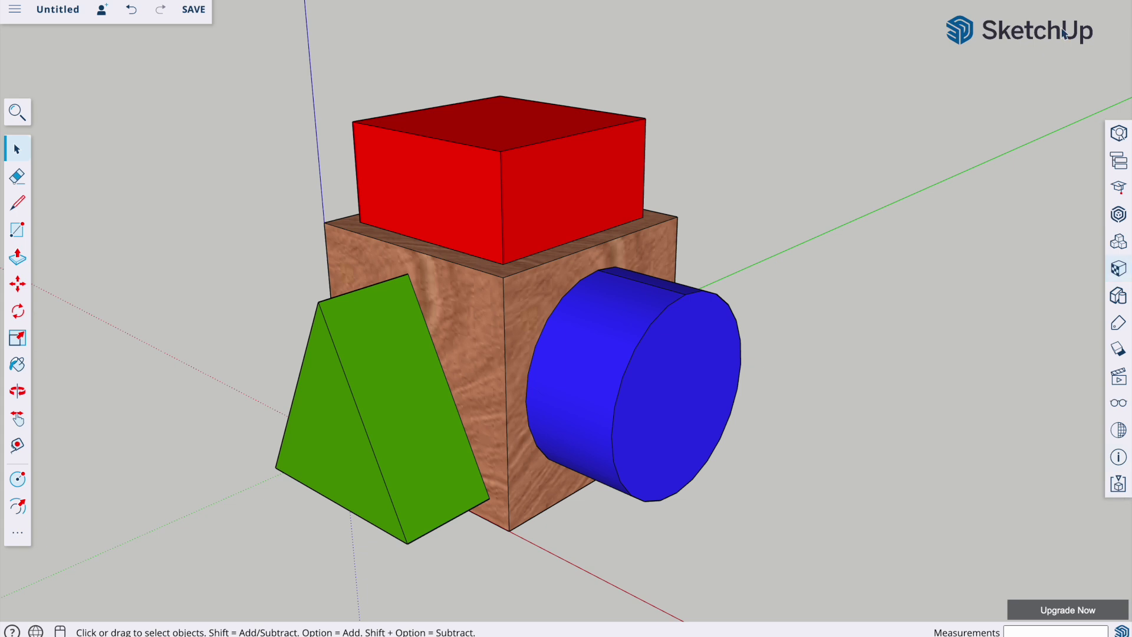
mouse_move(288, 329)
middle_down()
mouse_move(298, 321)
mouse_move(273, 329)
middle_up()
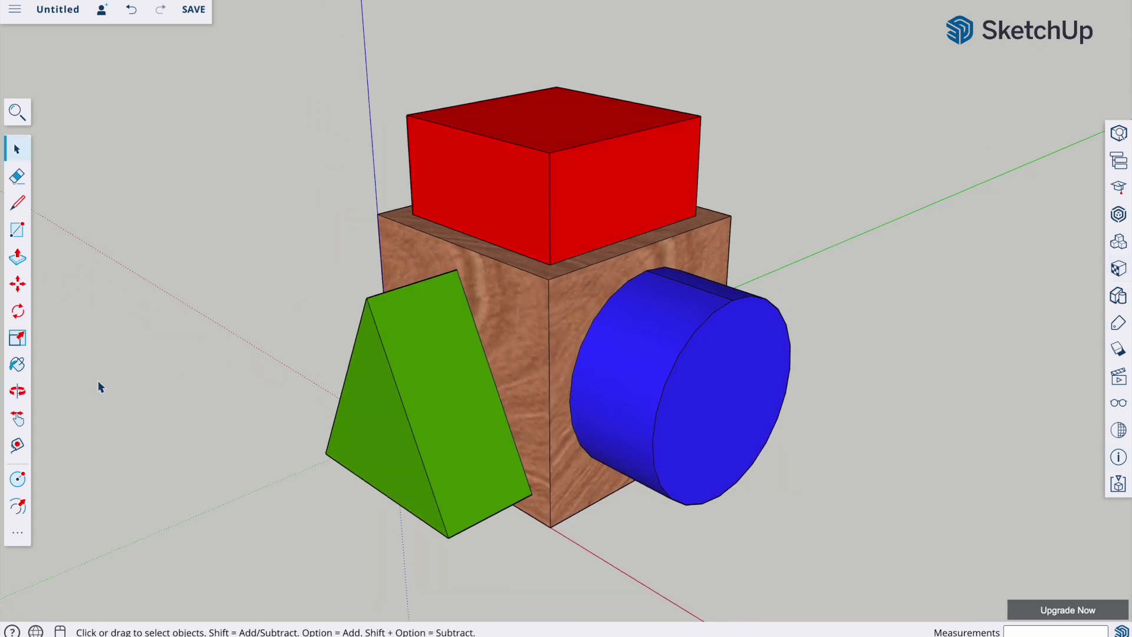
click(18, 286)
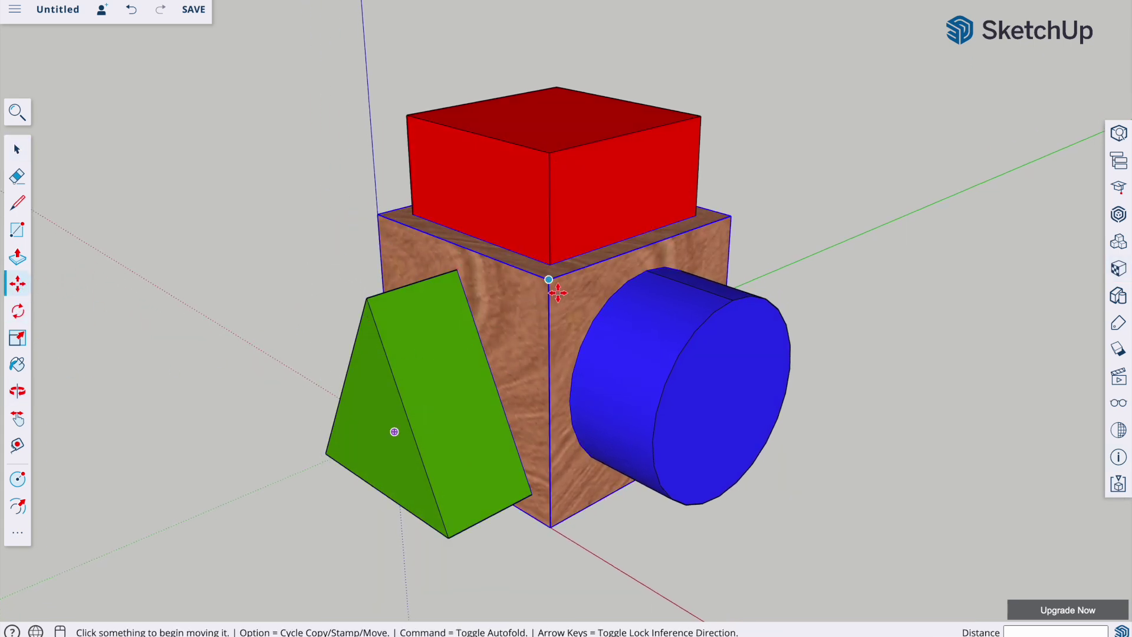
click(455, 356)
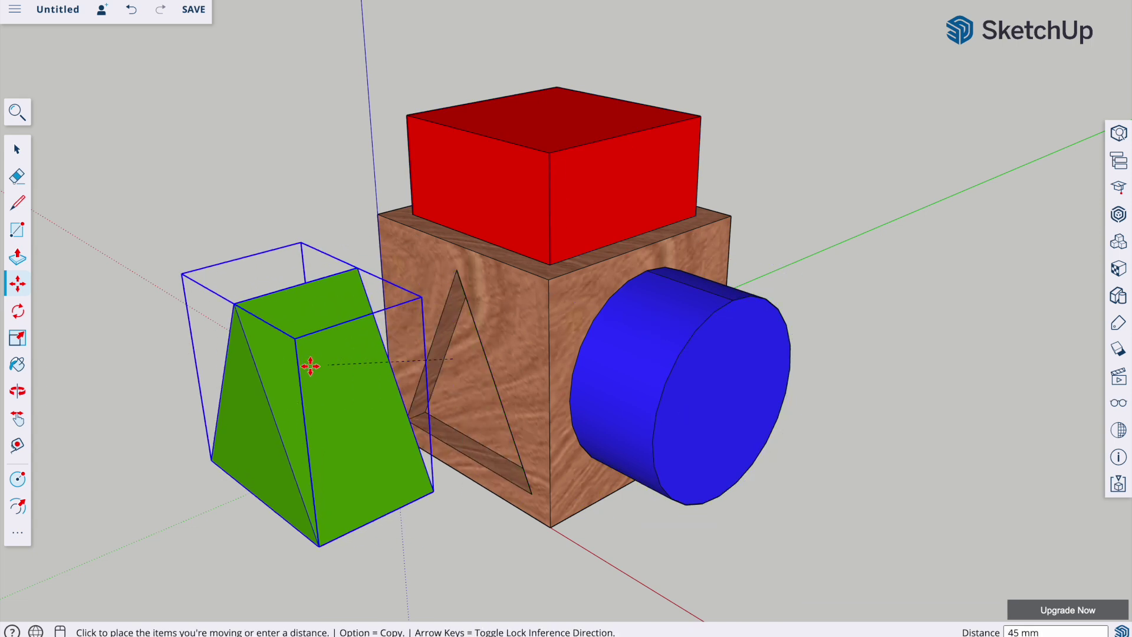
click(317, 367)
click(582, 232)
click(446, 141)
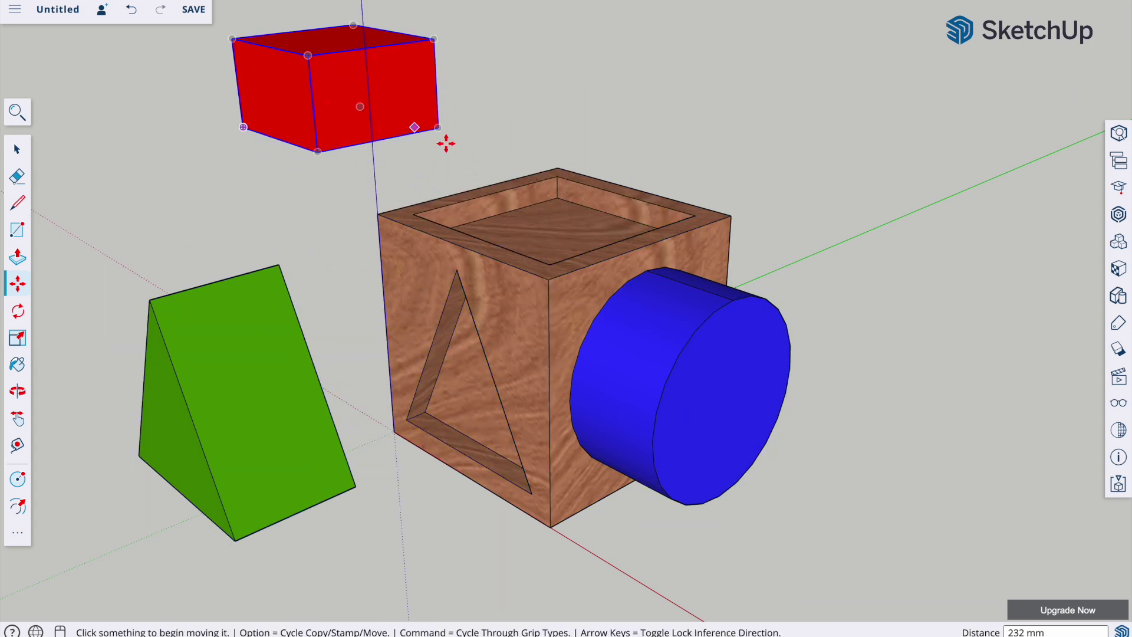
click(696, 366)
click(885, 490)
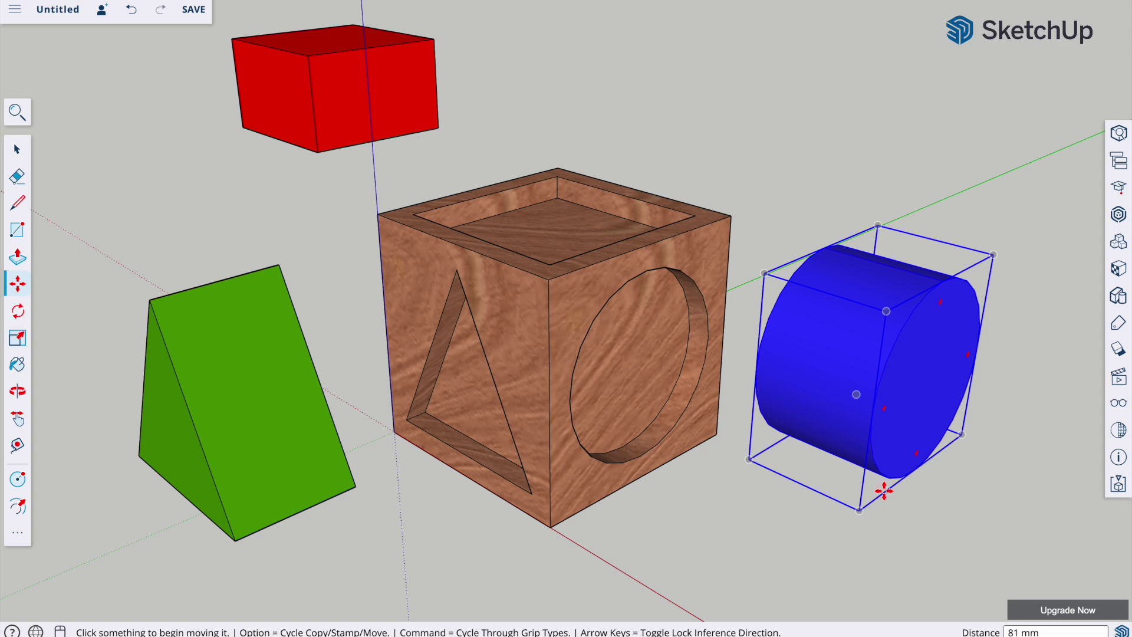
key(super+z)
key(super+z)
key(super+z)
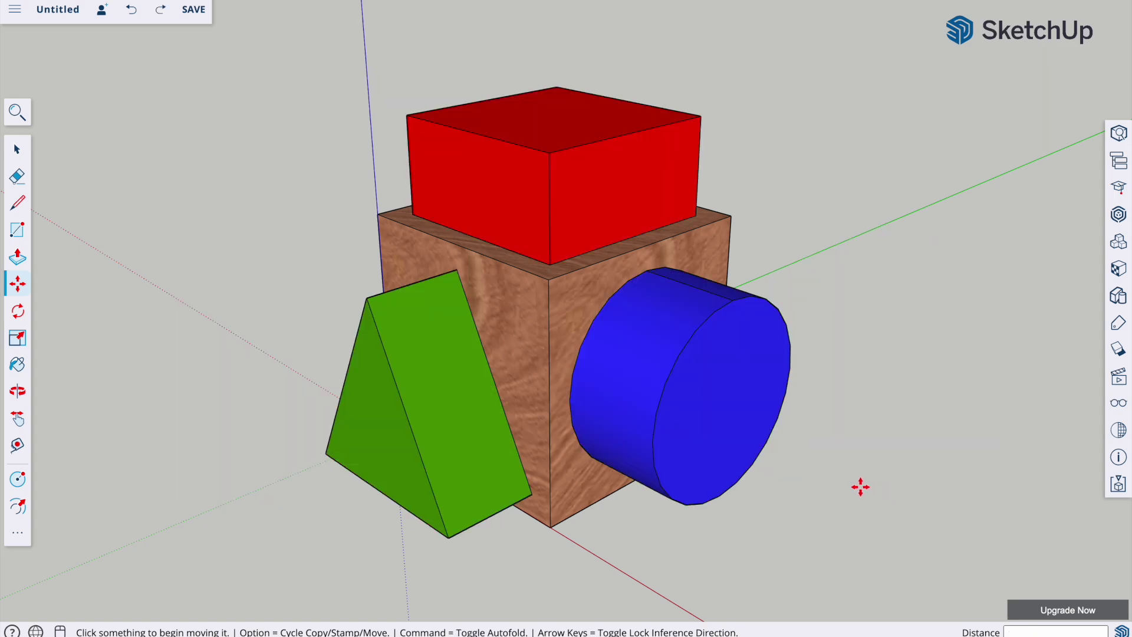
middle_drag(313, 376, 598, 320)
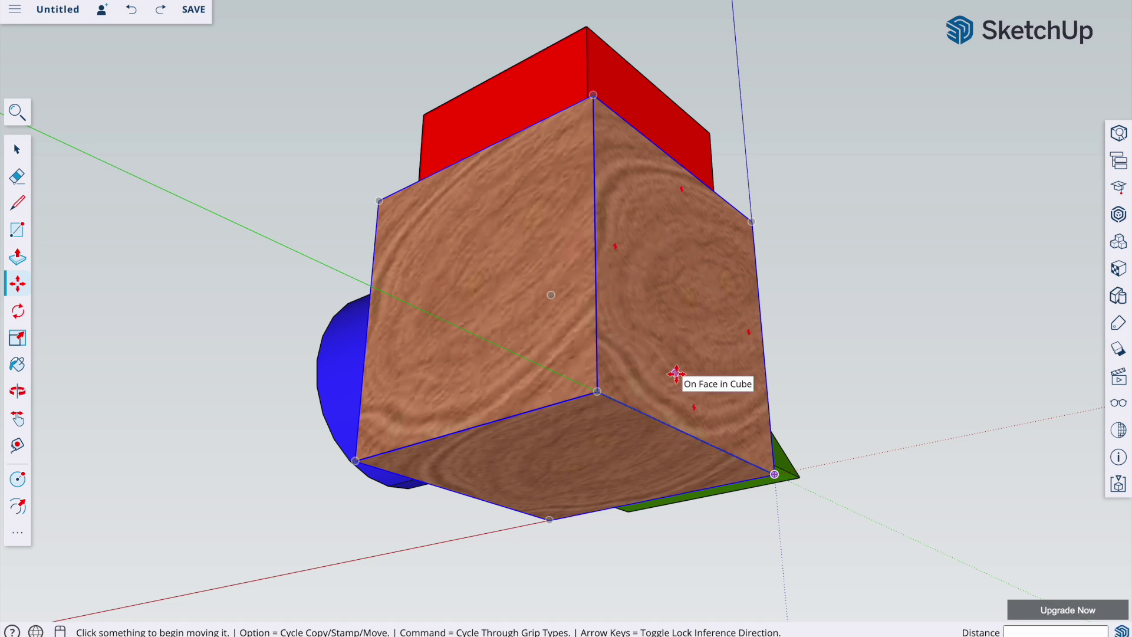
middle_drag(635, 332, 841, 421)
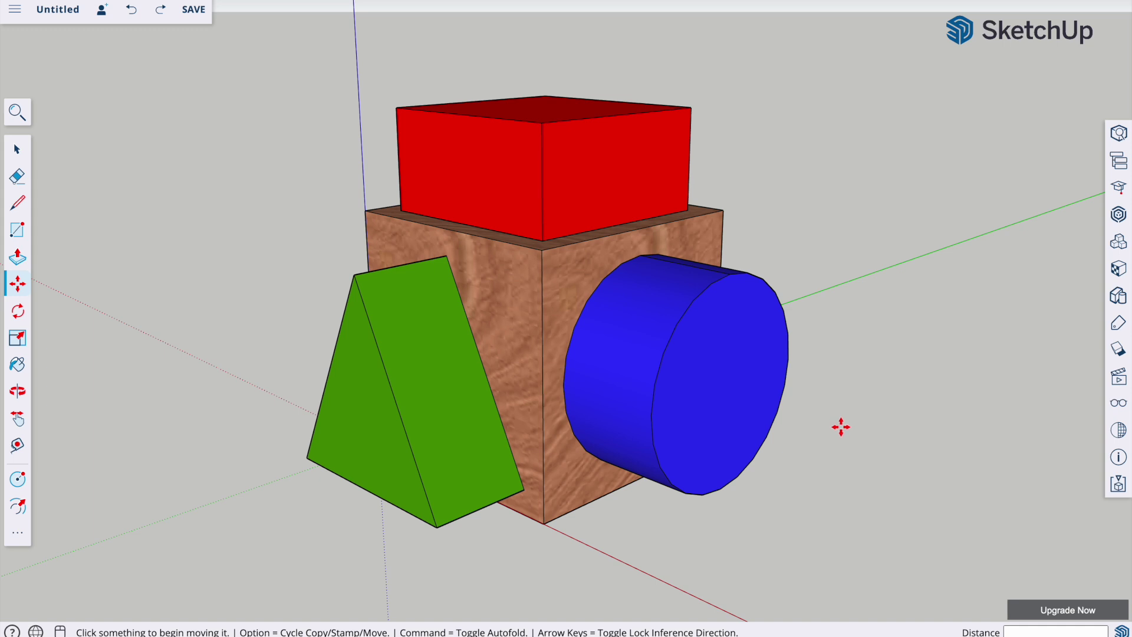